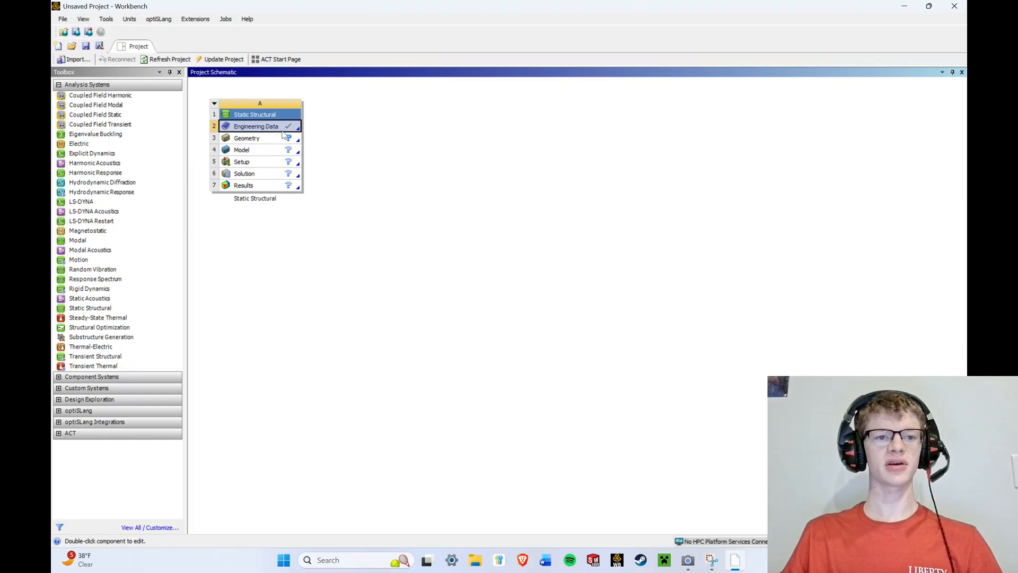
Open the Static Structural system's Engineering Data and show the General Materials library with an enlarged material list.
double_click(243, 128)
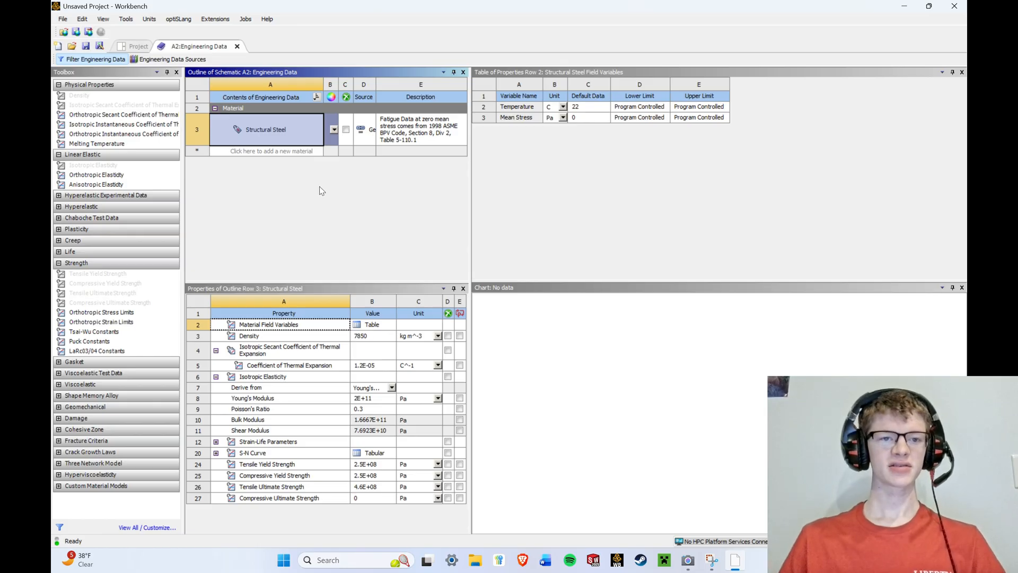
drag(472, 204, 737, 212)
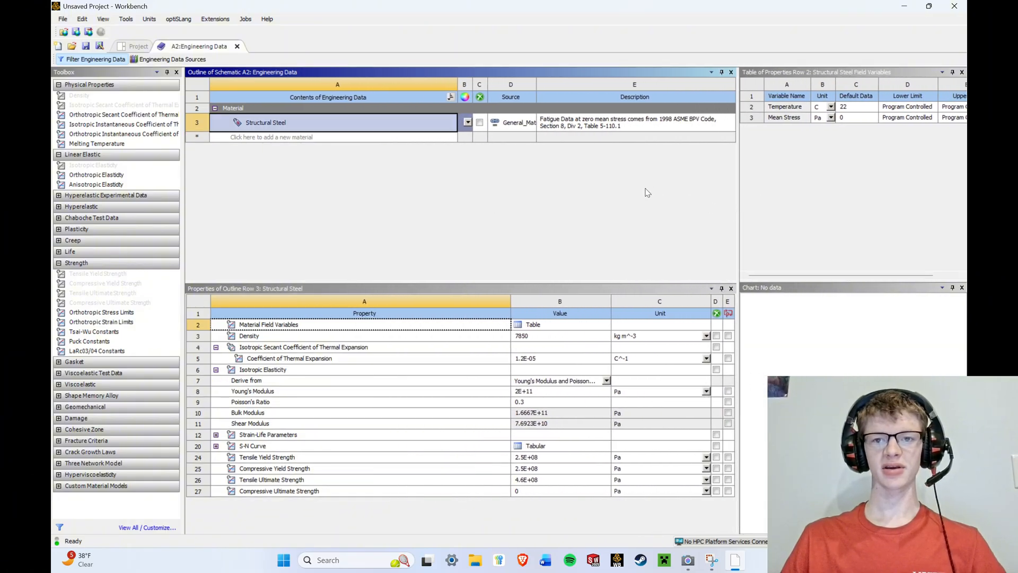
click(169, 59)
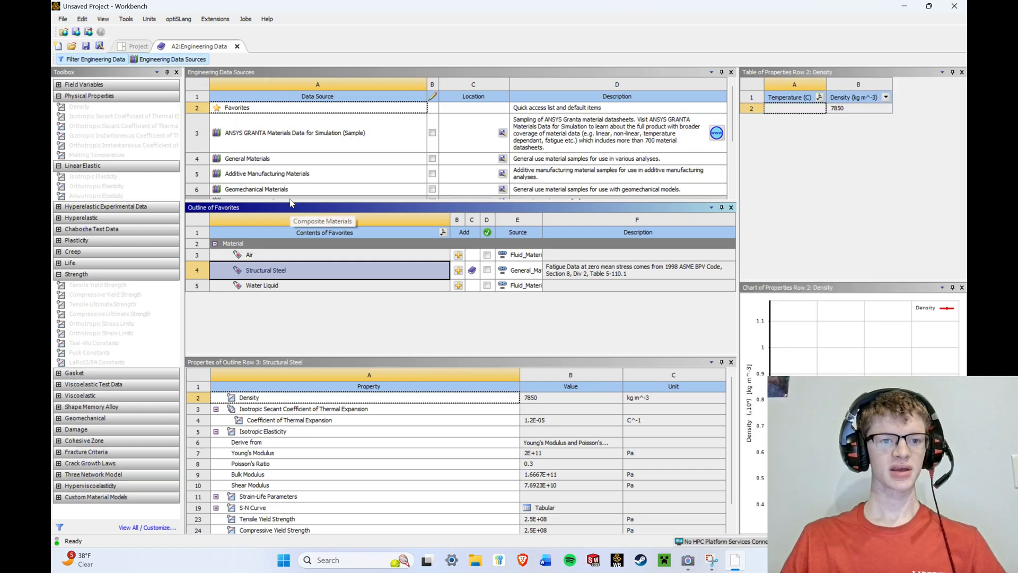
drag(289, 200, 308, 126)
click(255, 158)
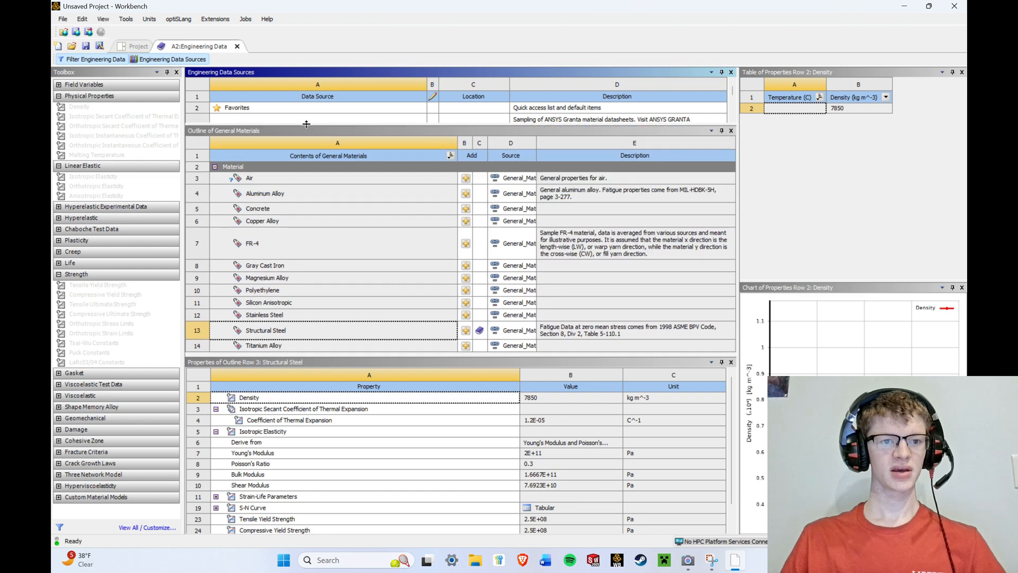
Add Structural Steel, Titanium Alloy and Aluminum Alloy from General Materials to the project, and return to the project's material list.
click(466, 333)
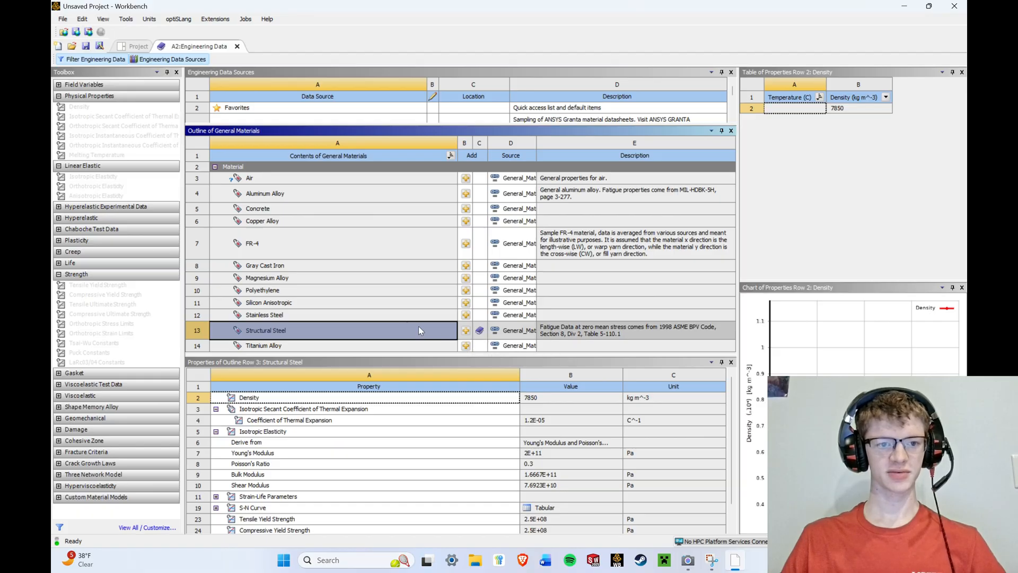
click(466, 345)
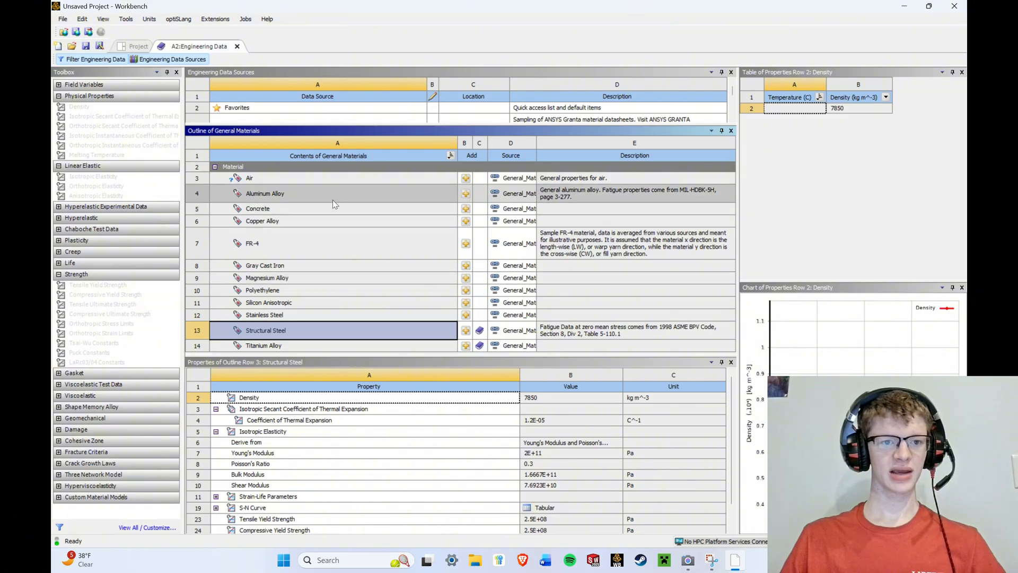
click(465, 194)
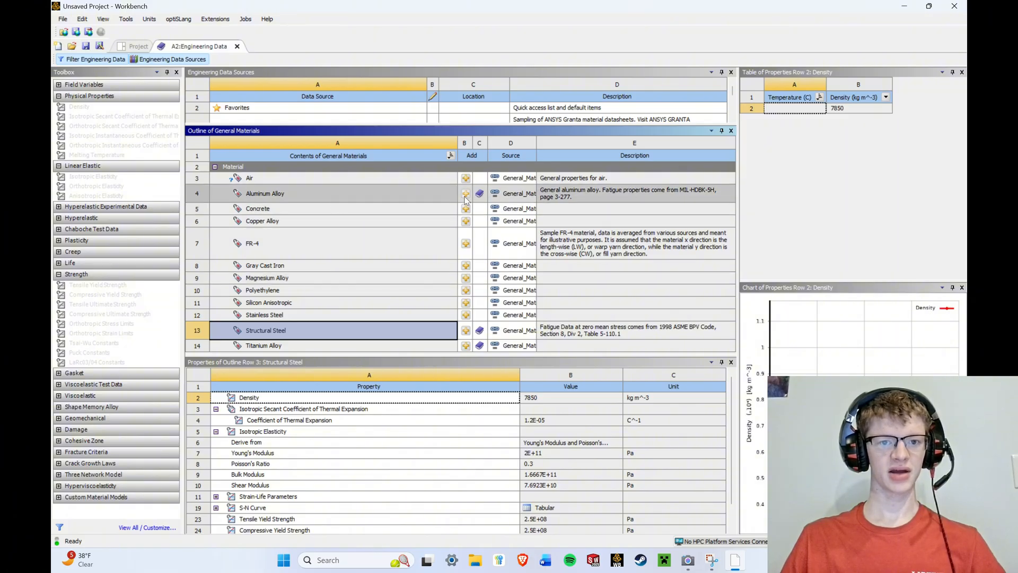
click(169, 59)
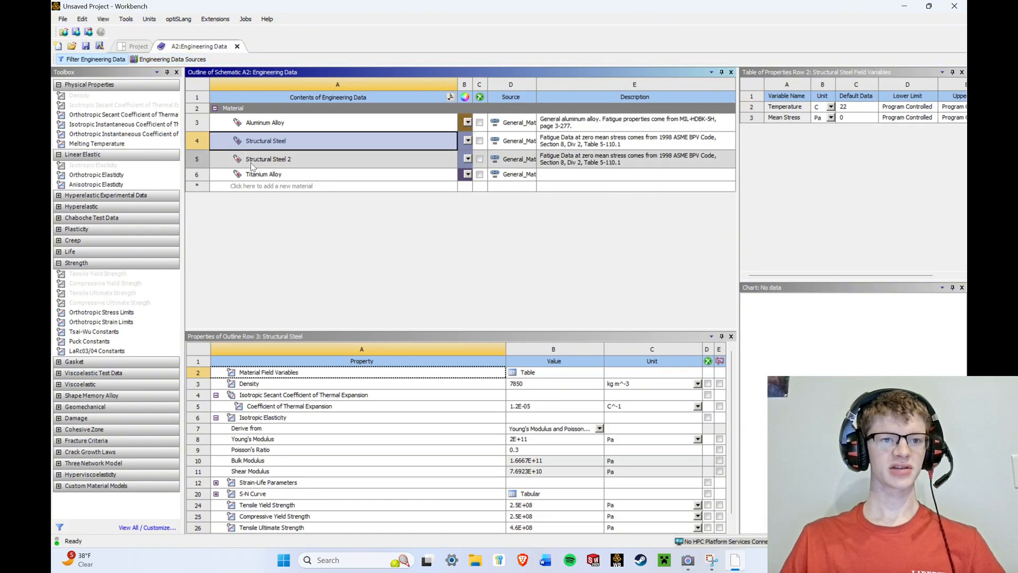
Delete Structural Steel 2 and Structural Steel from the project materials, and close Engineering Data.
click(214, 166)
right_click(212, 162)
click(220, 205)
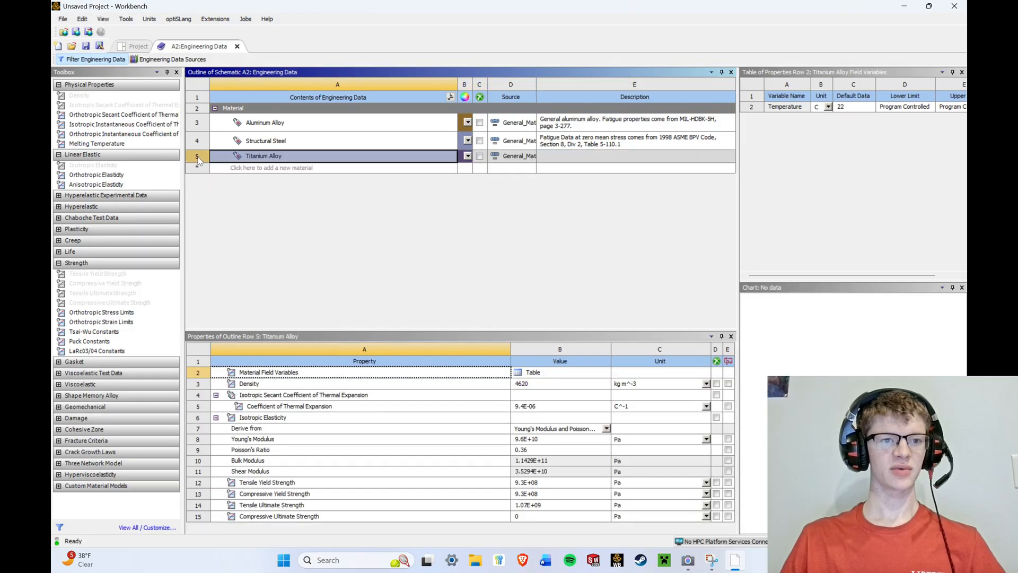
right_click(199, 160)
click(467, 218)
right_click(198, 139)
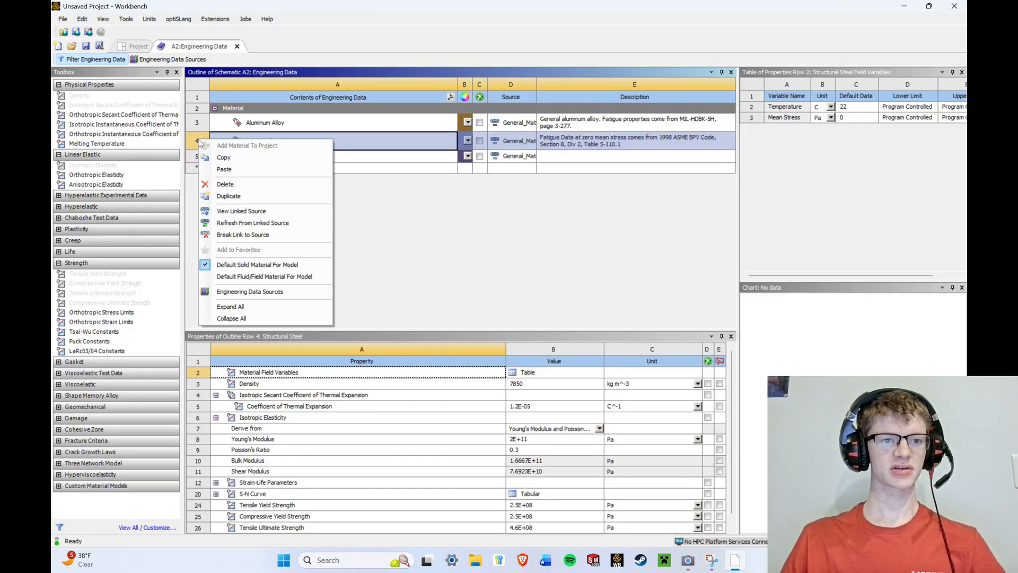
click(233, 185)
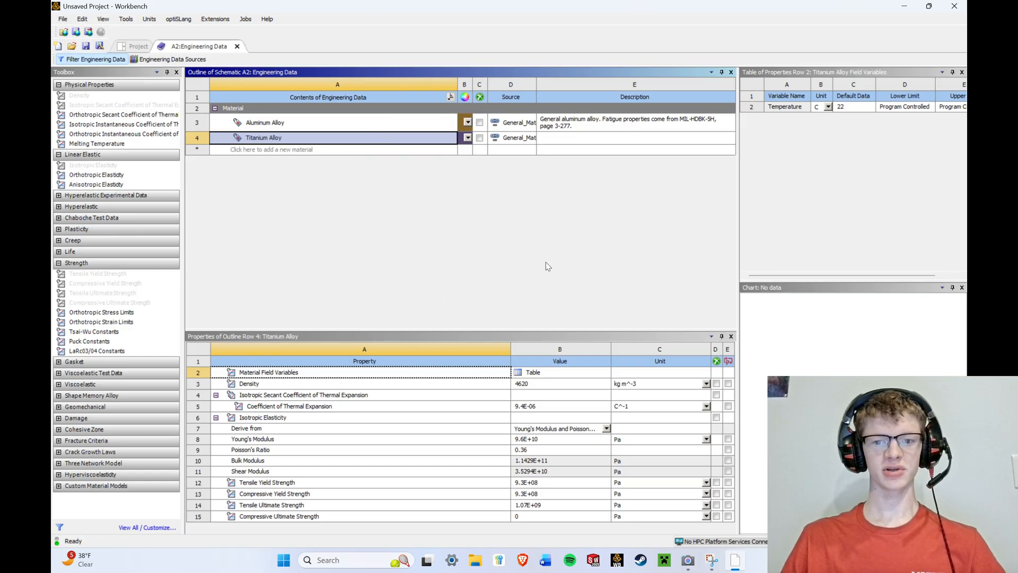
click(237, 46)
Import the file Cantilever Smart Phone.x_t from the Tutorial Geometries folder as the Static Structural system's geometry.
click(256, 143)
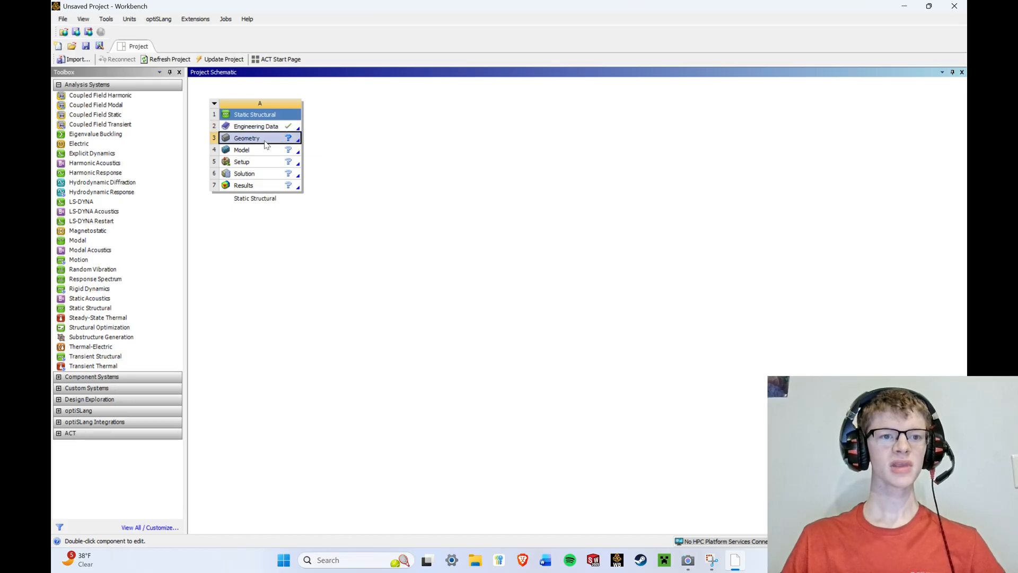
right_click(266, 142)
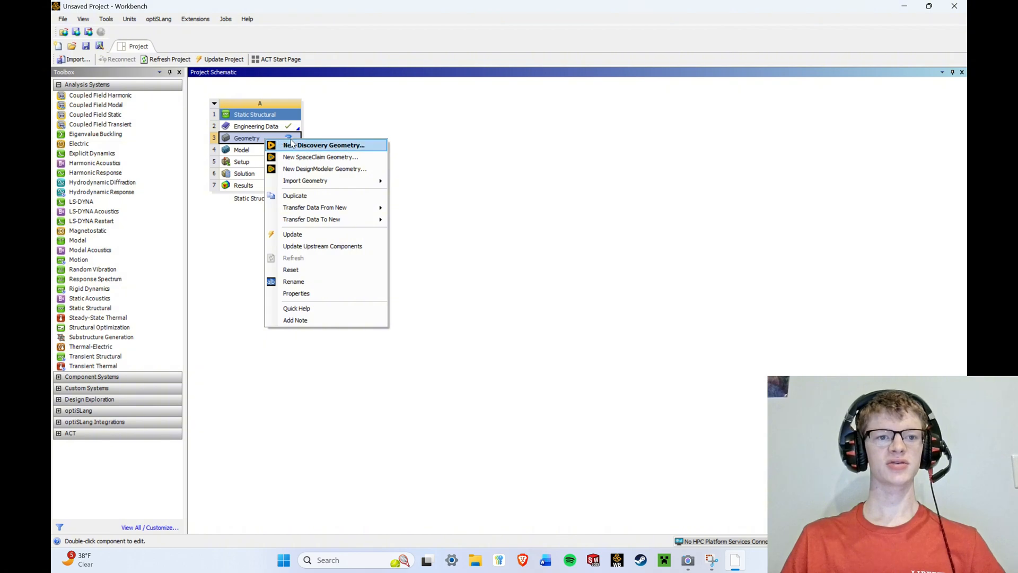
mouse_move(330, 182)
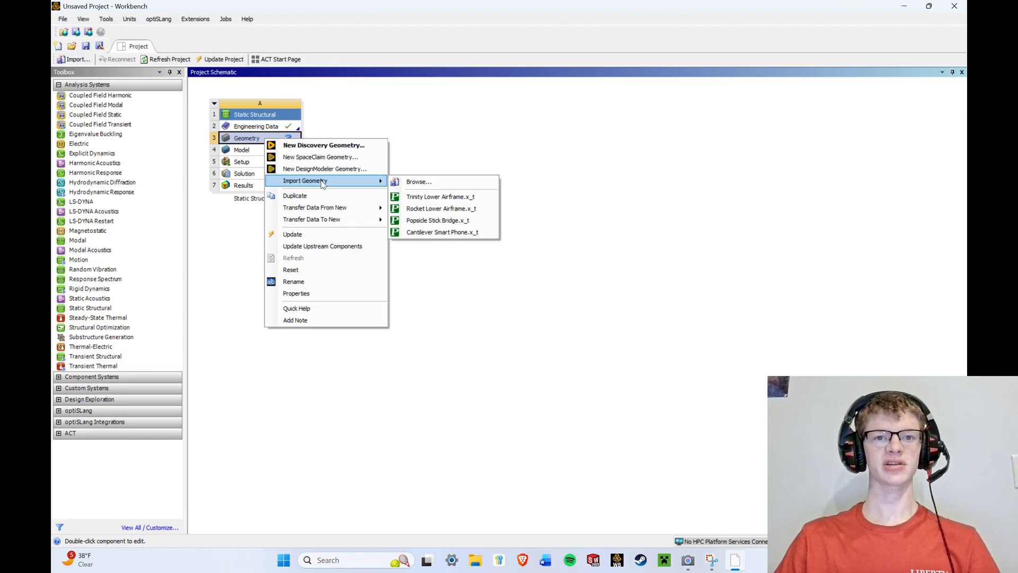
click(415, 182)
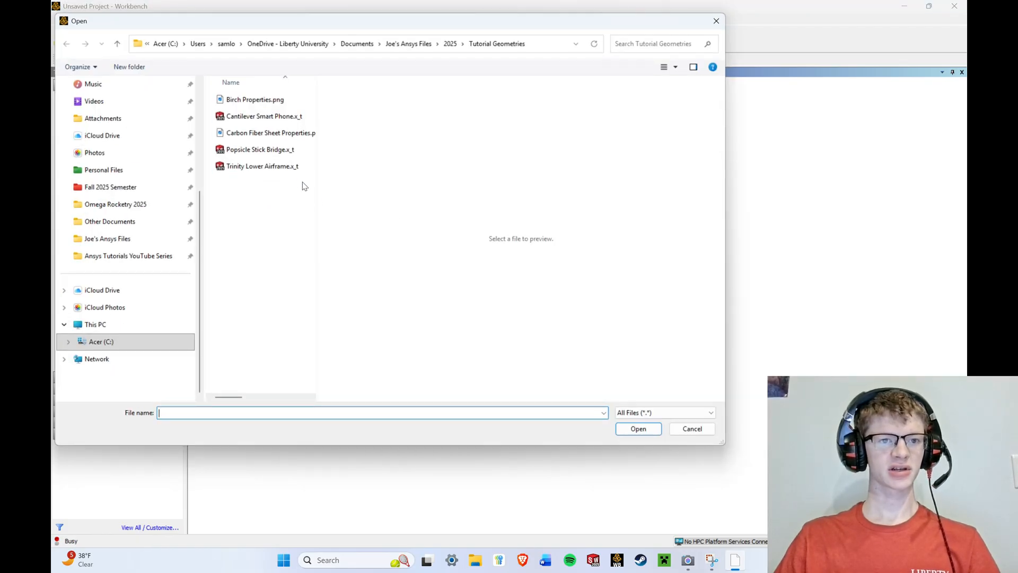
drag(317, 199, 461, 202)
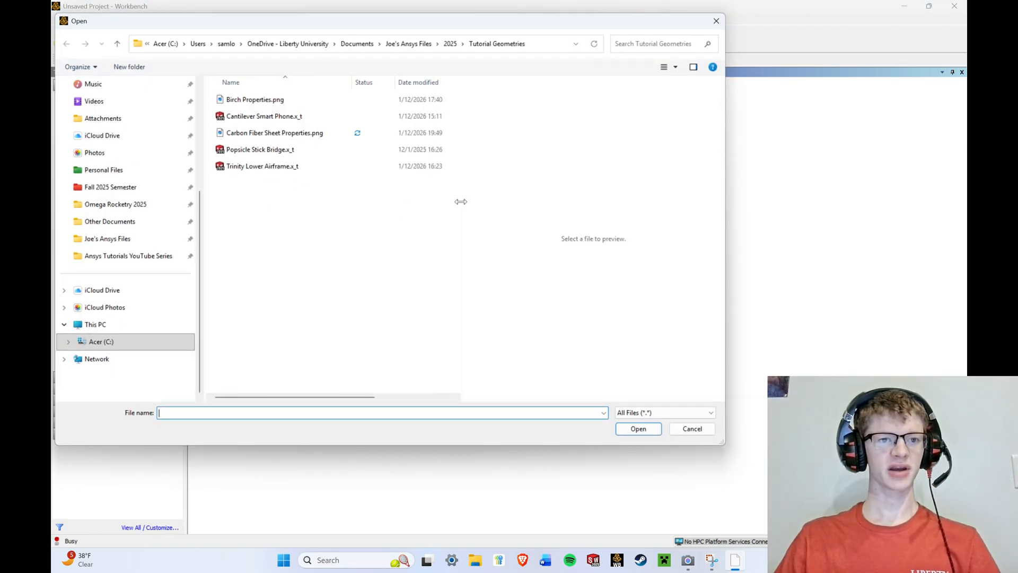
click(279, 115)
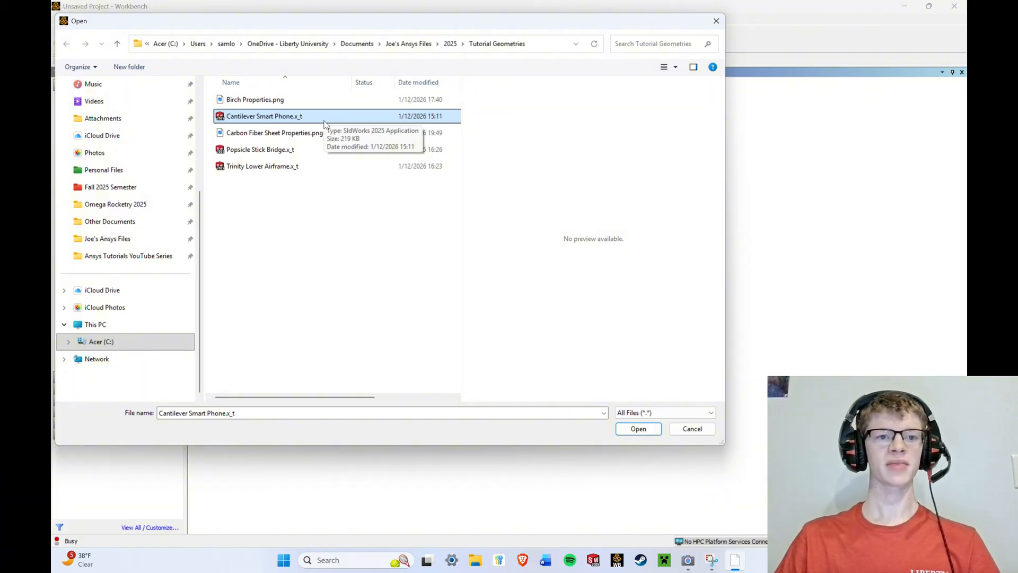
click(334, 220)
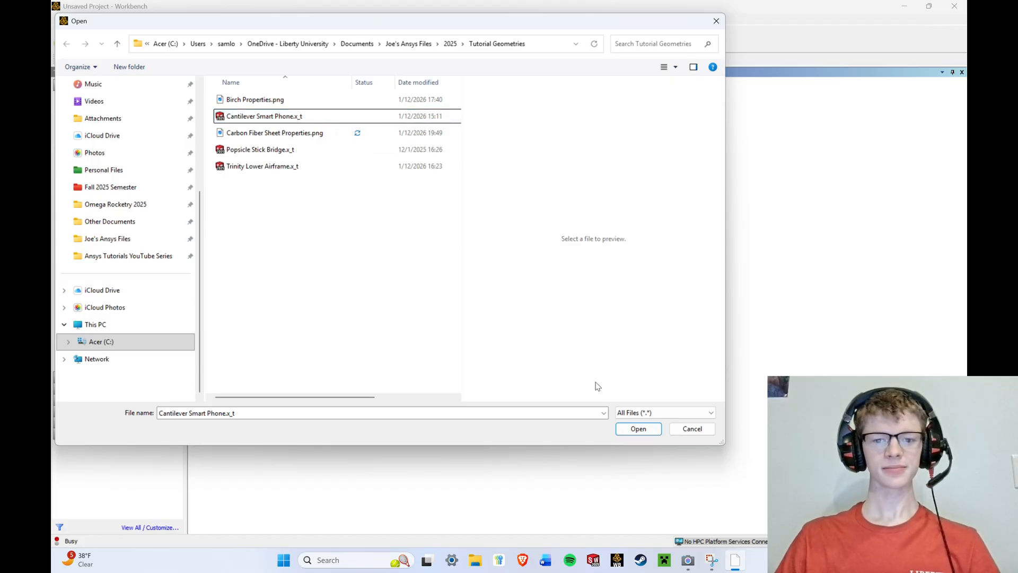
click(638, 427)
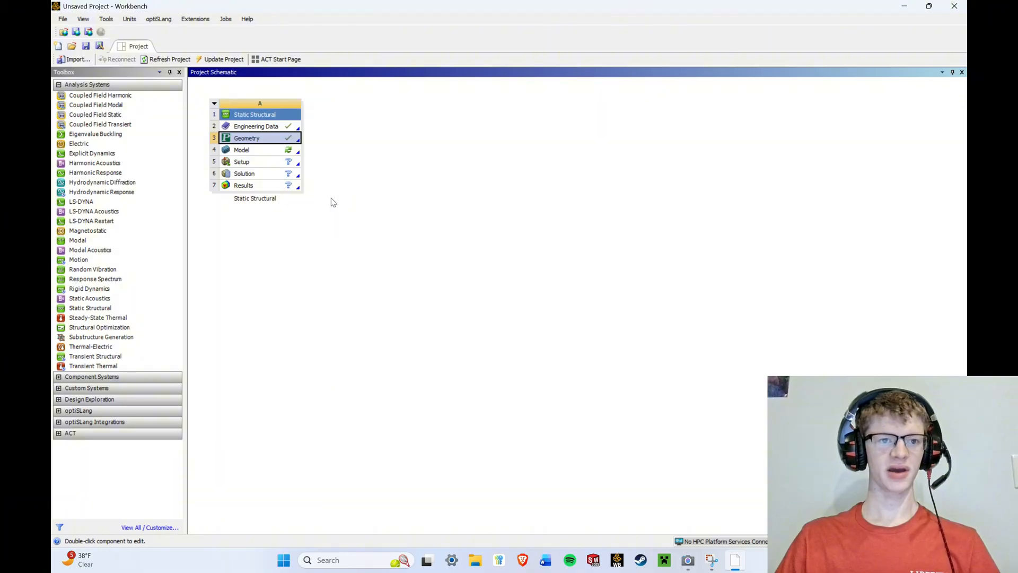
Open the Static Structural system's model in Mechanical.
double_click(259, 151)
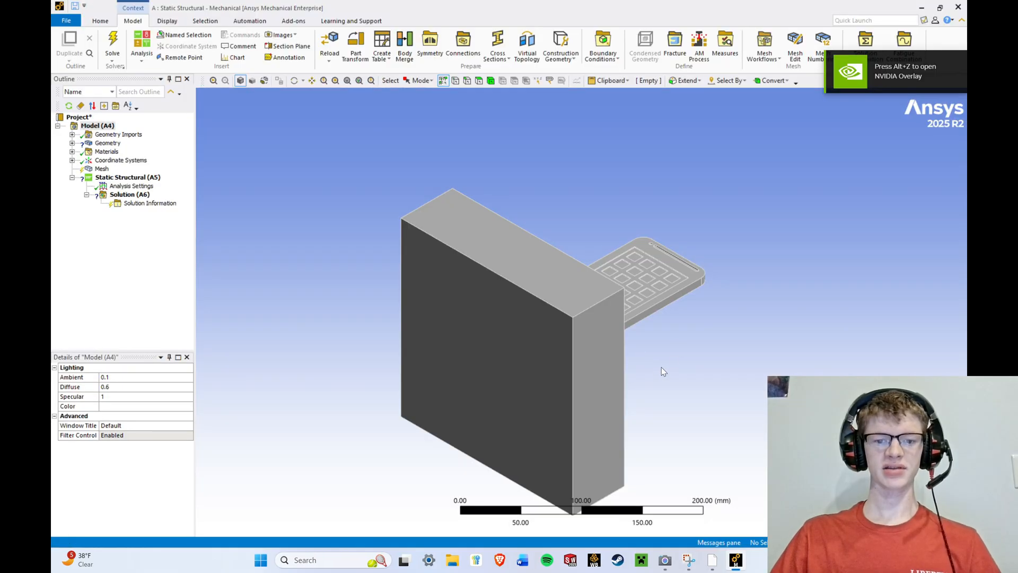
scroll(646, 362, down, 2)
ctrl+middle_drag(639, 355, 597, 336)
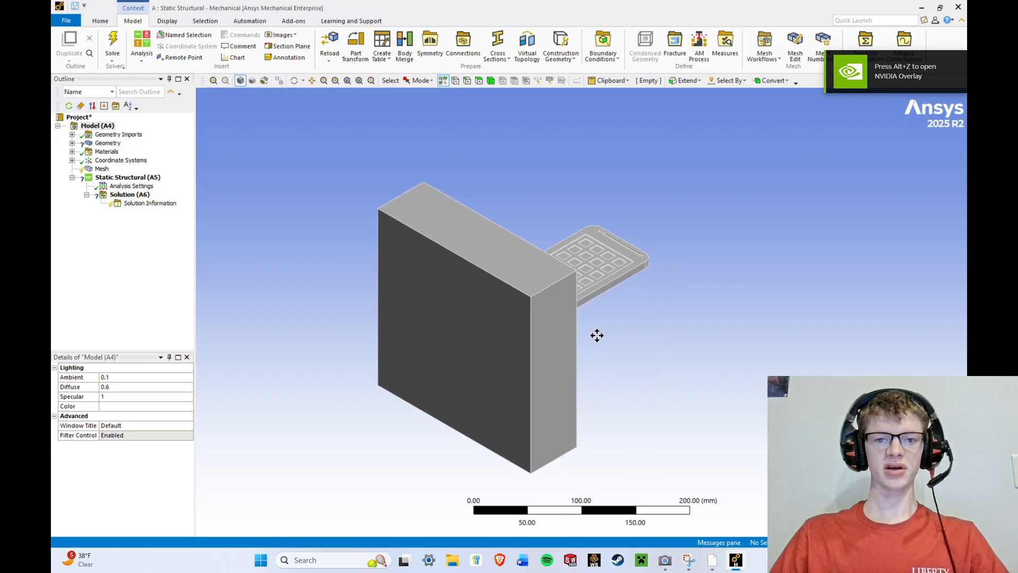
scroll(589, 297, up, 4)
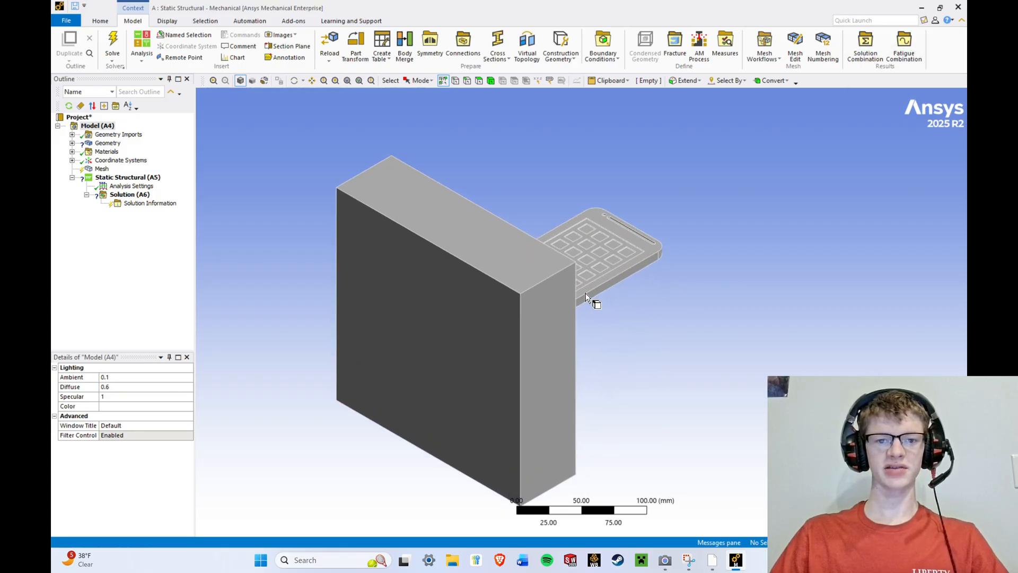
scroll(589, 297, down, 4)
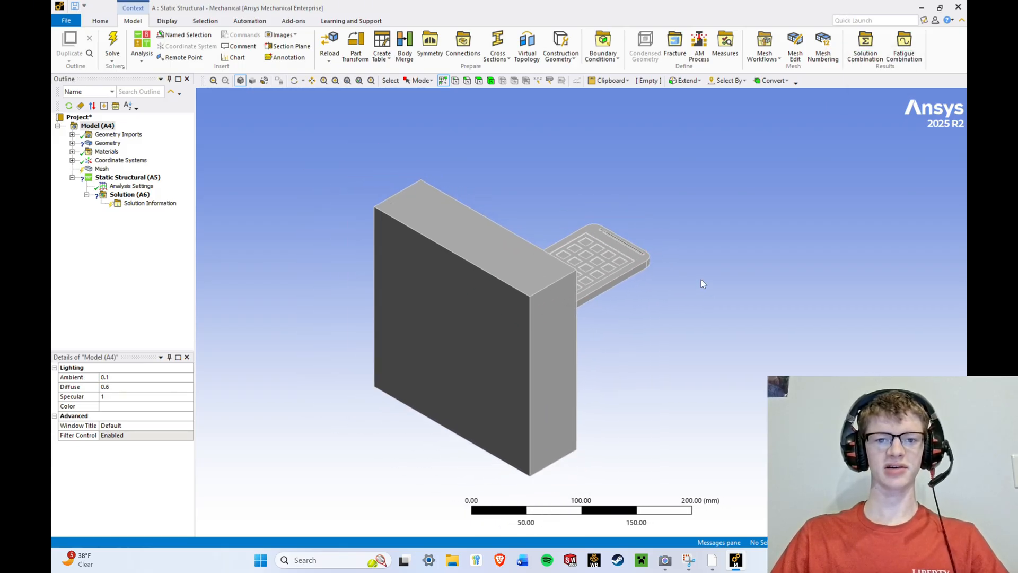
Examine the block and the smartphone cantilevered from it from several sides, and restore an isometric view.
middle_drag(701, 279, 546, 337)
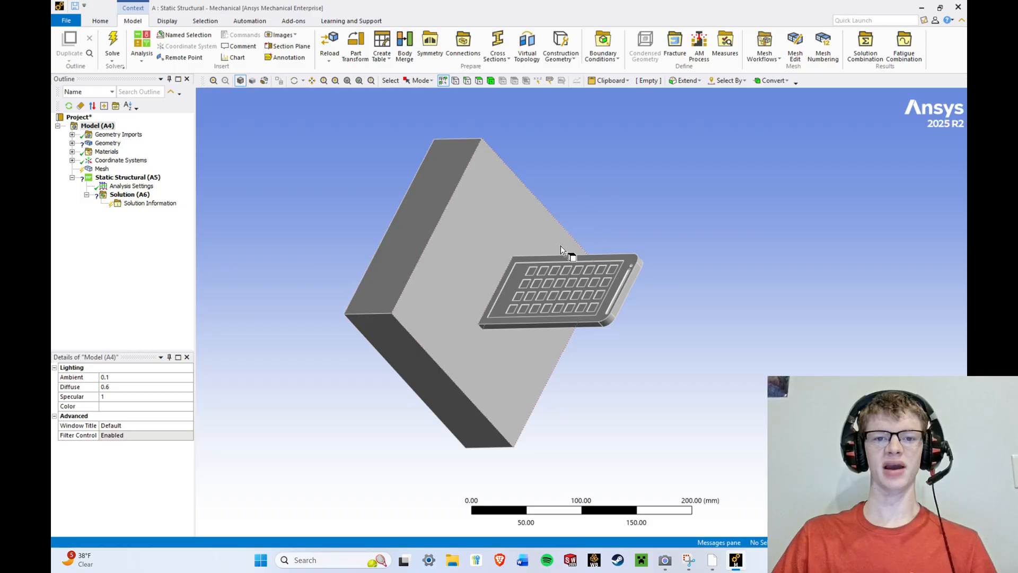
middle_drag(460, 268, 583, 372)
right_click(622, 288)
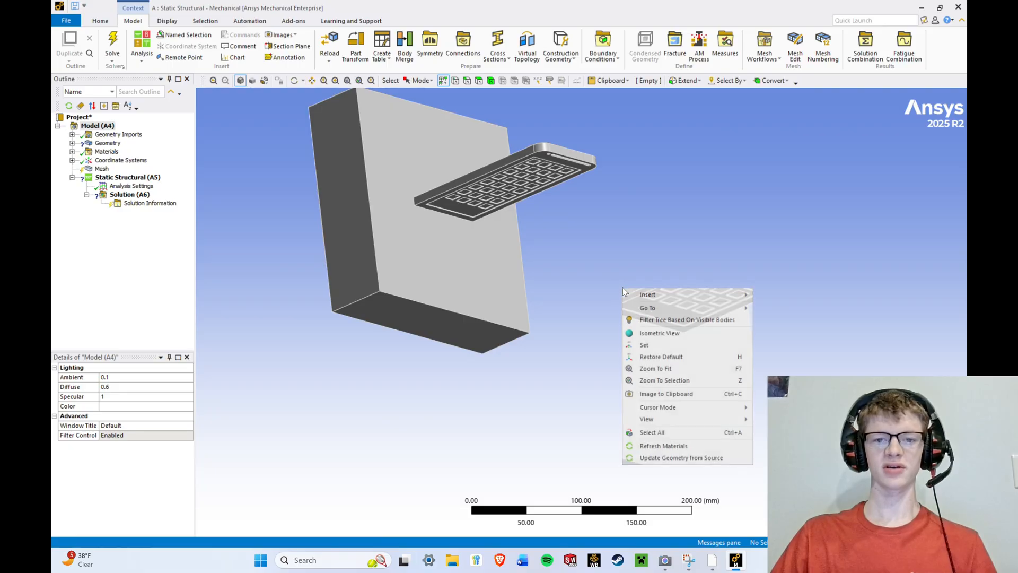
click(652, 334)
mouse_move(721, 304)
middle_down()
mouse_move(573, 357)
mouse_move(604, 368)
mouse_move(711, 313)
middle_up()
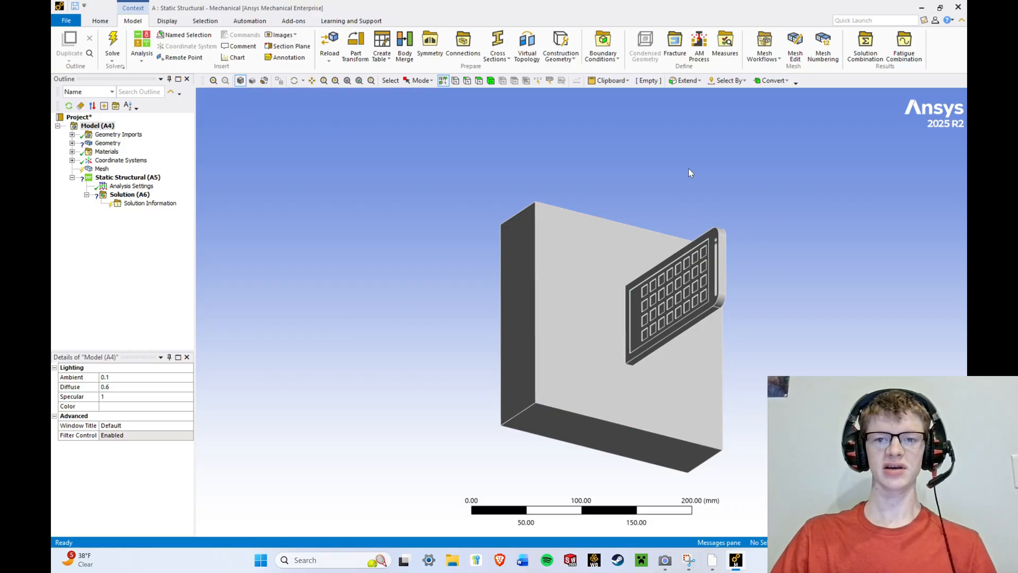
middle_drag(688, 168, 667, 199)
scroll(658, 210, up, 2)
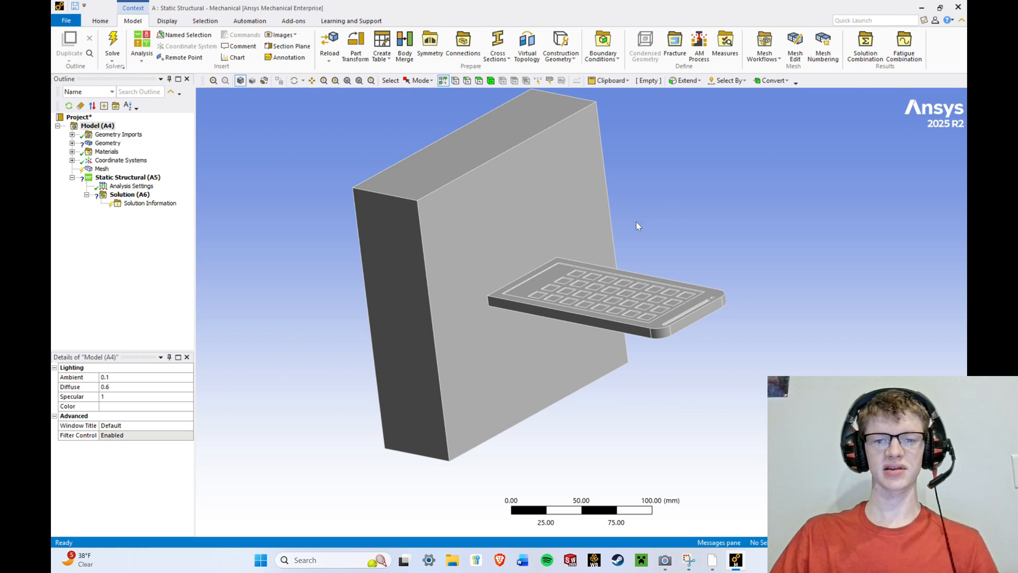
right_click(660, 193)
click(685, 237)
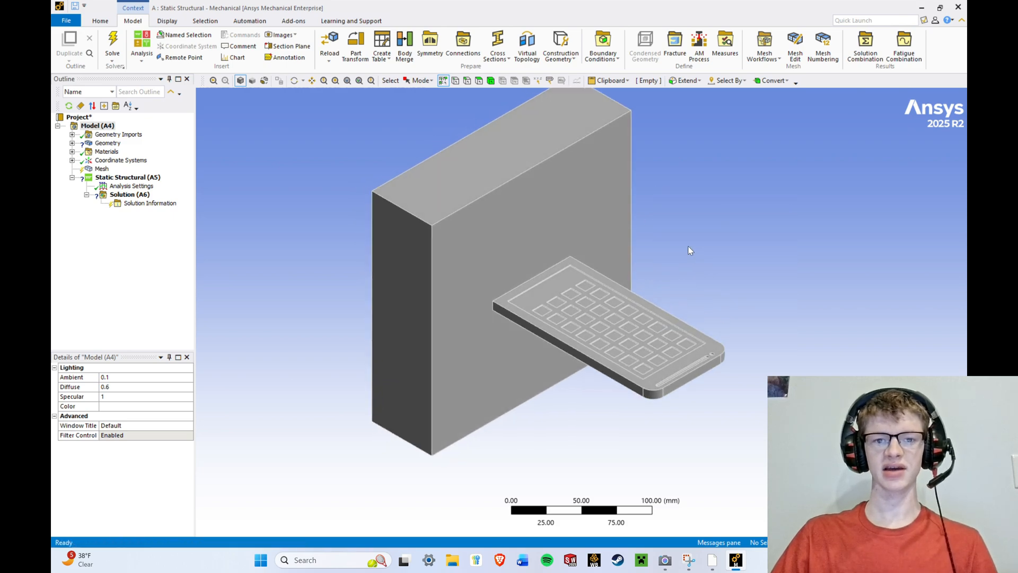
ctrl+middle_drag(677, 240, 687, 264)
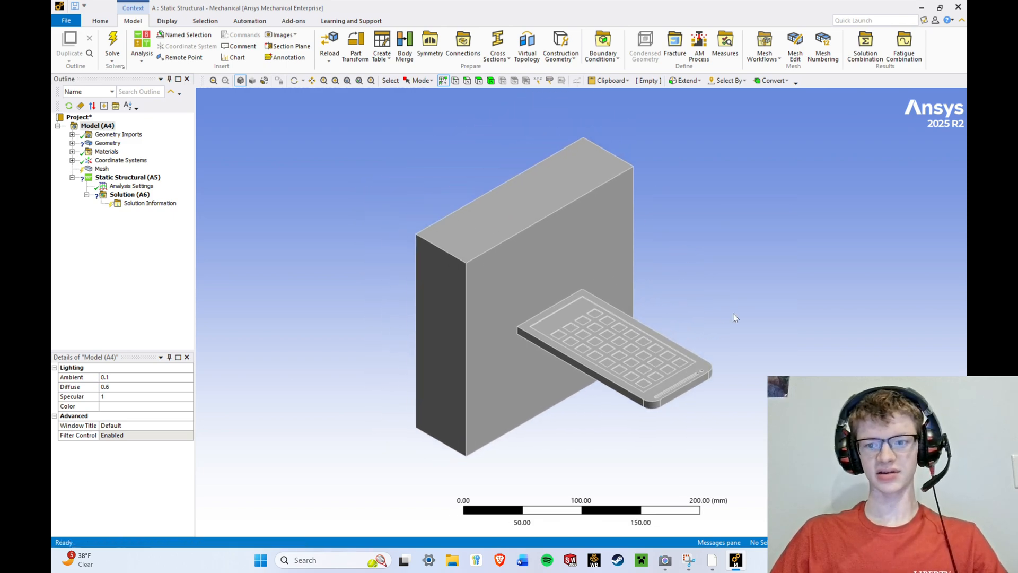
middle_drag(591, 332, 668, 313)
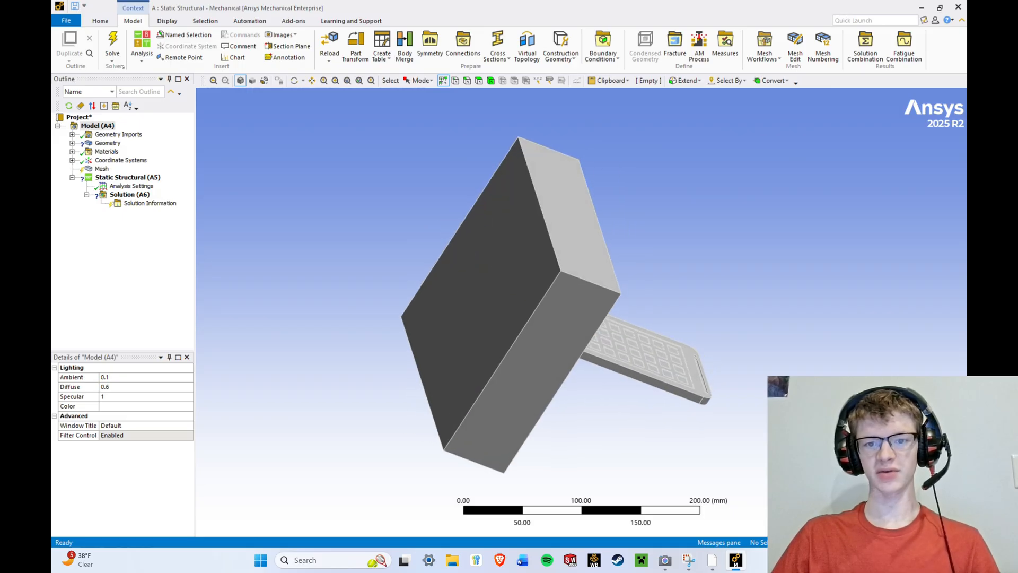
right_click(725, 237)
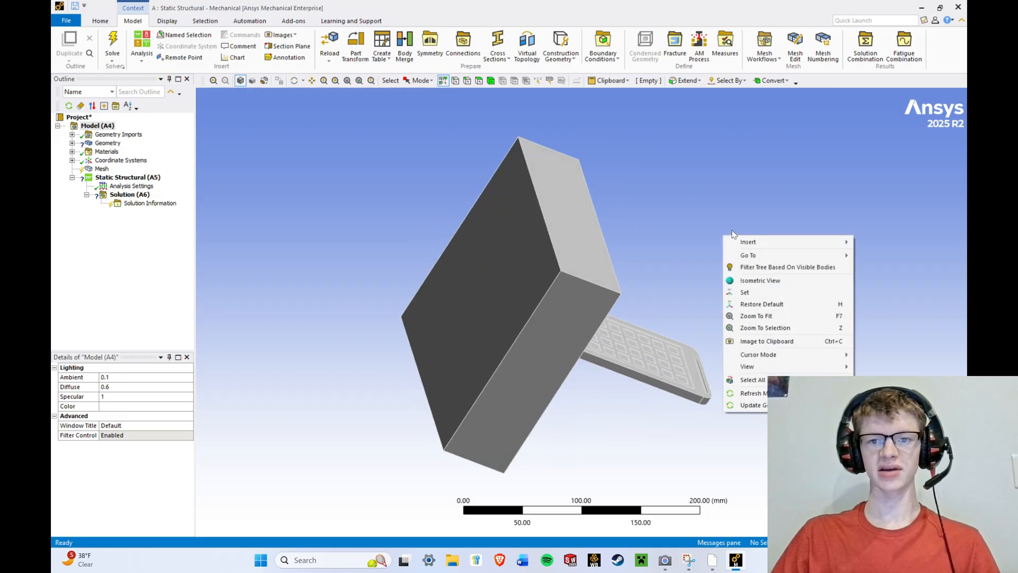
click(749, 279)
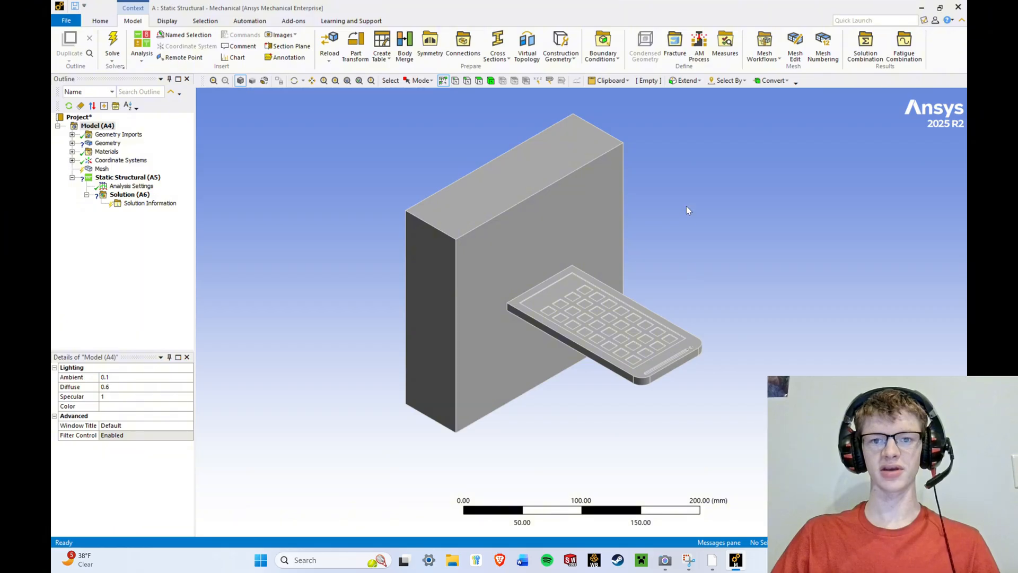
scroll(646, 248, up, 1)
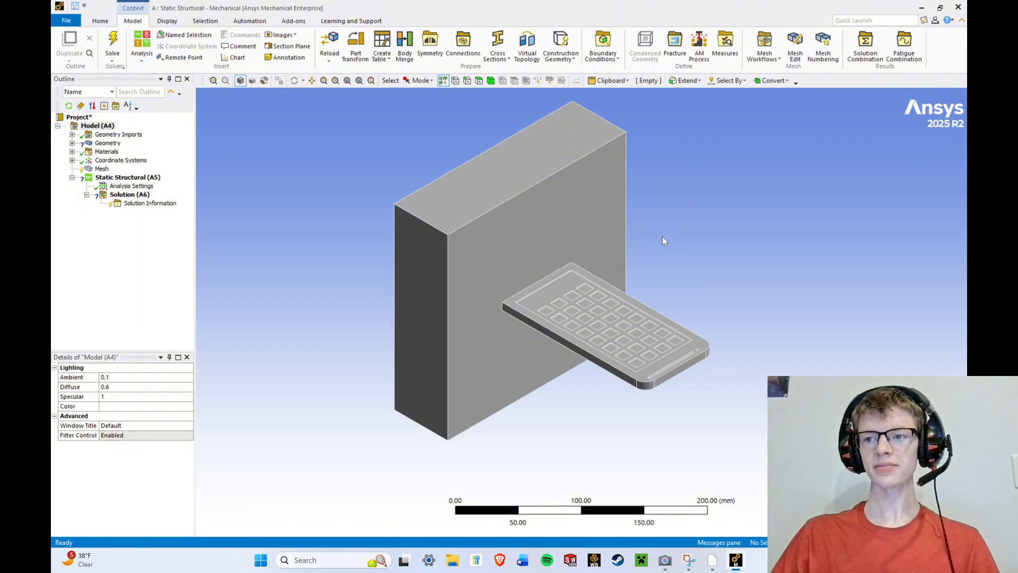
drag(628, 222, 602, 246)
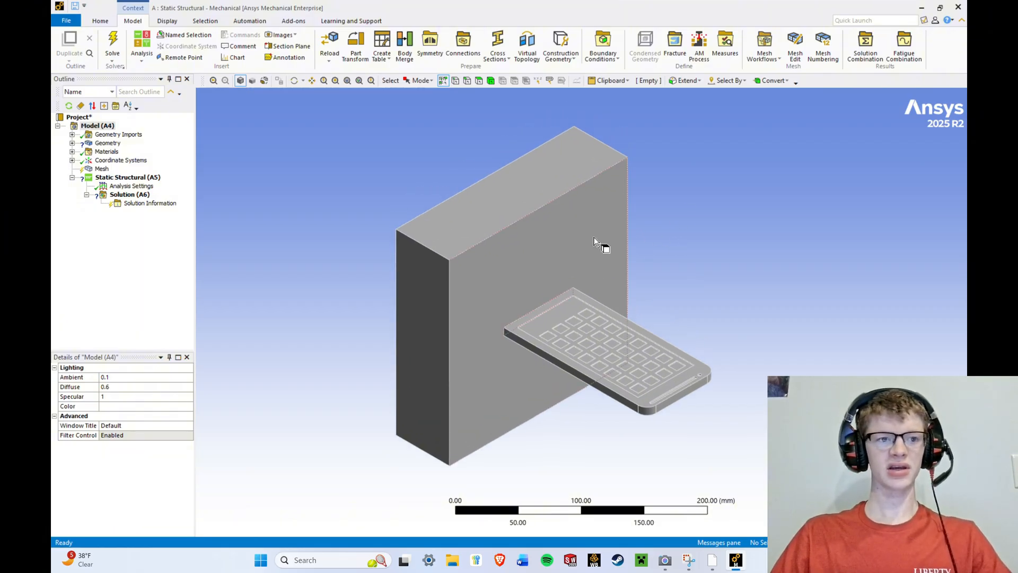
Assign Aluminum Alloy as the material of Part 1.
click(72, 143)
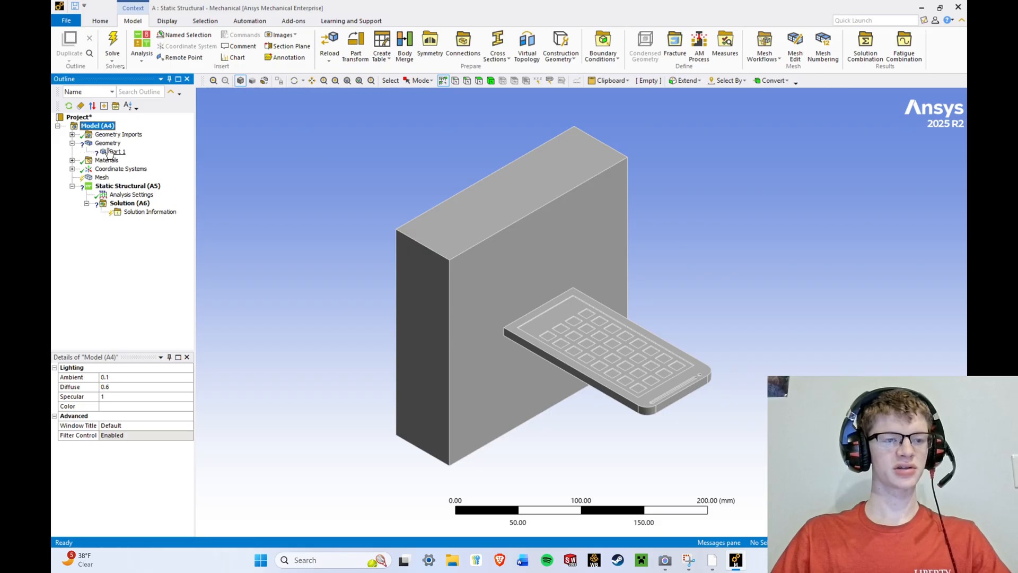
click(491, 80)
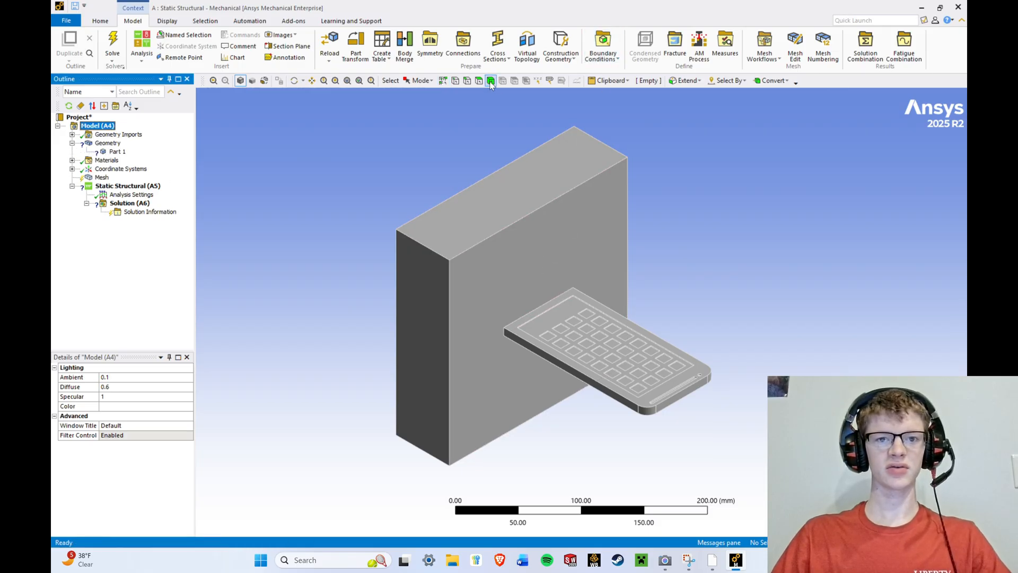
click(109, 152)
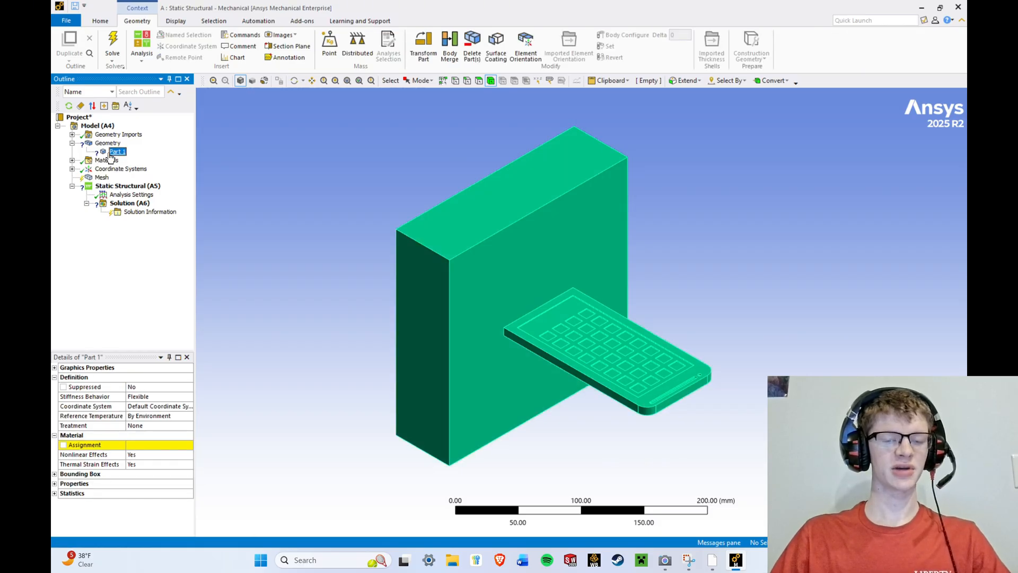
click(156, 445)
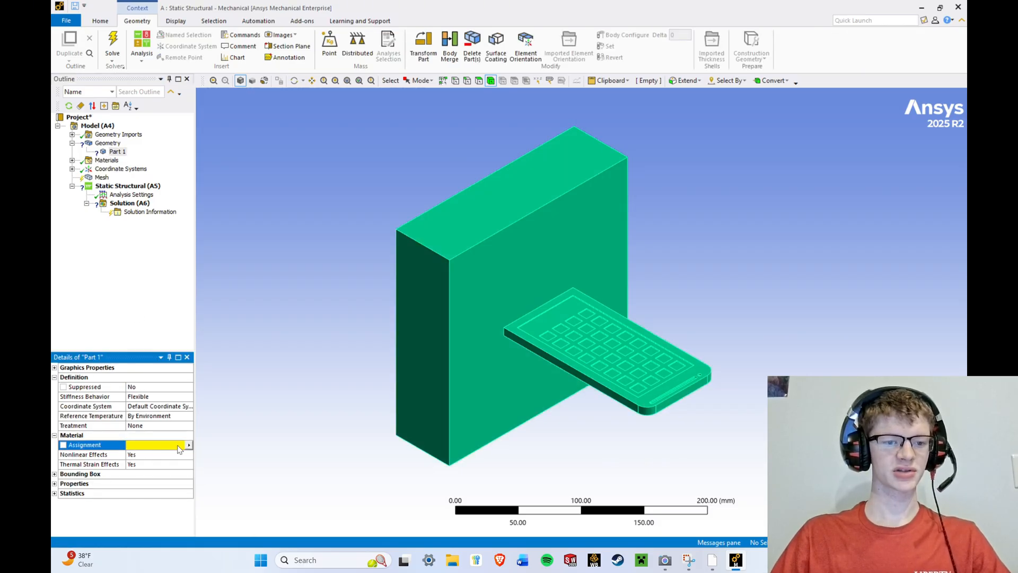
click(189, 445)
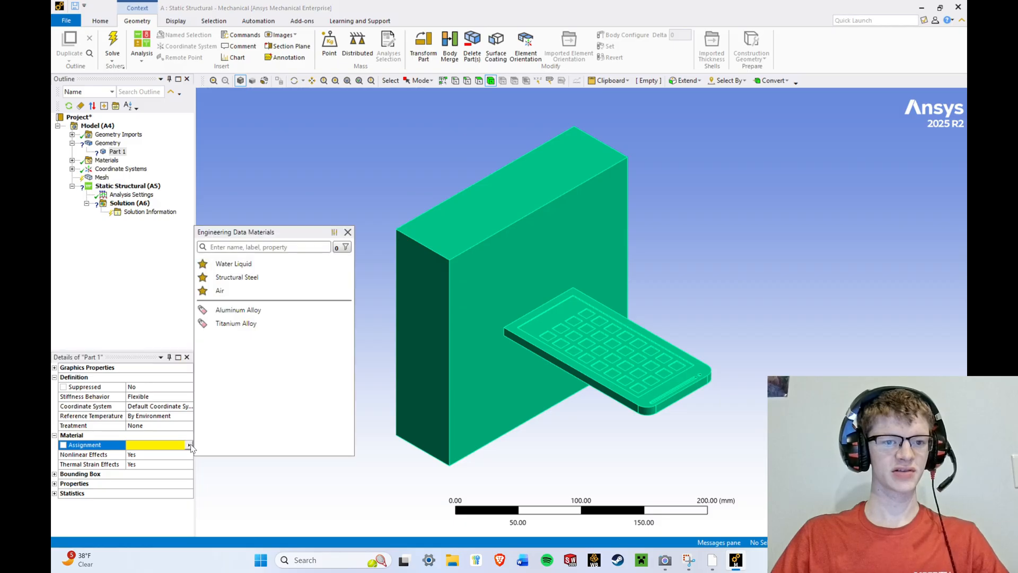
click(247, 310)
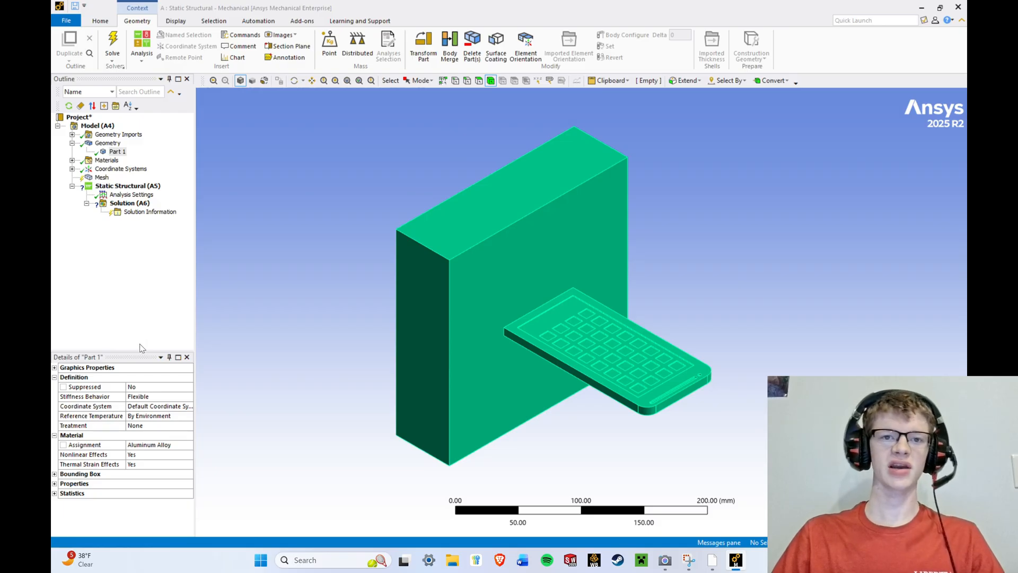
Make Part 1's material assignment a parameter, check the Parameter Set in the Workbench project schematic, and return to Mechanical.
click(64, 446)
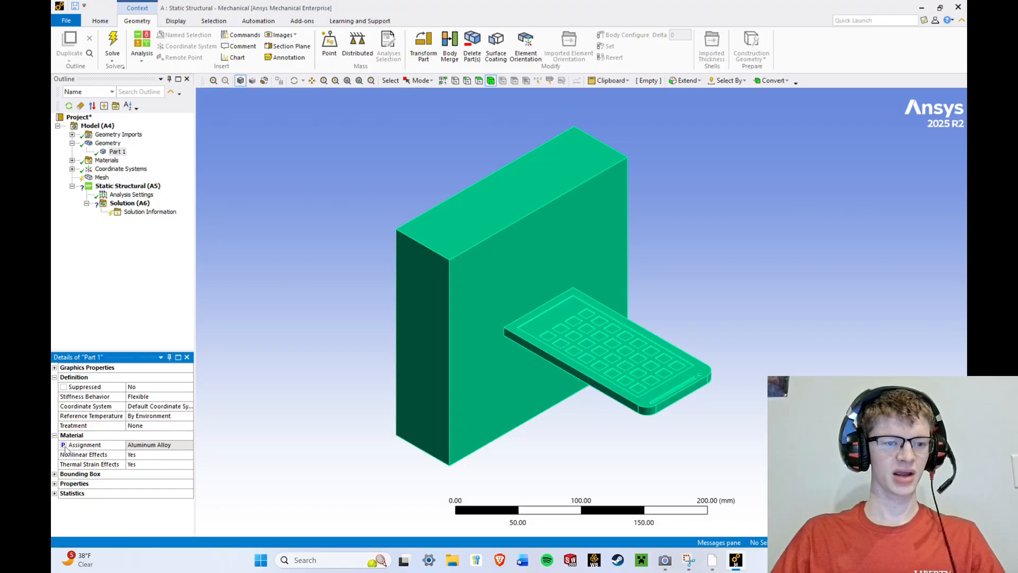
click(712, 560)
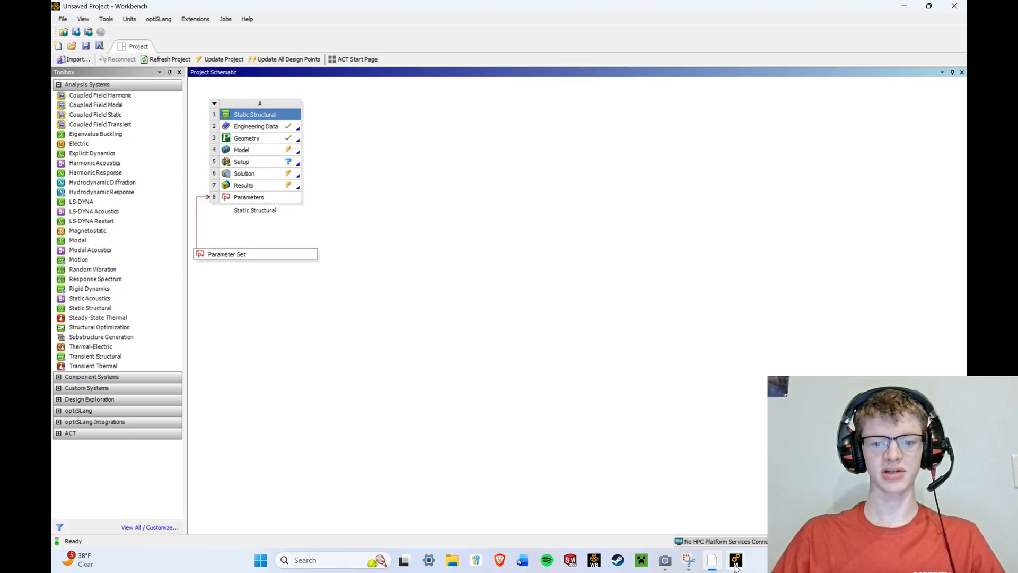
click(736, 560)
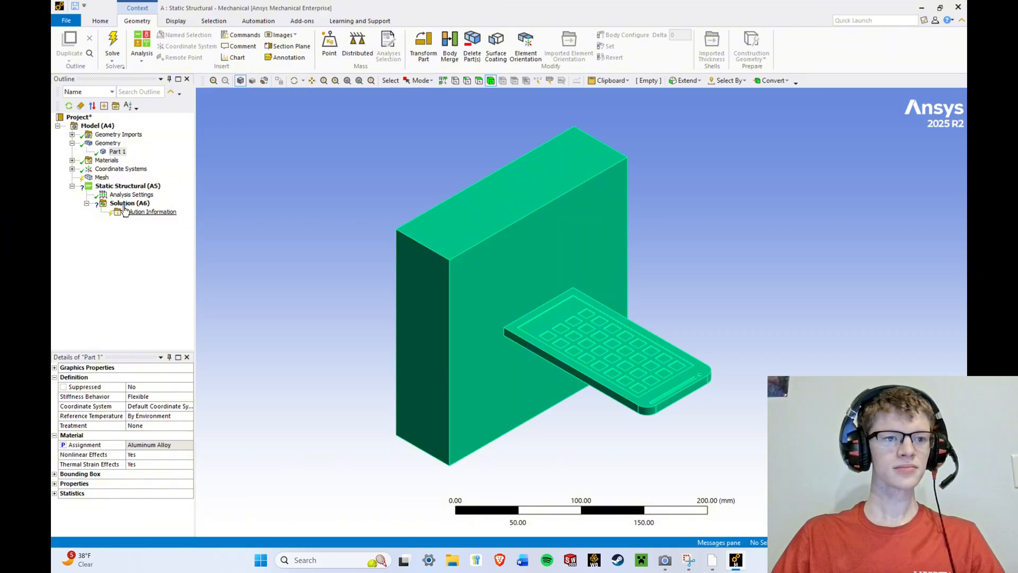
Generate the mesh with default settings and inspect the elements on the block and smartphone.
click(100, 178)
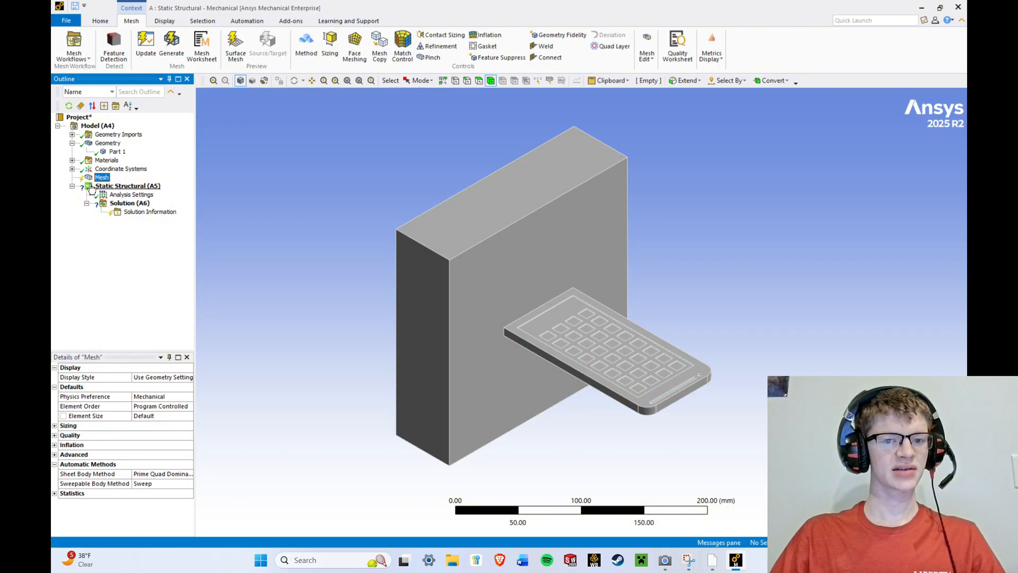
click(171, 47)
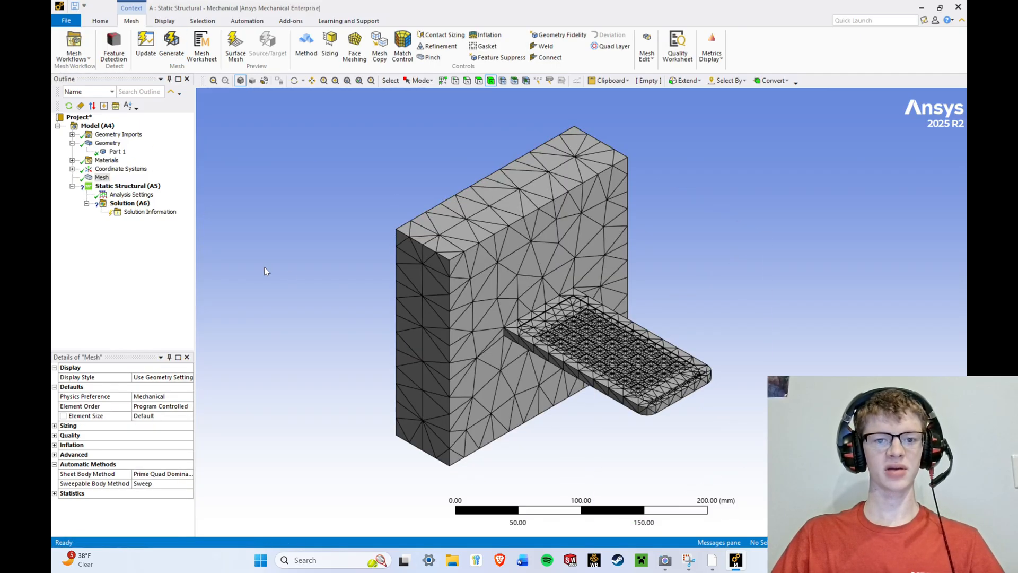
scroll(515, 317, up, 8)
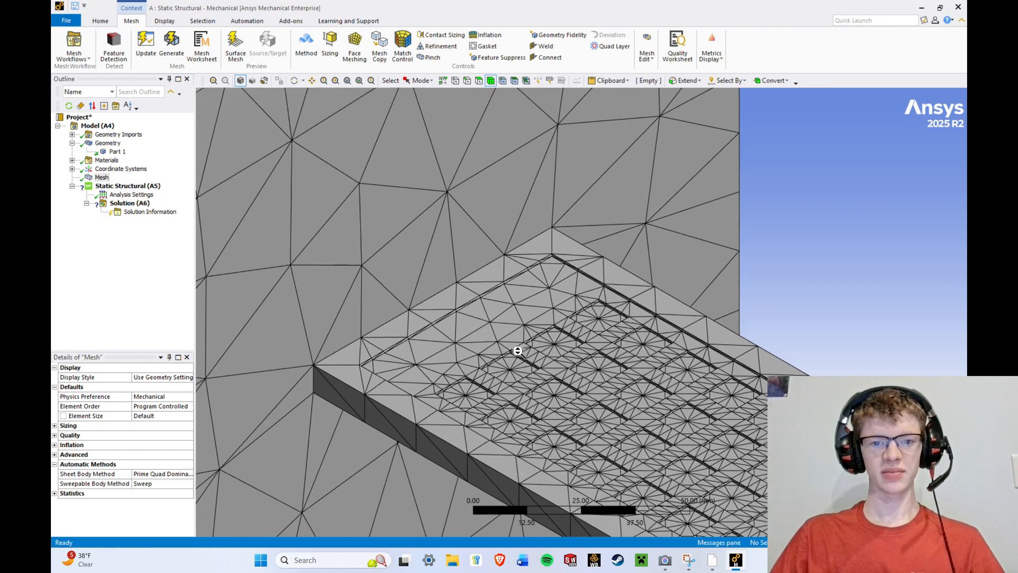
scroll(513, 348, down, 8)
mouse_move(559, 402)
middle_down()
mouse_move(603, 356)
mouse_move(659, 341)
mouse_move(649, 353)
mouse_move(534, 316)
mouse_move(565, 399)
middle_up()
scroll(565, 387, down, 5)
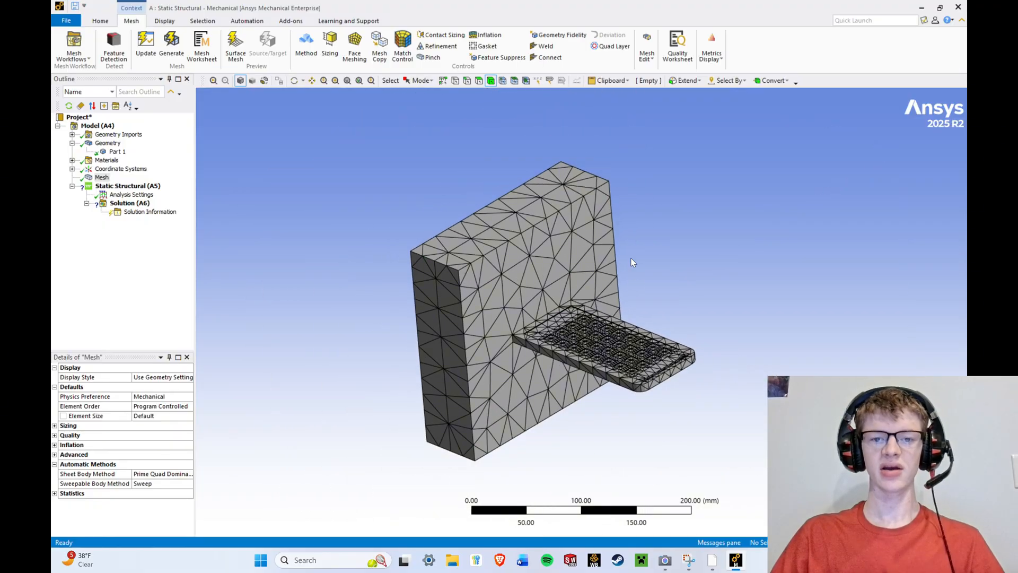
scroll(610, 296, up, 2)
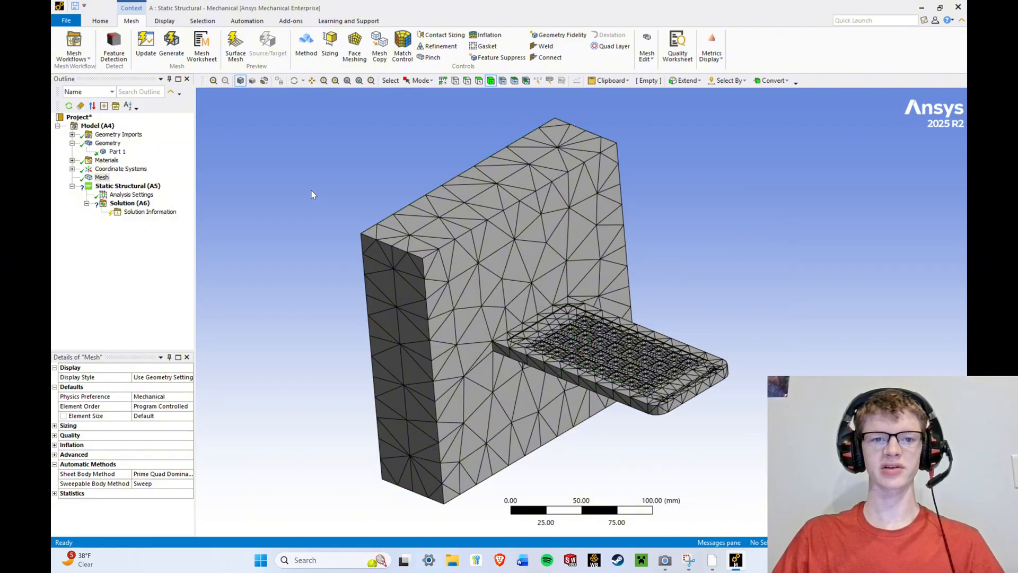
scroll(313, 190, down, 3)
scroll(314, 189, up, 3)
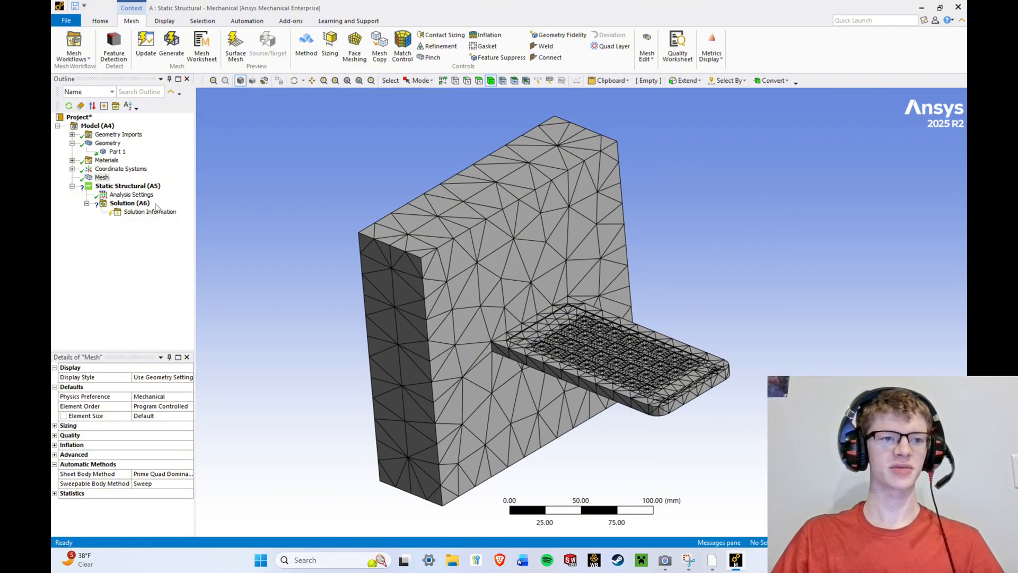
Add a mesh sizing control scoped to the whole block-and-smartphone body.
drag(97, 177, 95, 177)
right_click(95, 177)
mouse_move(122, 181)
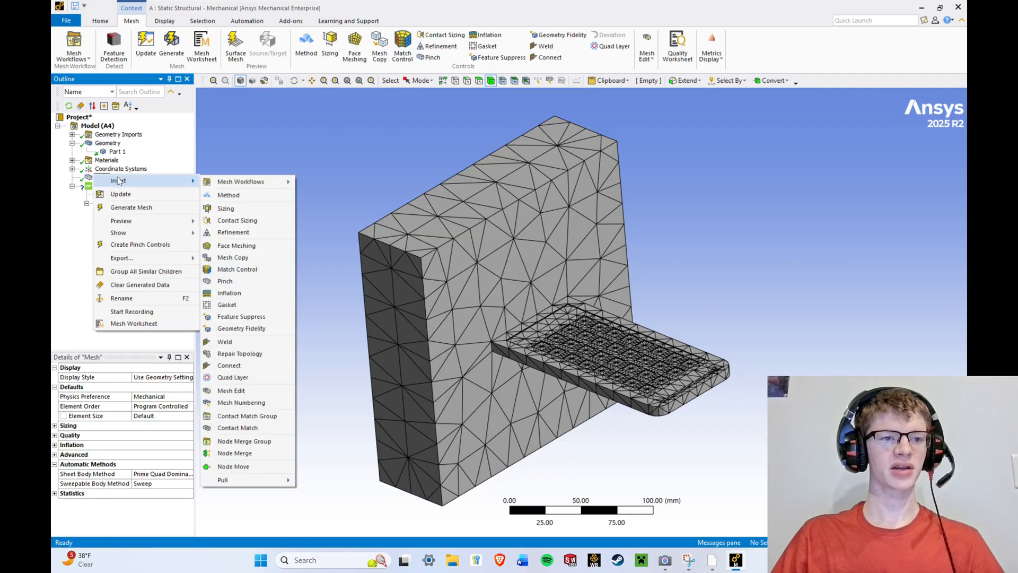
click(230, 209)
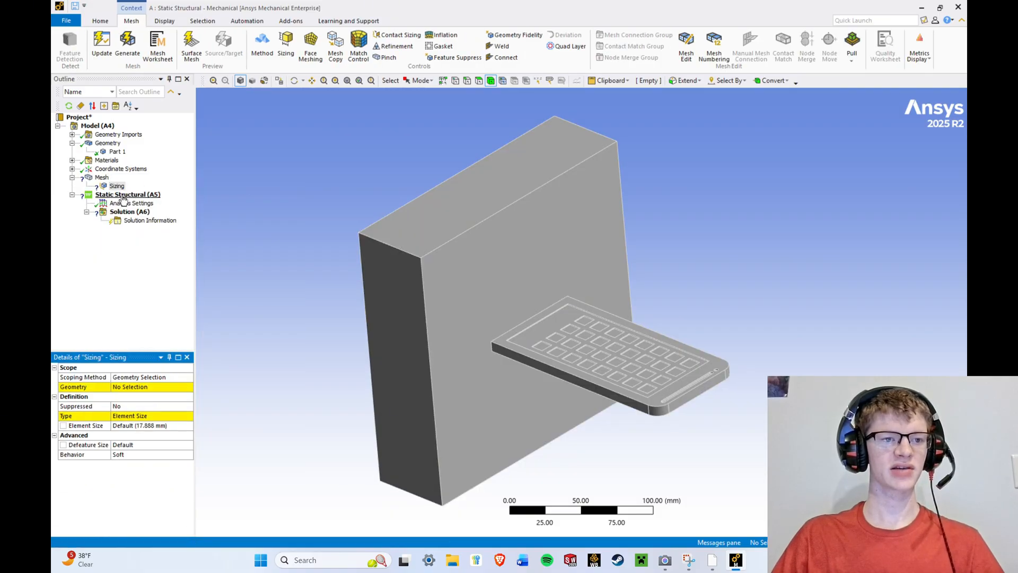
click(125, 387)
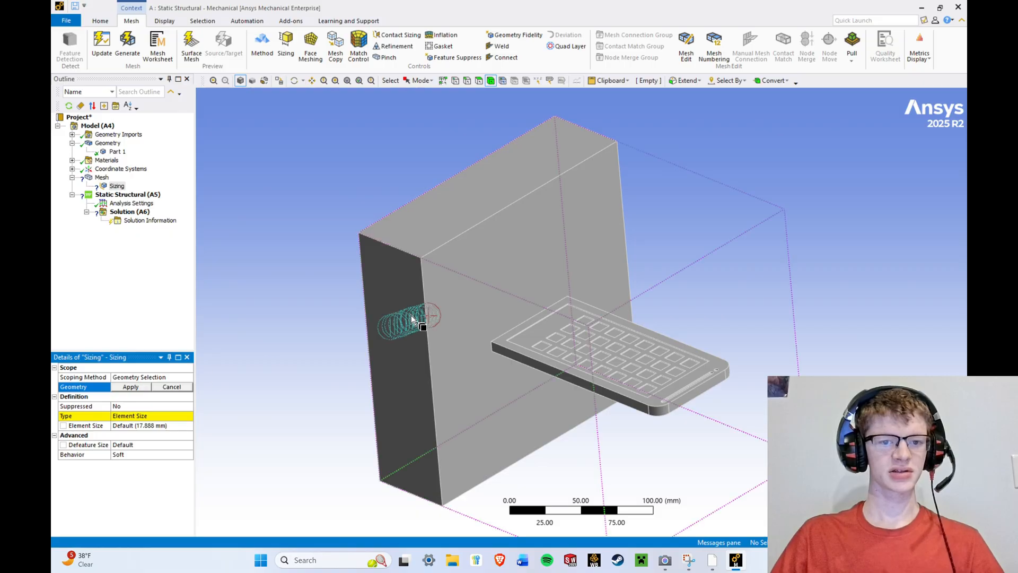
click(481, 294)
click(129, 387)
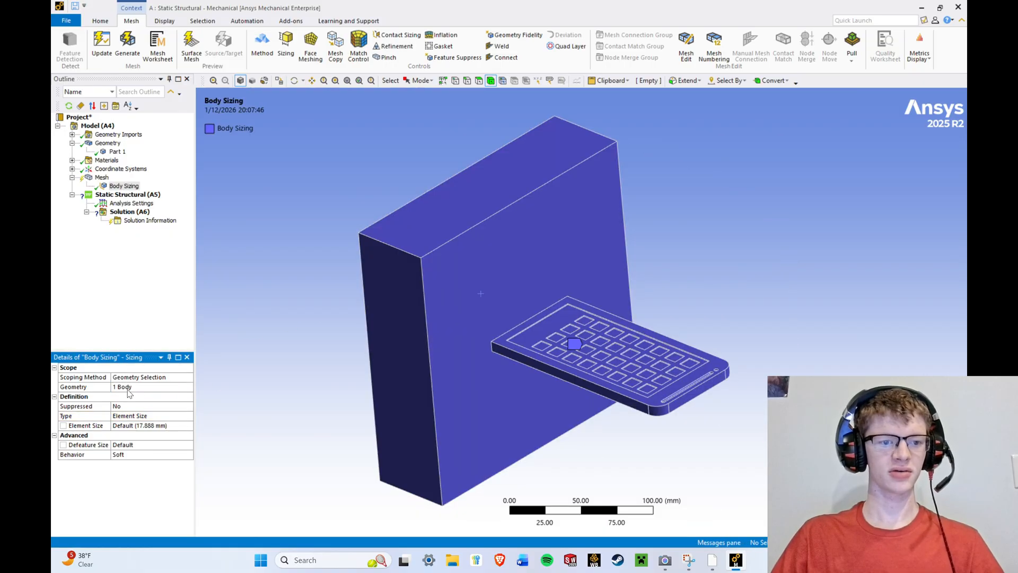
Examine the smartphone's thickness edge-on against the scale bar to judge a suitable element size.
click(138, 426)
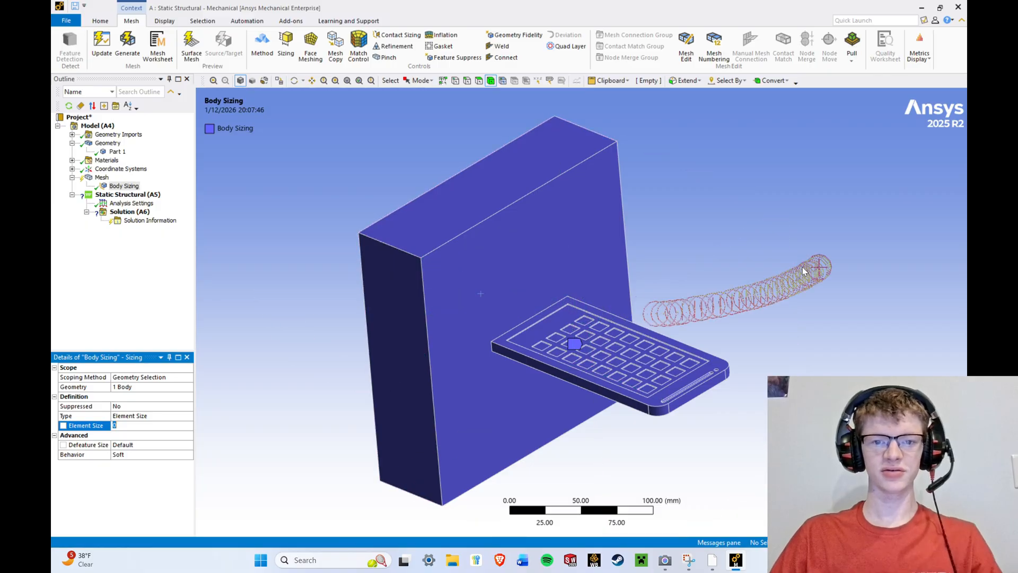
click(931, 499)
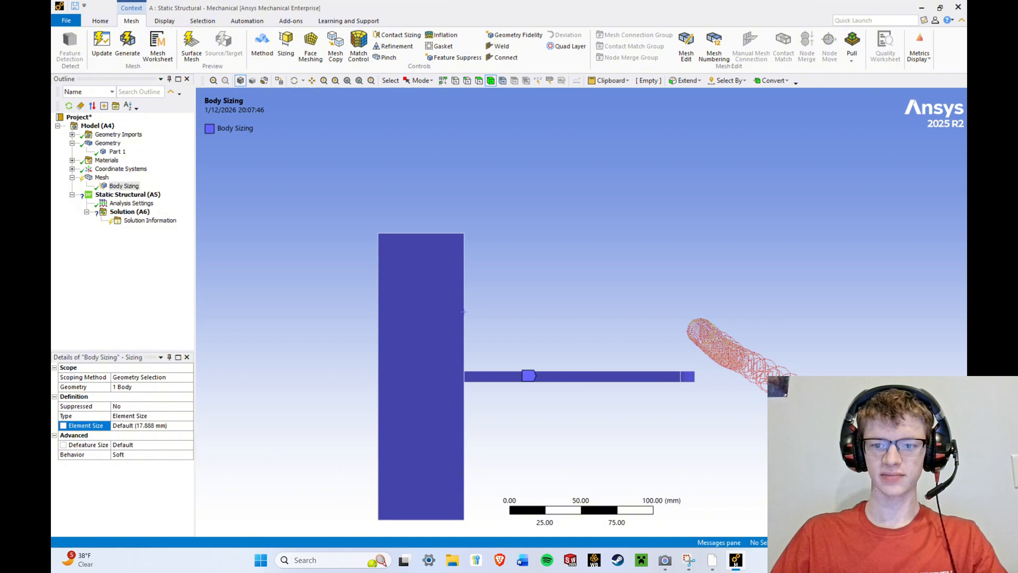
click(931, 500)
click(932, 499)
click(931, 499)
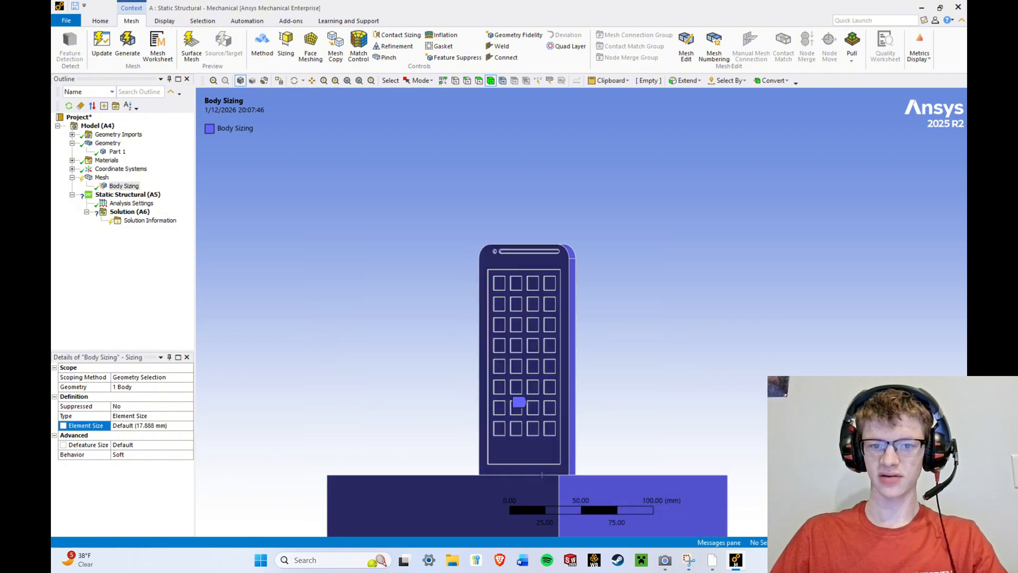
scroll(623, 380, up, 10)
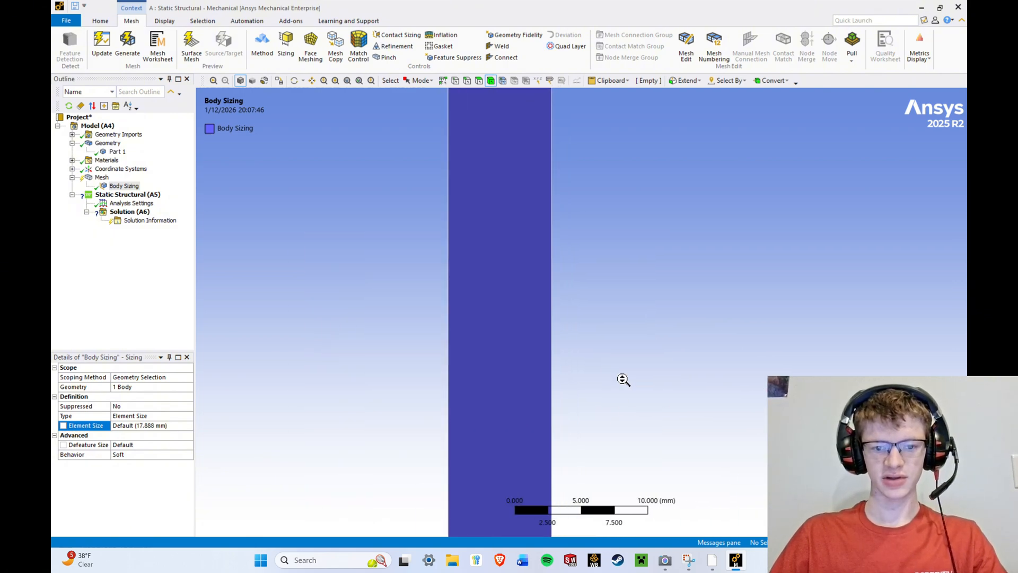
middle_drag(623, 379, 647, 493)
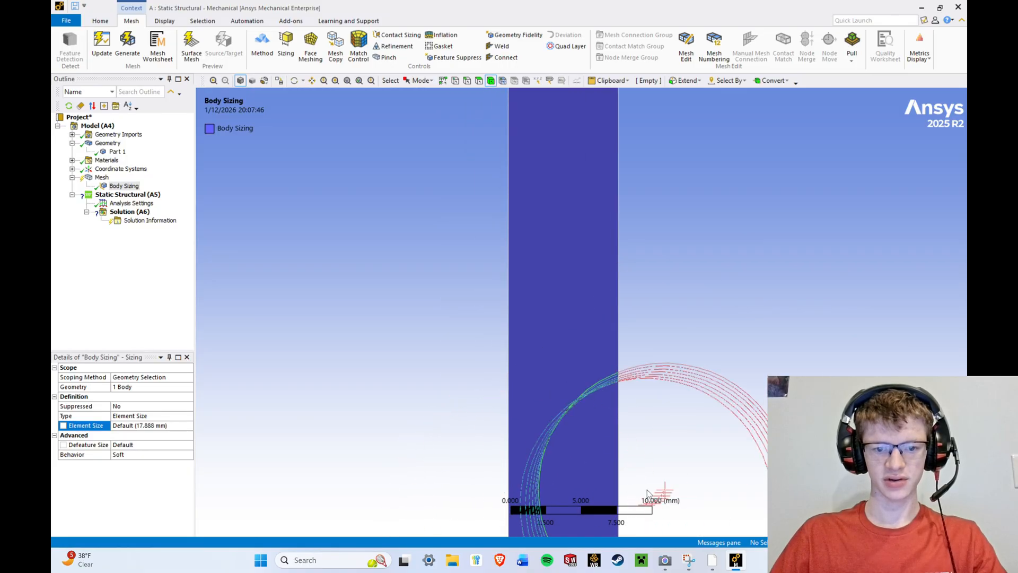
scroll(657, 459, up, 5)
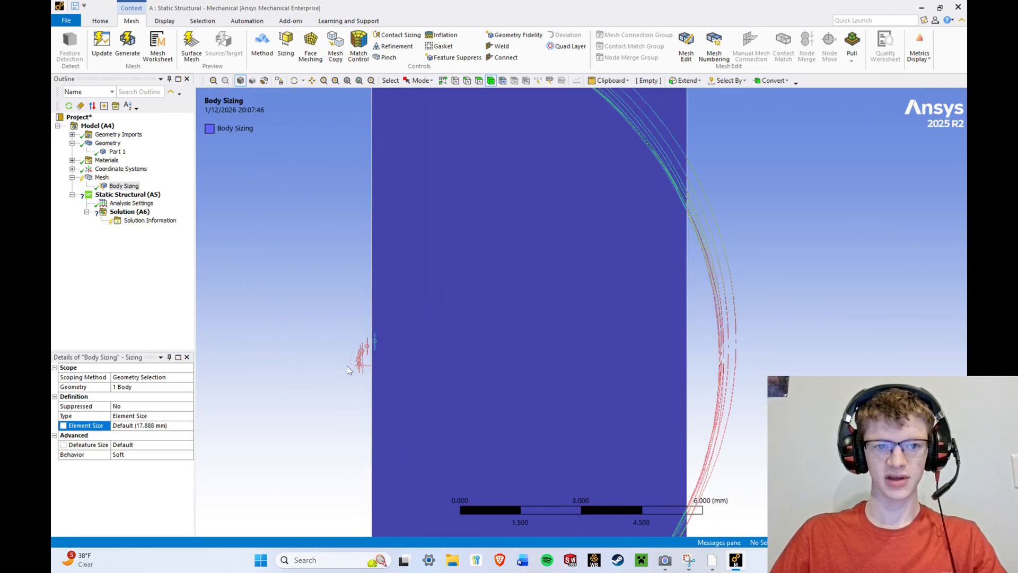
click(103, 168)
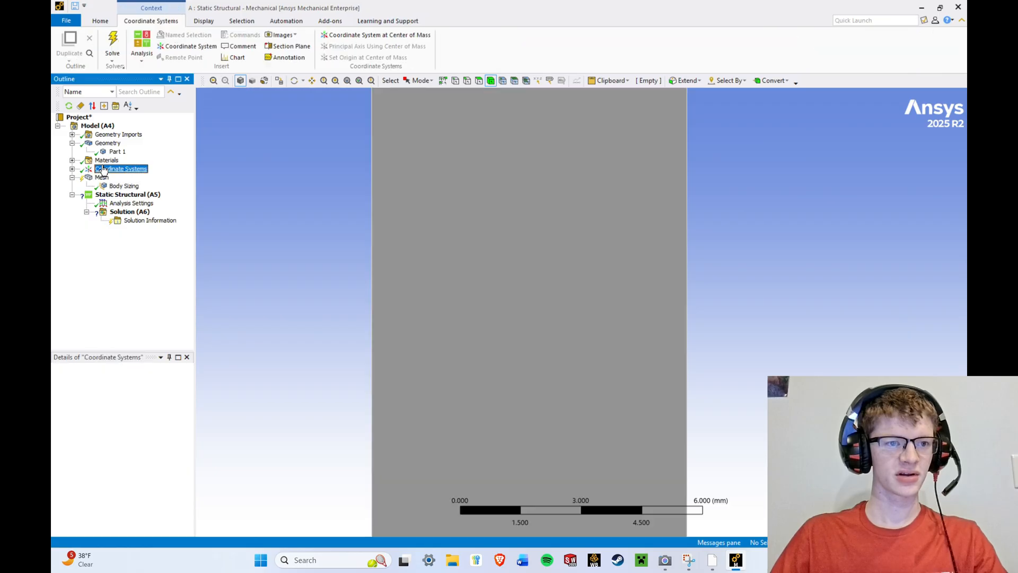
scroll(742, 414, up, 1)
scroll(741, 413, down, 3)
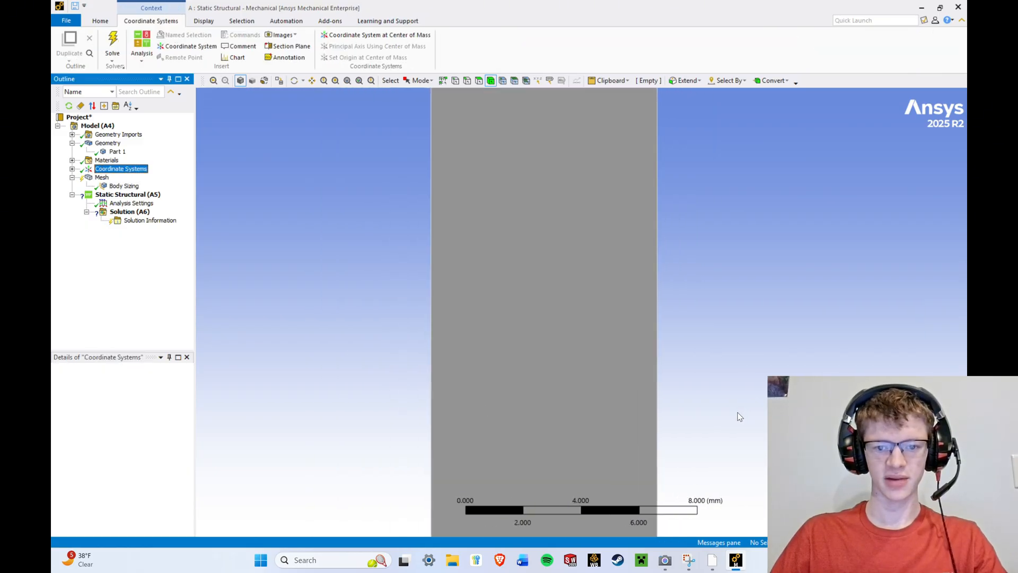
ctrl+middle_drag(713, 413, 741, 409)
scroll(726, 409, up, 3)
scroll(726, 409, down, 1)
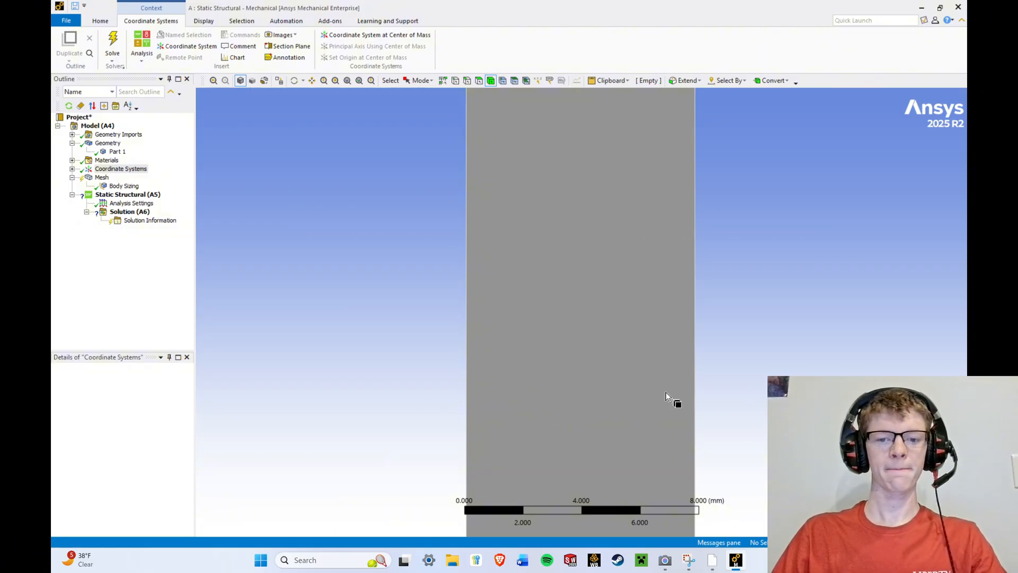
Set the body sizing's element size to 3 mm and make it a parameter.
click(103, 178)
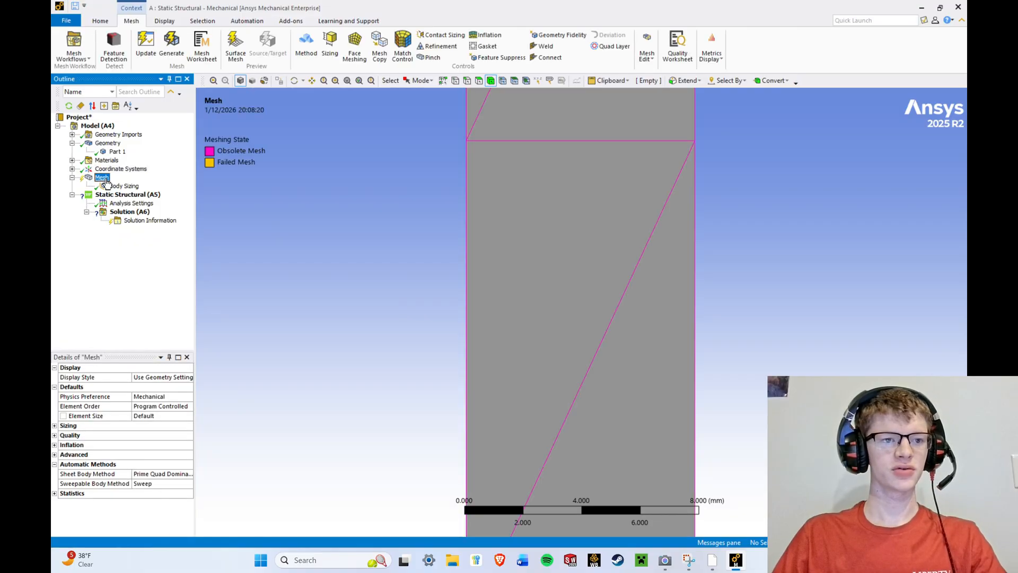
click(122, 185)
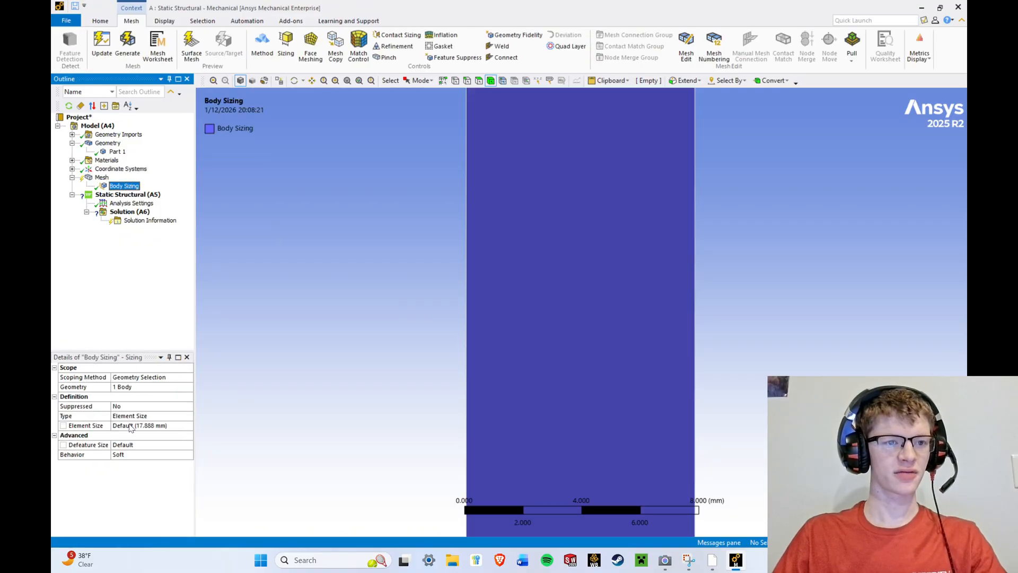
click(131, 426)
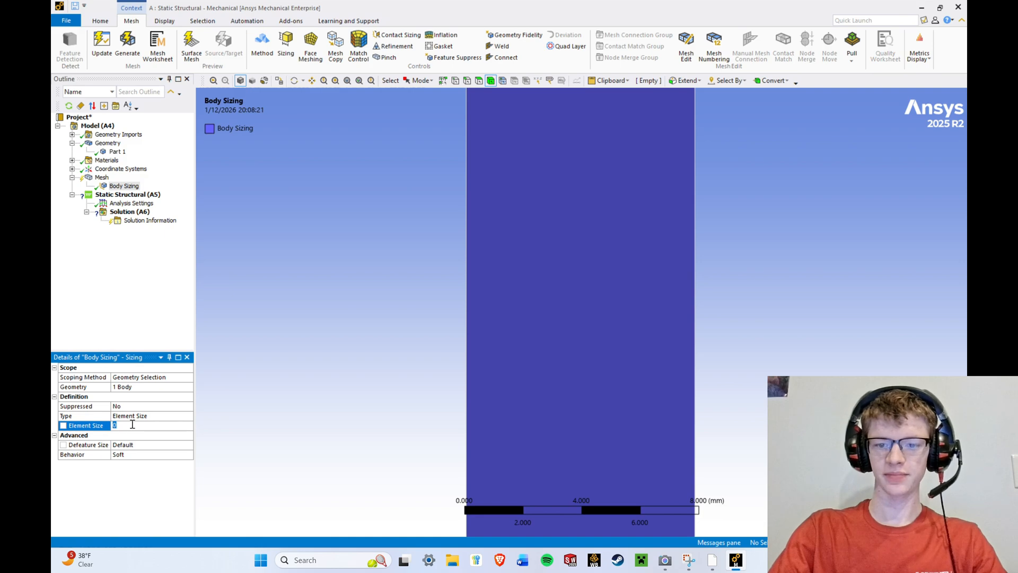
text(3)
key(Return)
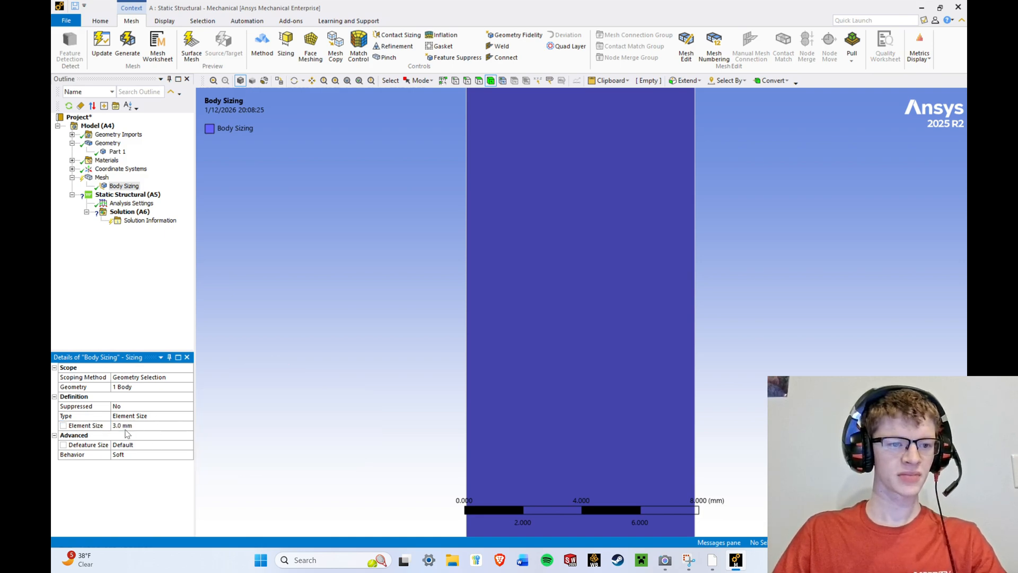
click(63, 426)
click(98, 317)
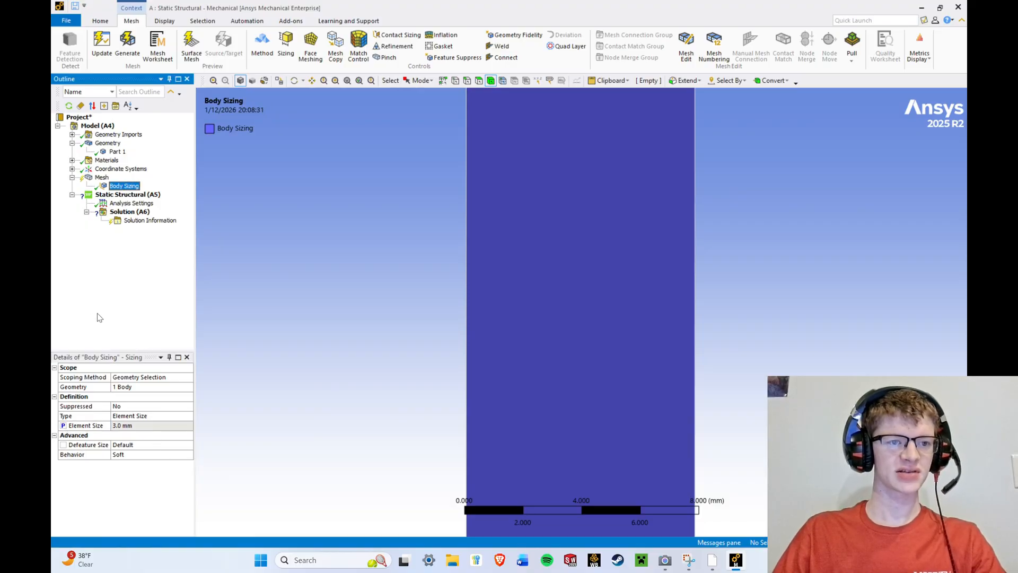
Remove the element size parameter, set the body sizing's element size to 6 mm, and parameterize it again.
click(62, 426)
click(130, 426)
text(6)
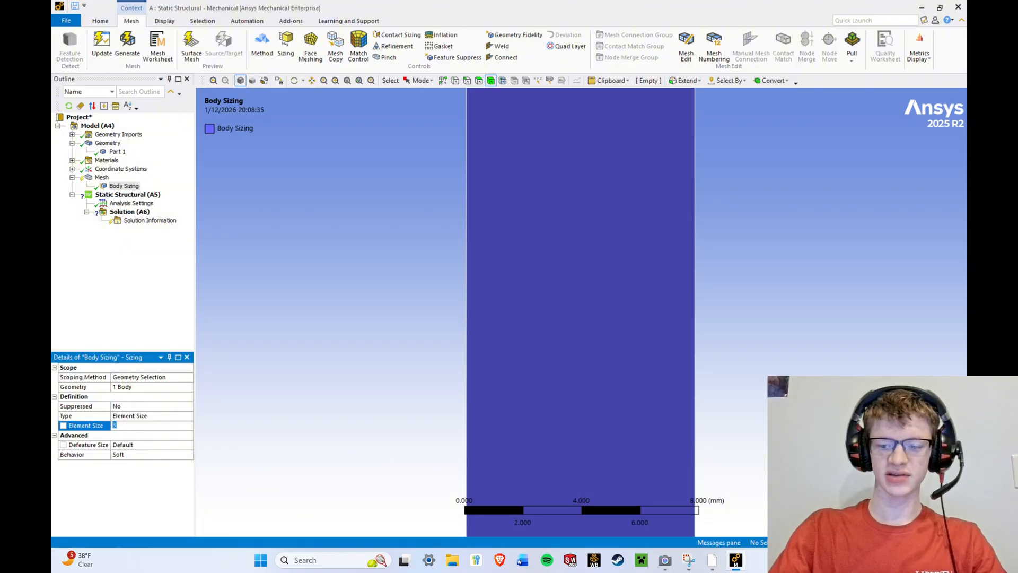
key(Return)
click(63, 426)
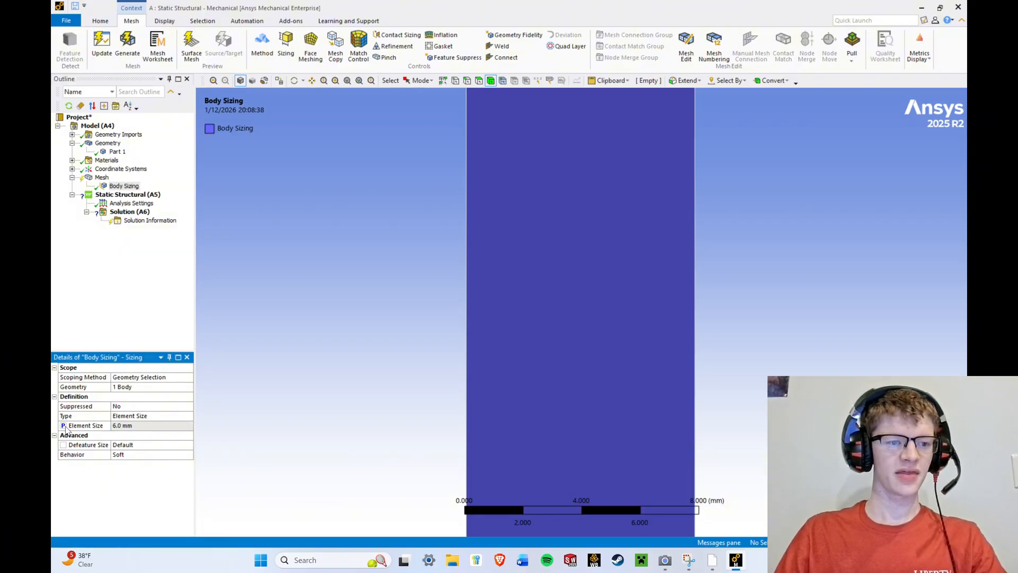
Switch to Workbench and open the Parameter Set to check the material and element size input parameters.
click(111, 310)
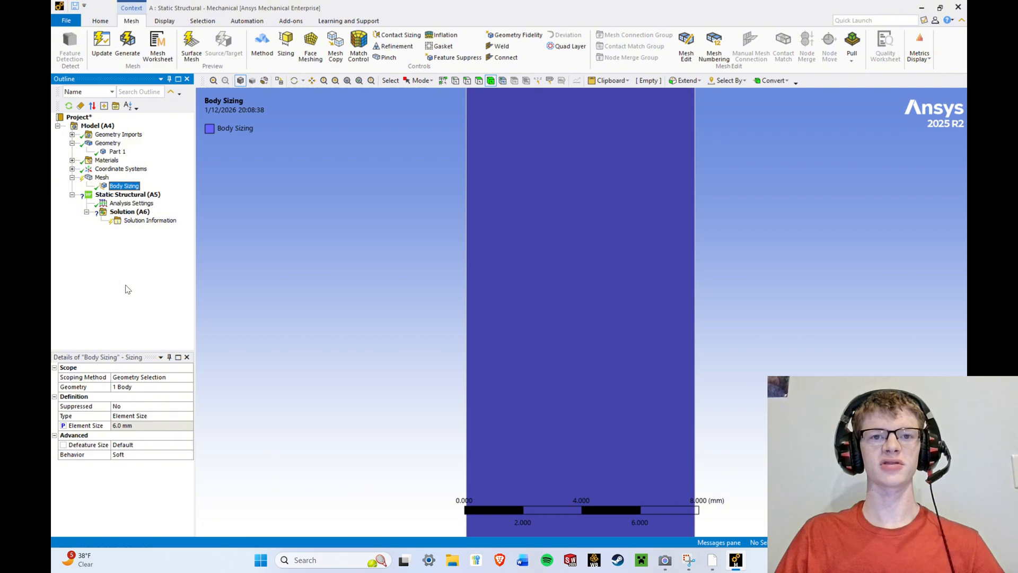
scroll(209, 280, down, 8)
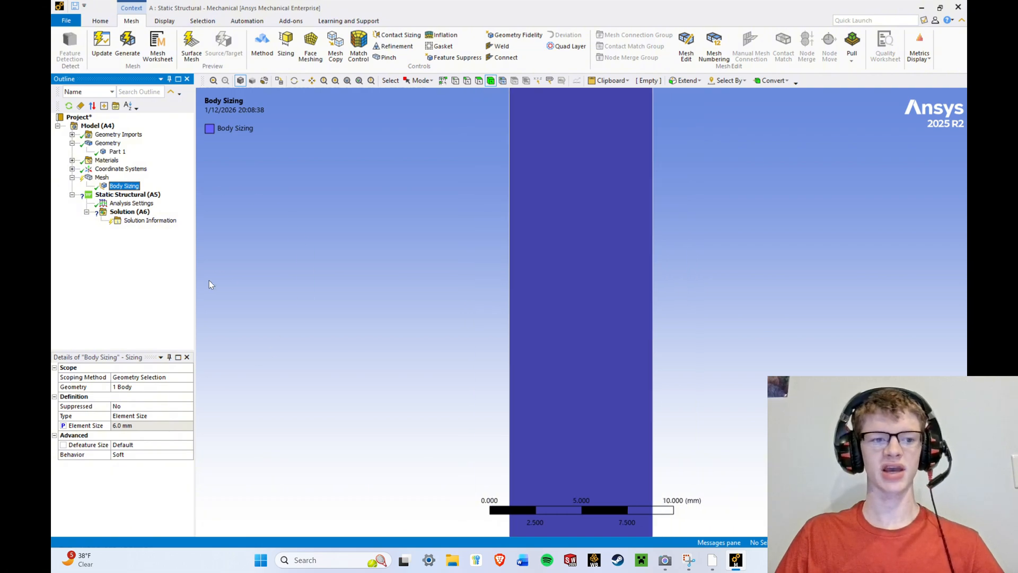
click(713, 560)
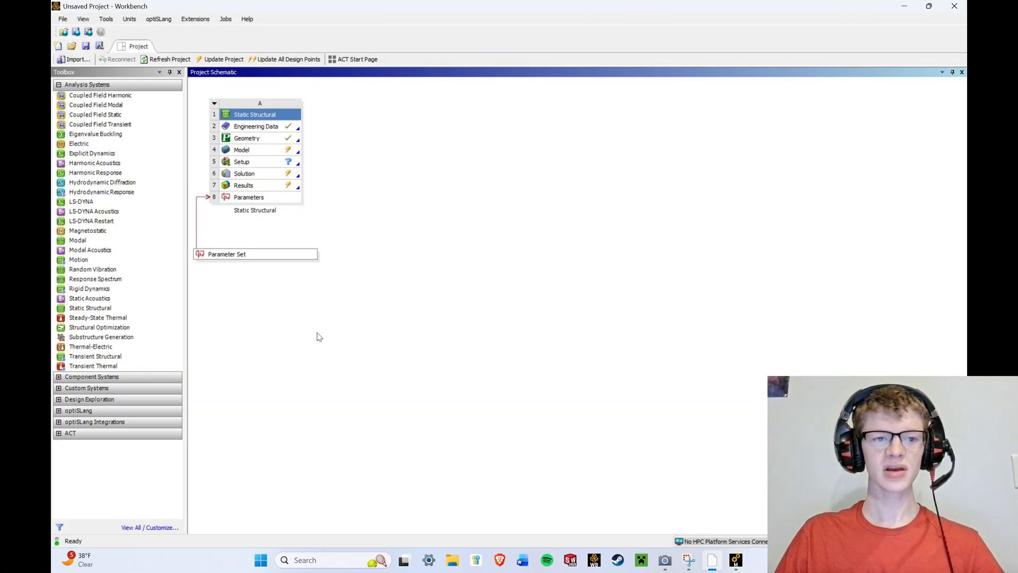
double_click(264, 254)
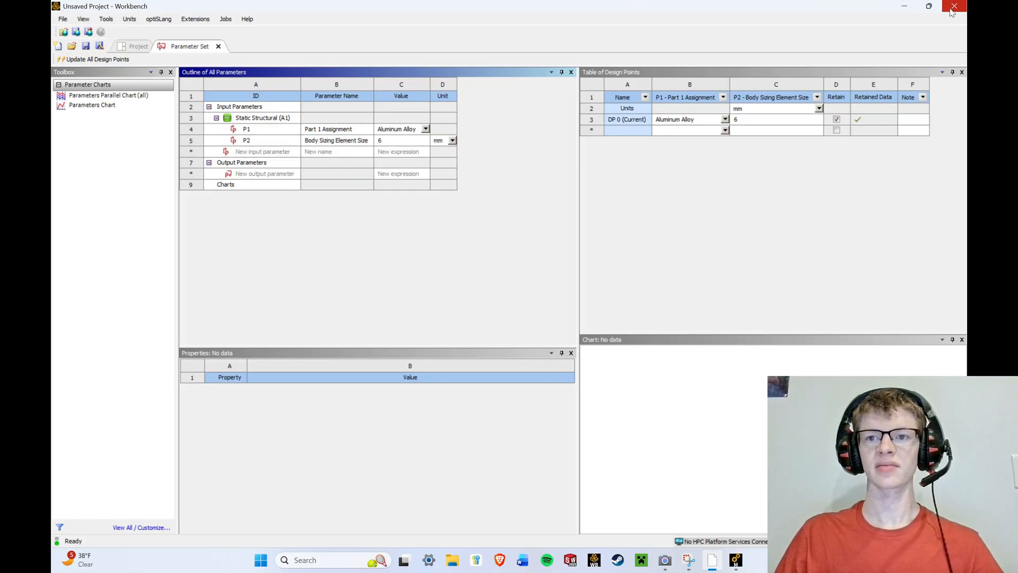
Return to Mechanical, restore the isometric view, and generate the mesh with the new body sizing.
click(735, 560)
scroll(287, 304, down, 2)
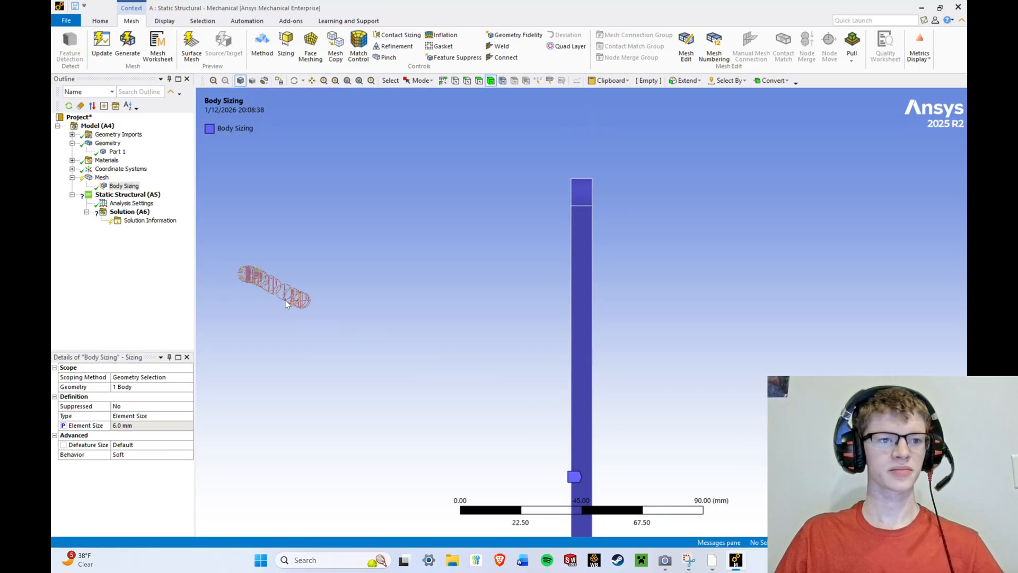
scroll(285, 300, down, 5)
right_click(430, 274)
click(476, 320)
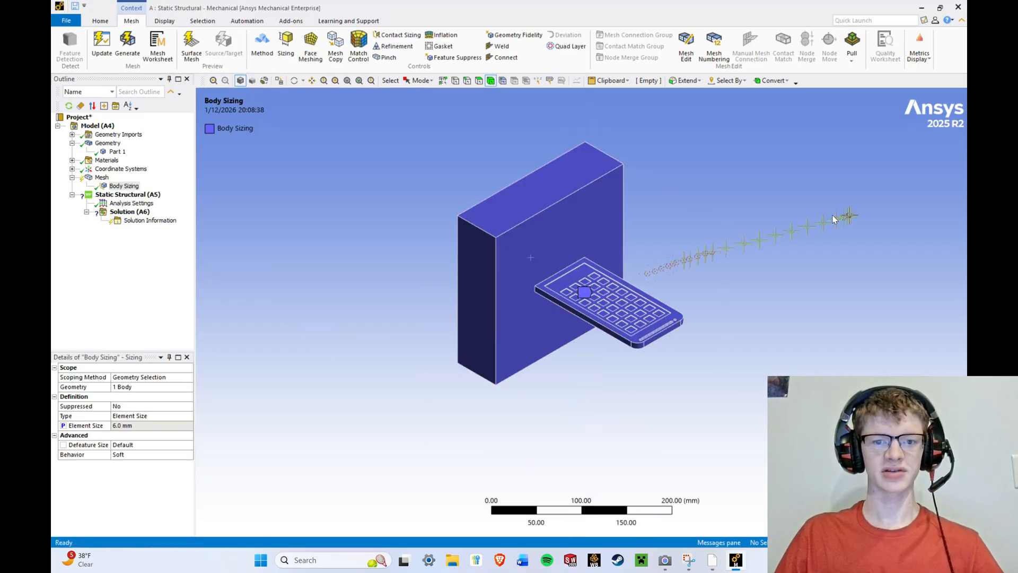
click(101, 178)
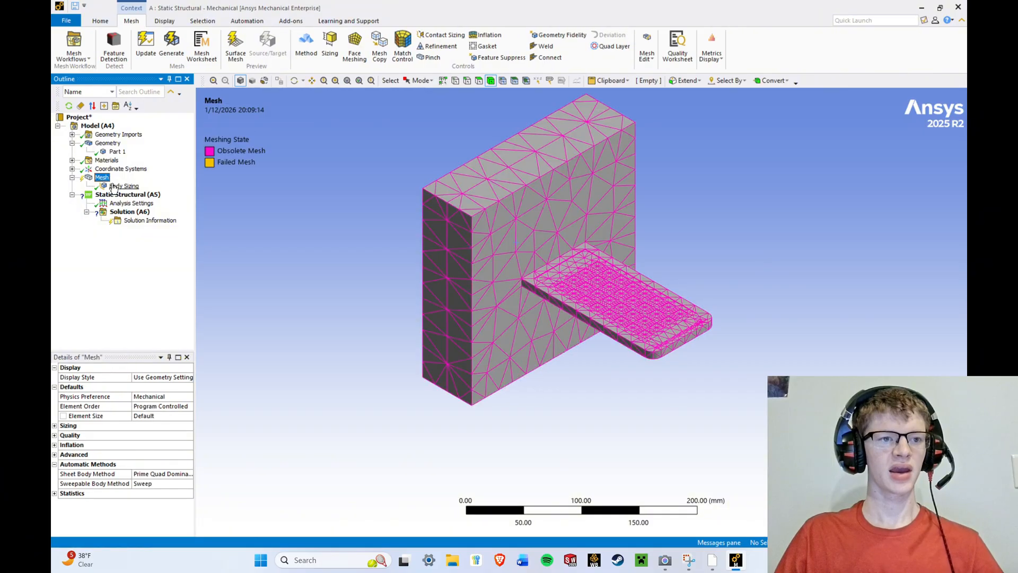
click(172, 45)
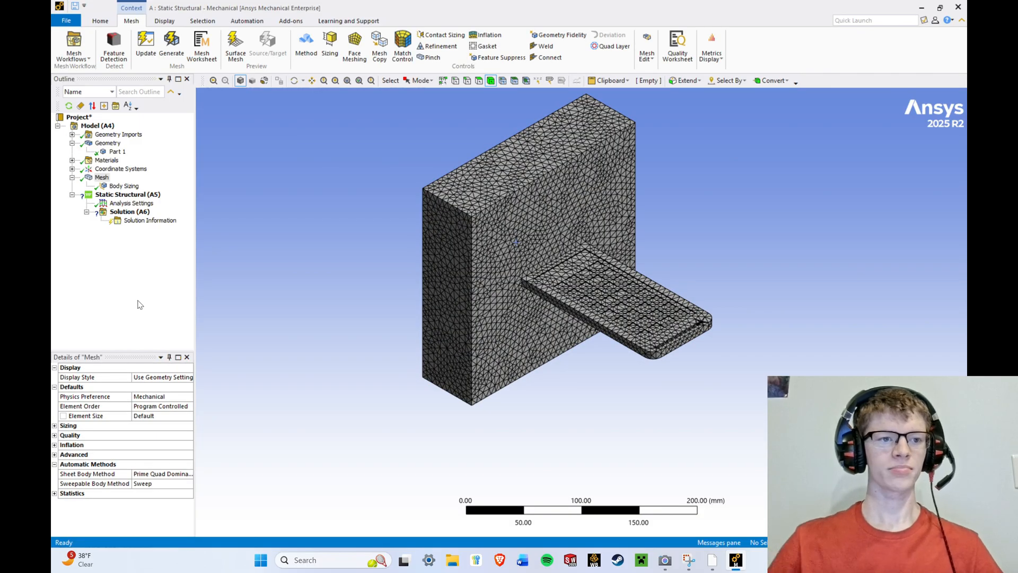
Add a fixed support scoped to all six faces of the block and restore the isometric view.
right_click(120, 194)
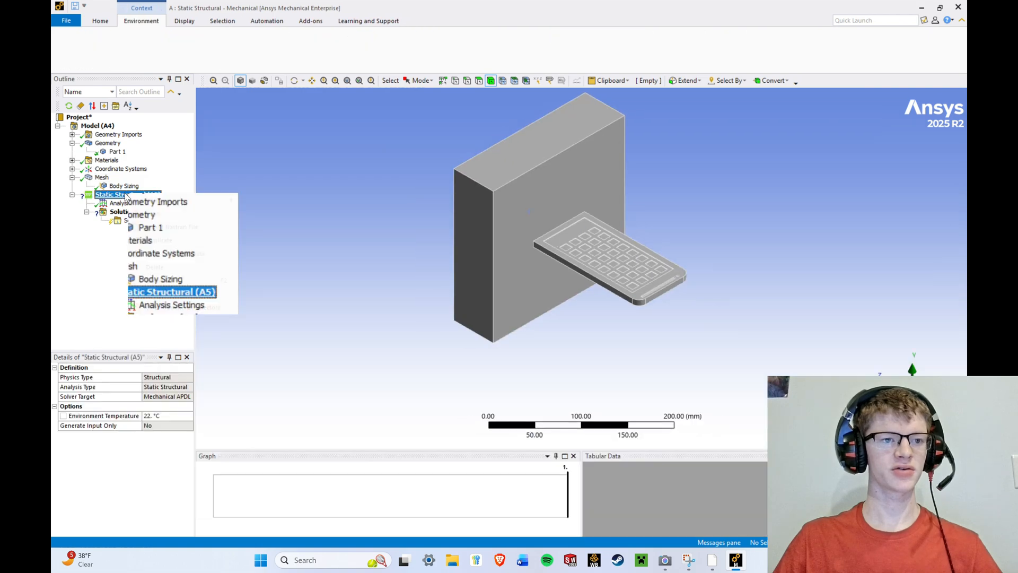
mouse_move(165, 203)
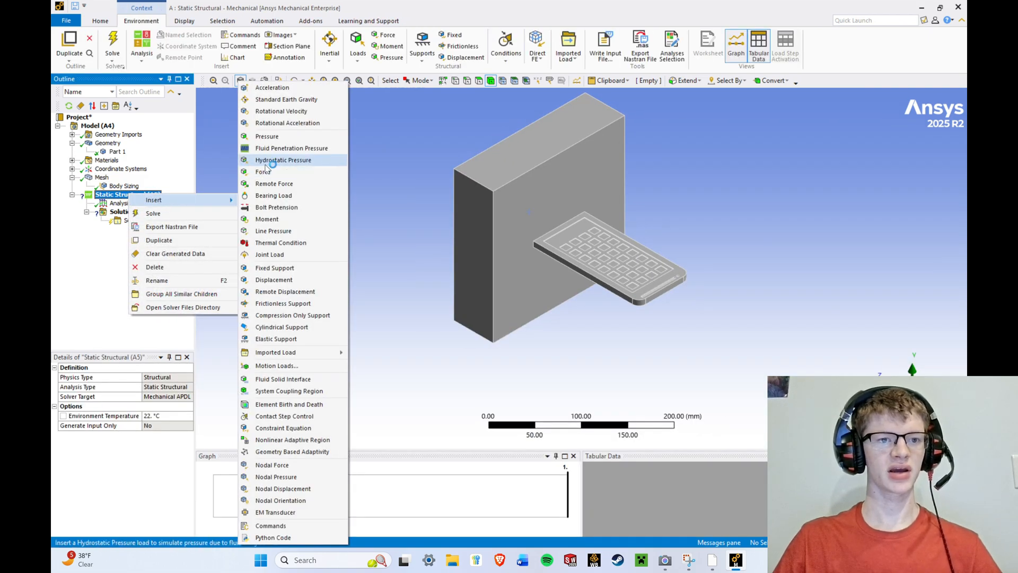
click(273, 268)
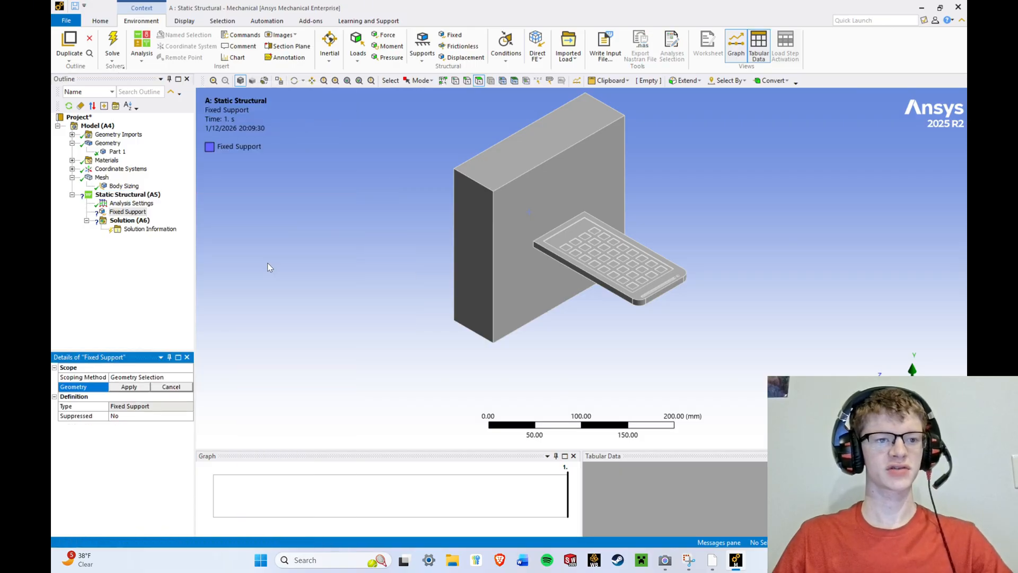
scroll(504, 154, up, 2)
scroll(504, 137, up, 2)
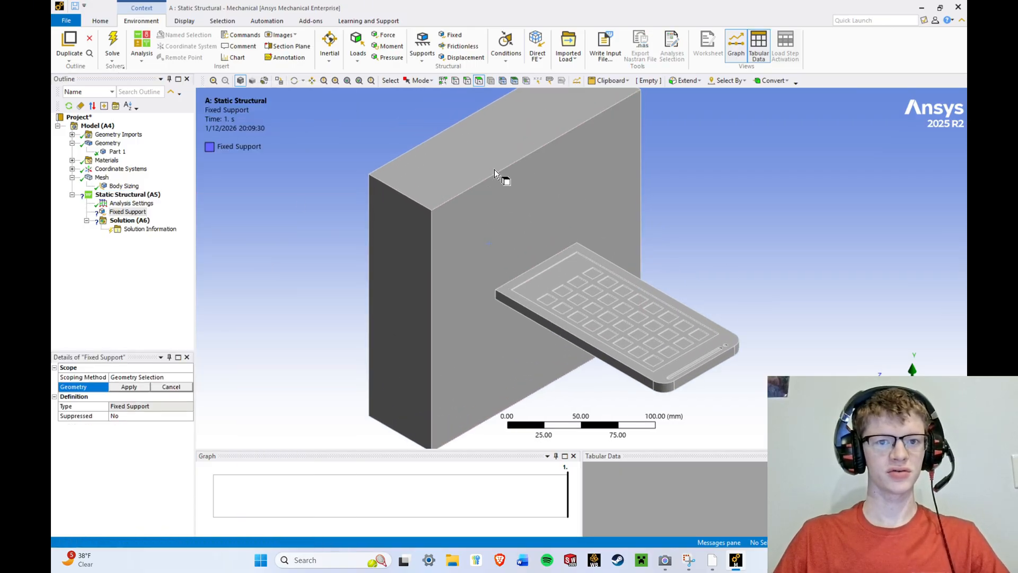
click(470, 239)
ctrl+click(470, 177)
ctrl+click(411, 256)
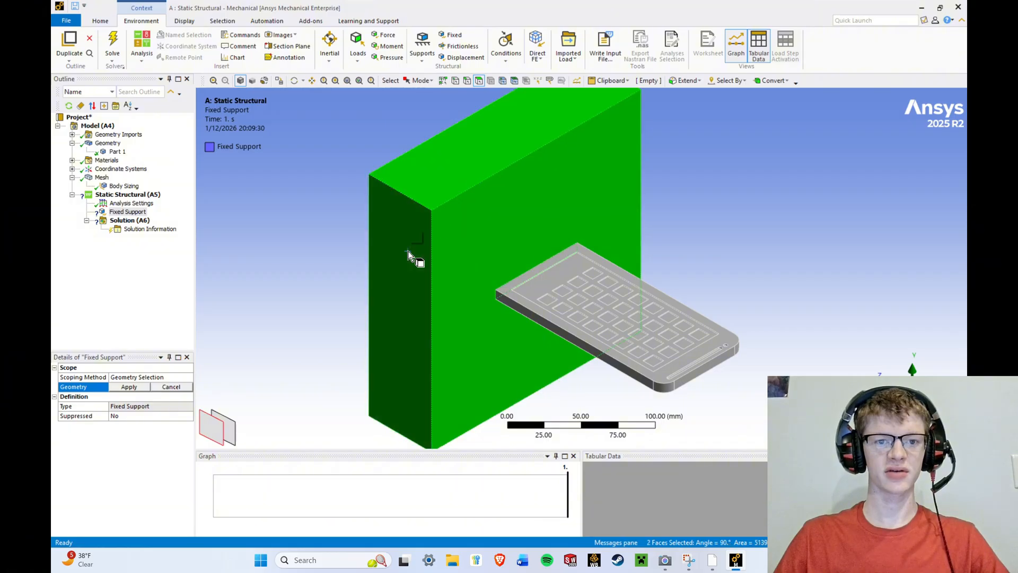
scroll(424, 274, down, 2)
middle_drag(423, 274, 752, 154)
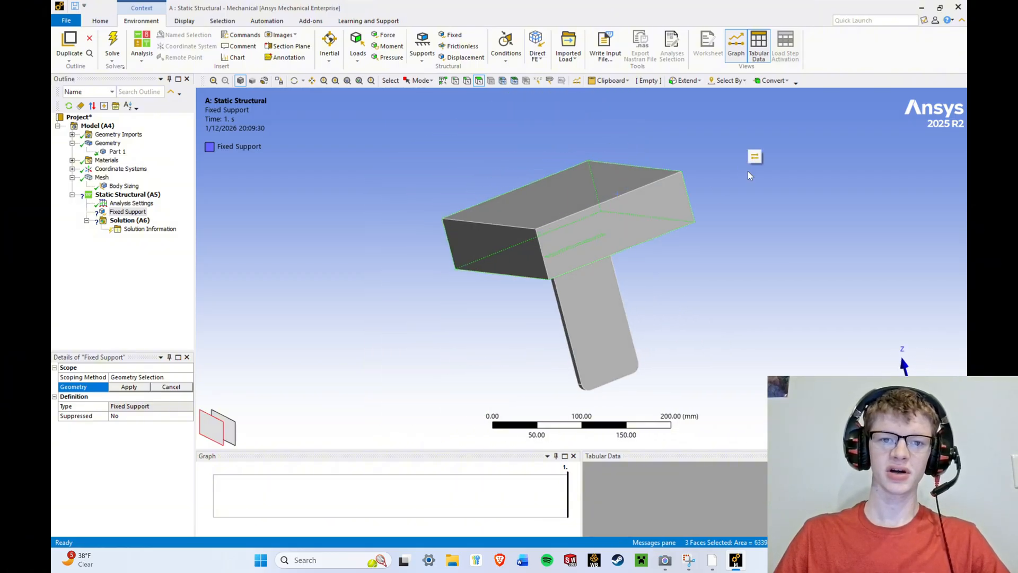
ctrl+click(577, 239)
ctrl+click(540, 205)
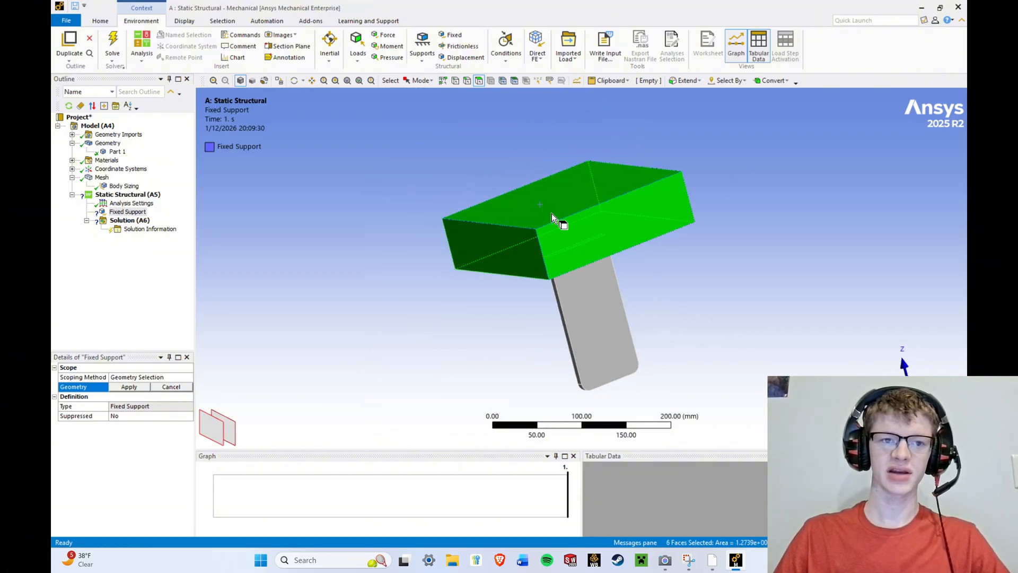
click(129, 387)
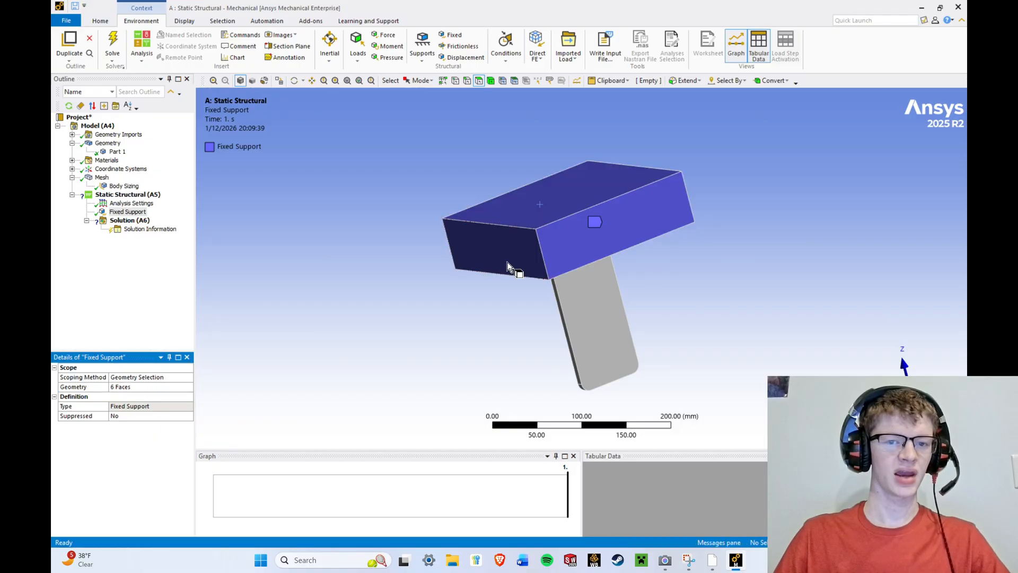
right_click(344, 212)
click(381, 253)
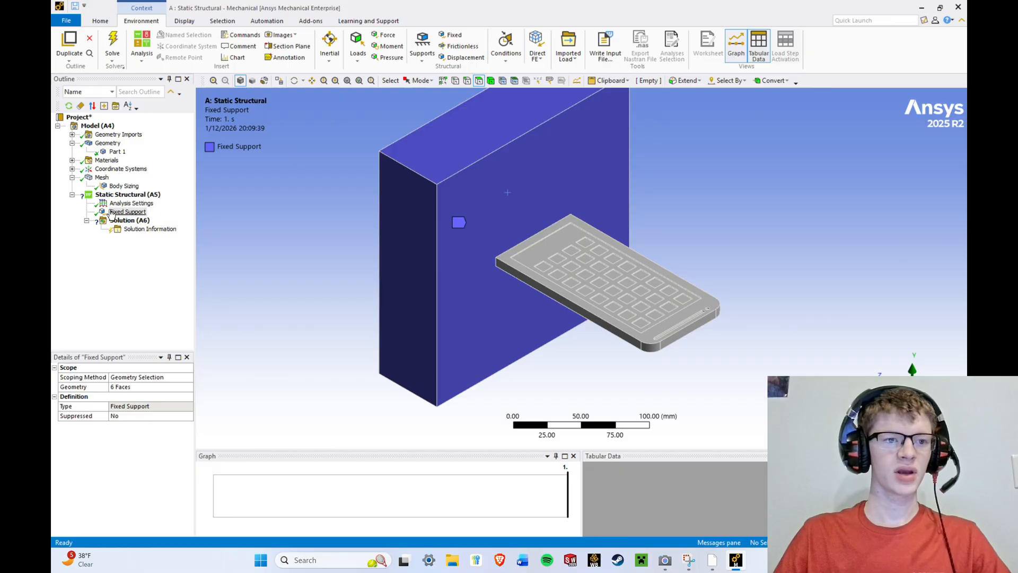
Add a force load to the static structural analysis and select the flat end face at the smartphone's free end.
right_click(126, 195)
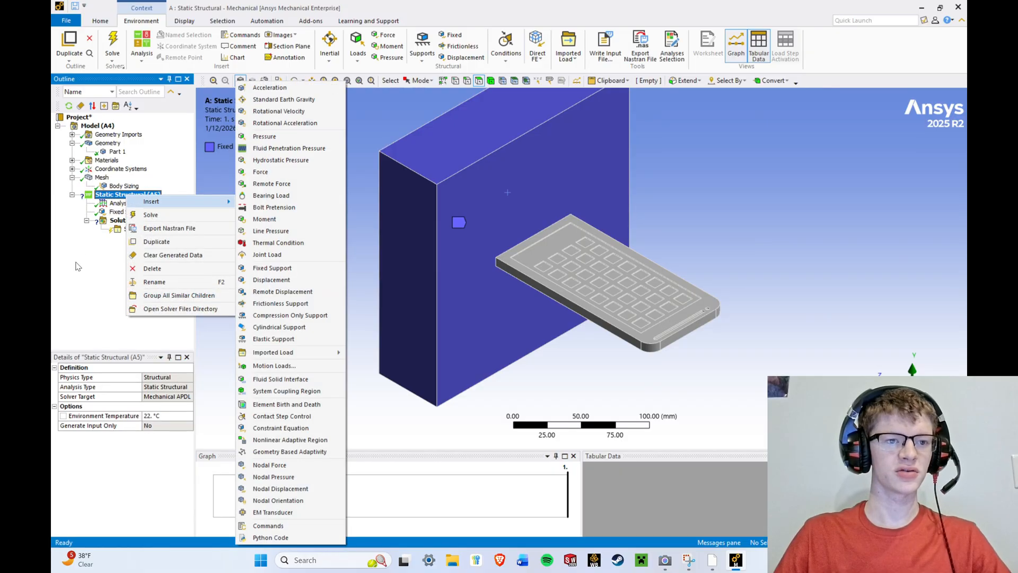
click(90, 289)
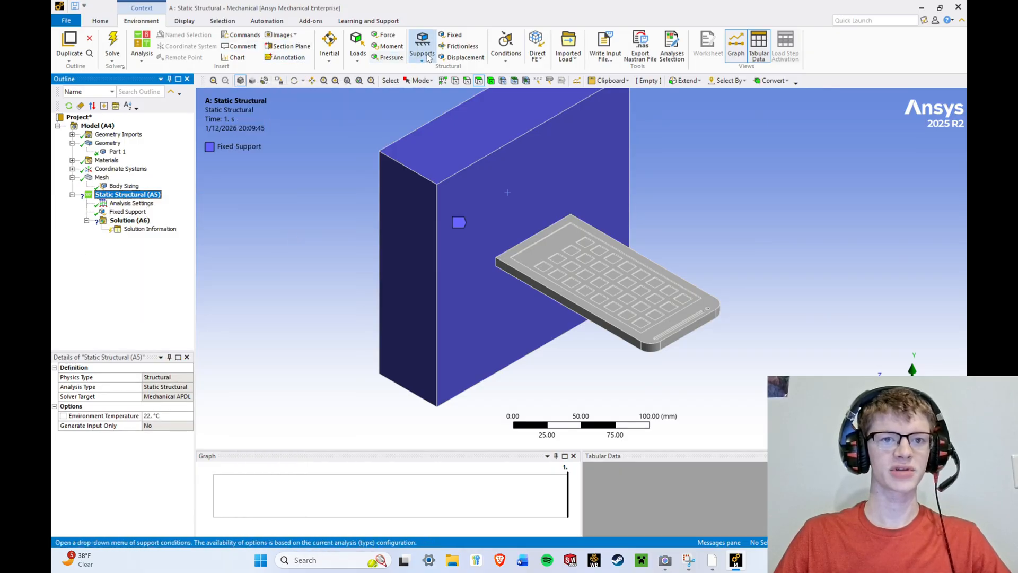
click(384, 35)
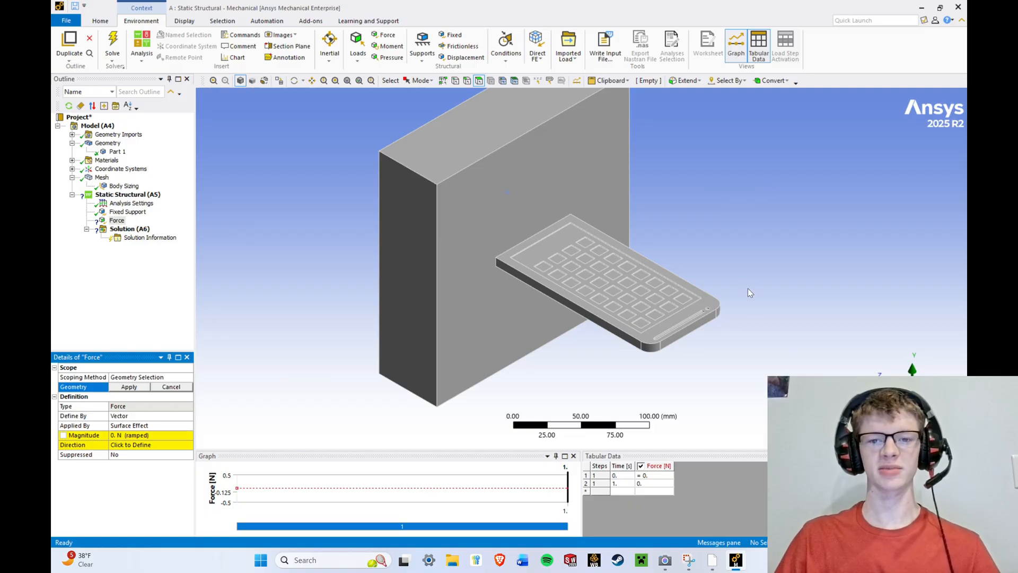
scroll(762, 320, up, 3)
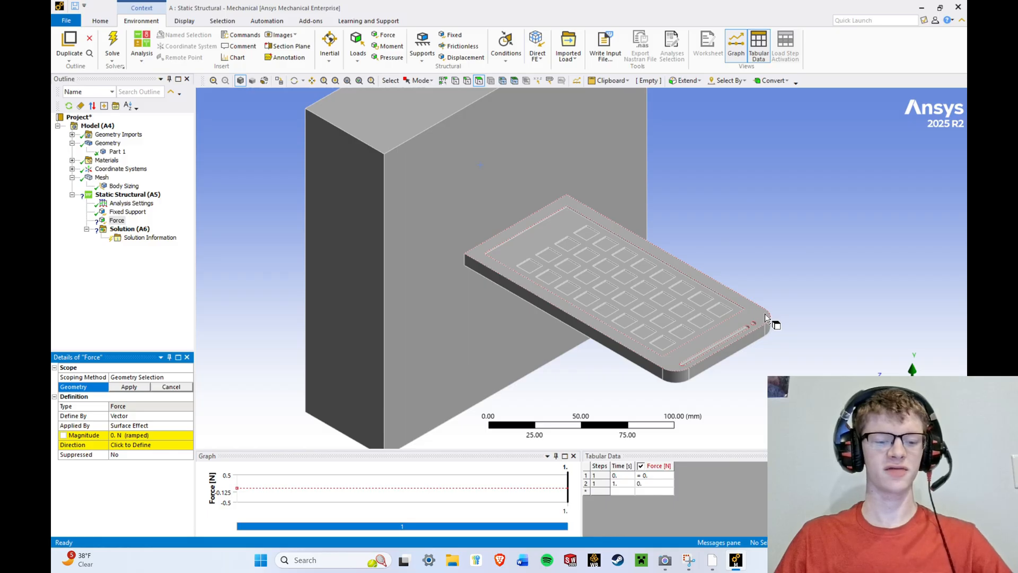
scroll(764, 314, up, 5)
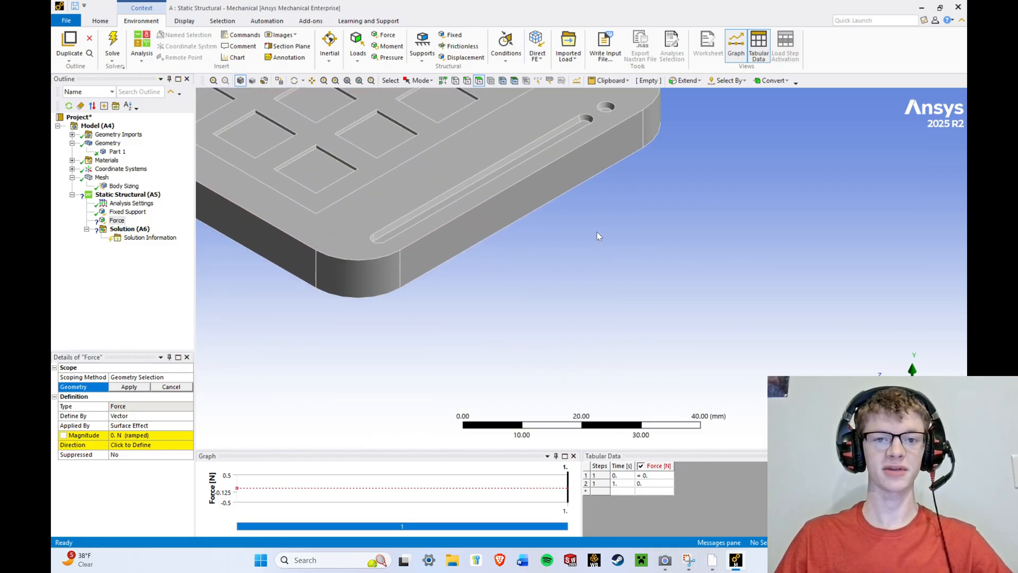
ctrl+middle_drag(599, 215, 623, 265)
click(522, 268)
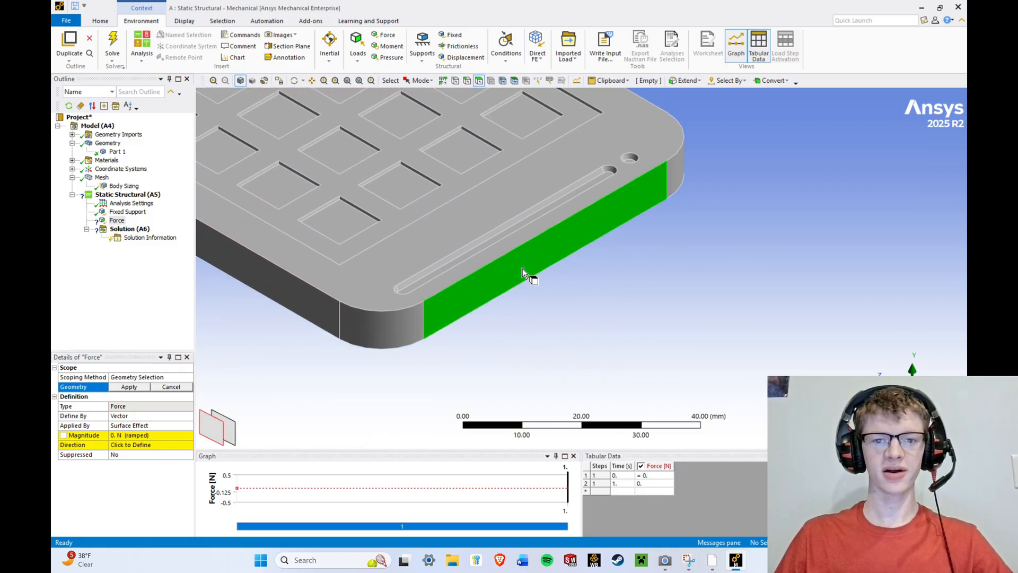
Examine the selected free-end face of the cantilevered smartphone, both in the whole assembly and close up.
scroll(631, 297, down, 6)
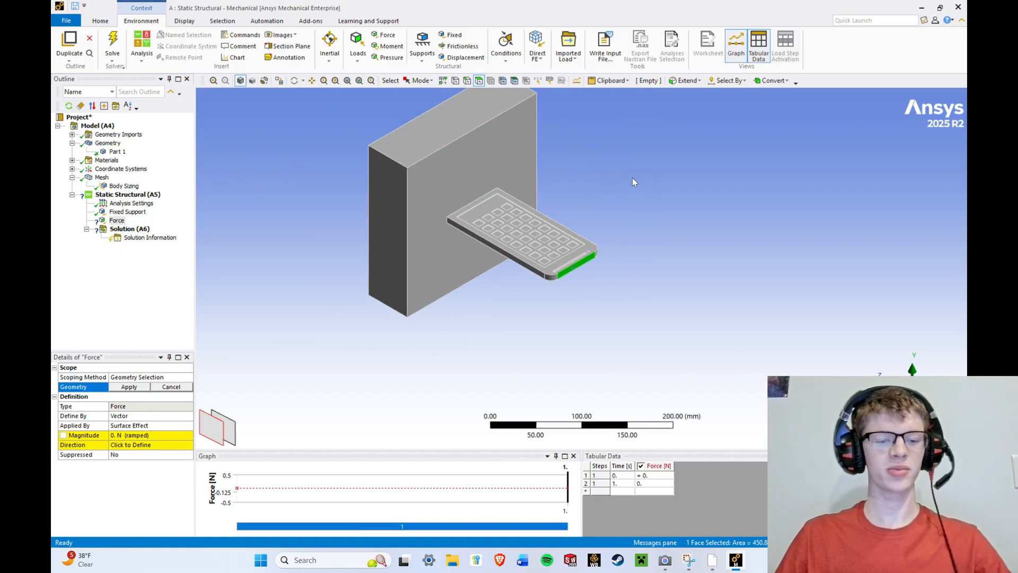
ctrl+middle_drag(635, 182, 624, 287)
scroll(612, 276, up, 1)
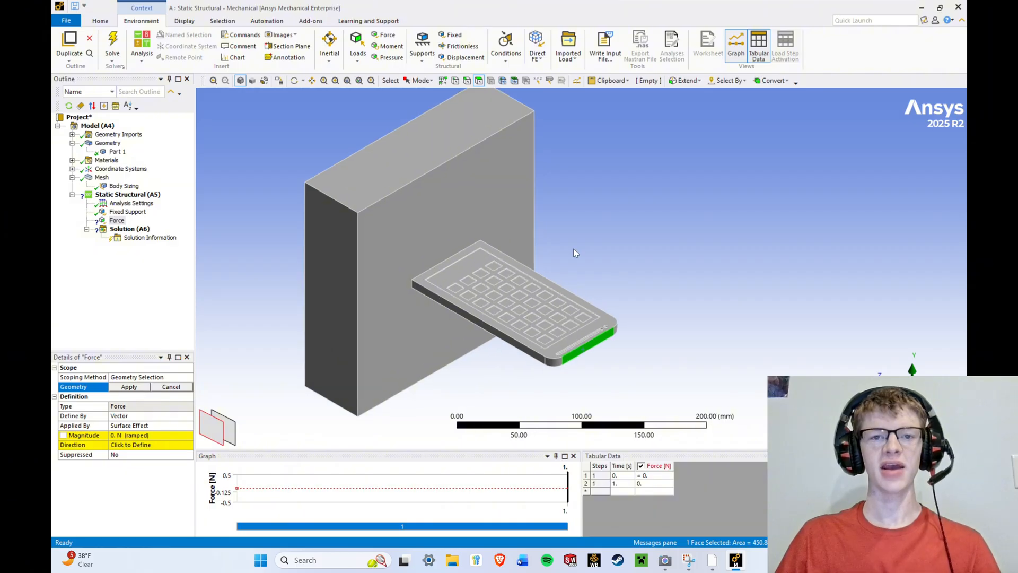
scroll(570, 255, down, 2)
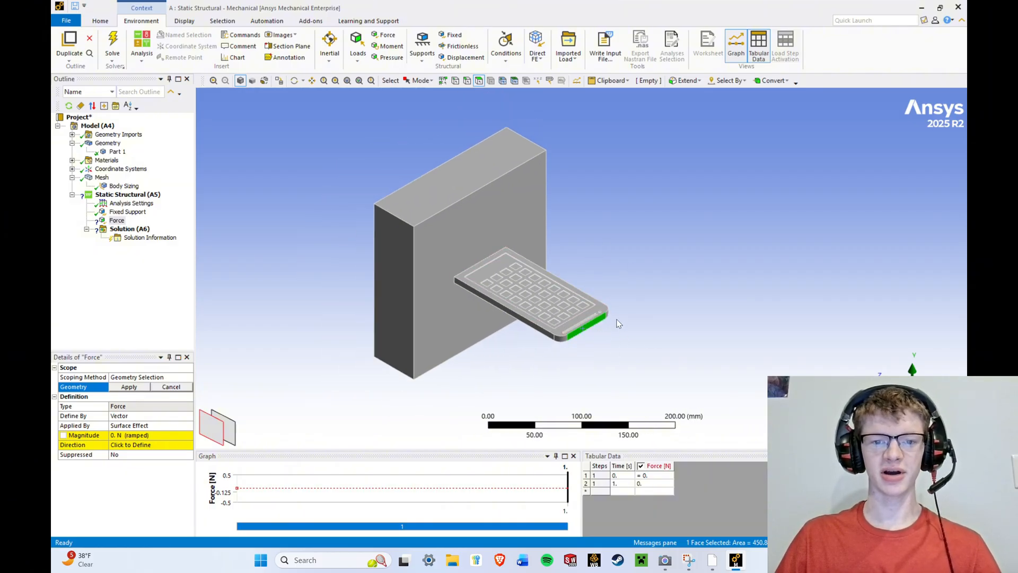
scroll(604, 344, up, 2)
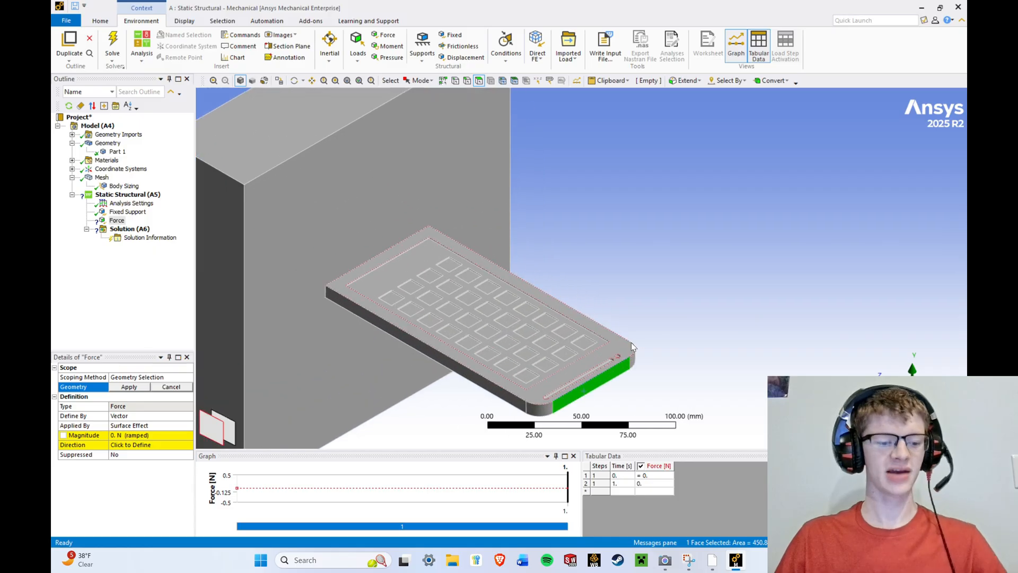
scroll(668, 333, up, 4)
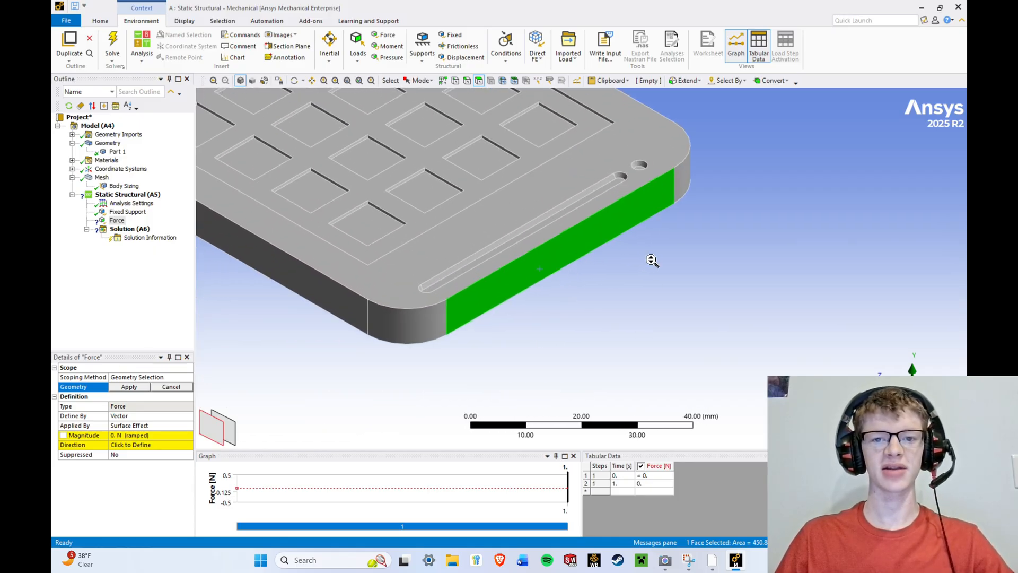
scroll(658, 233, up, 2)
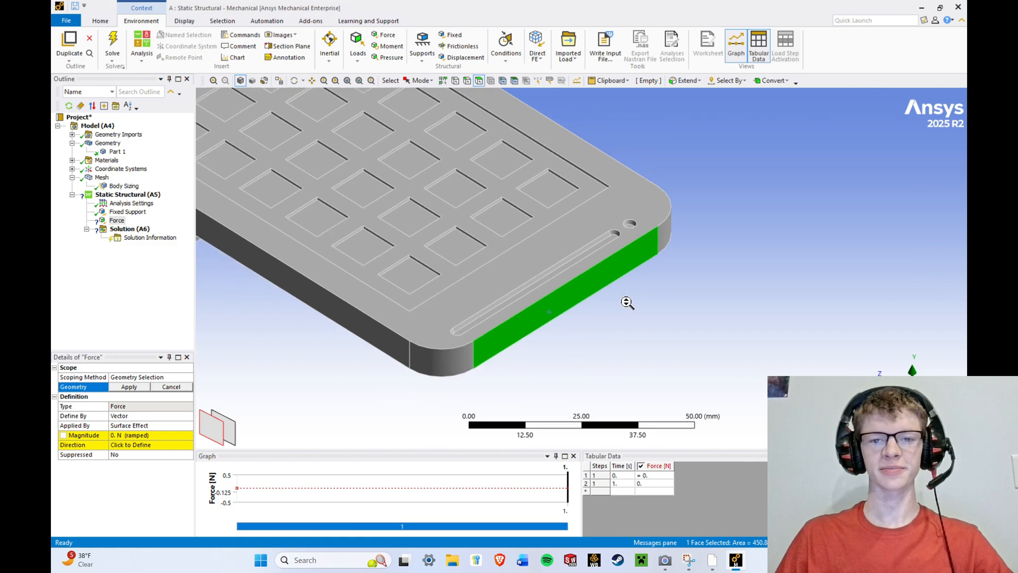
scroll(653, 321, down, 2)
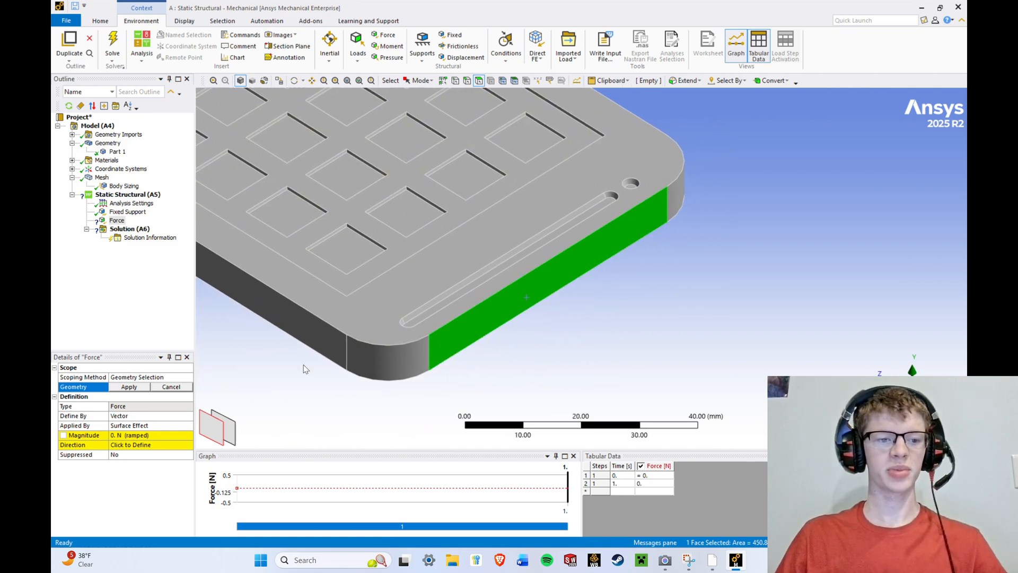
Set the force magnitude to 1500 N.
click(132, 435)
text(15)
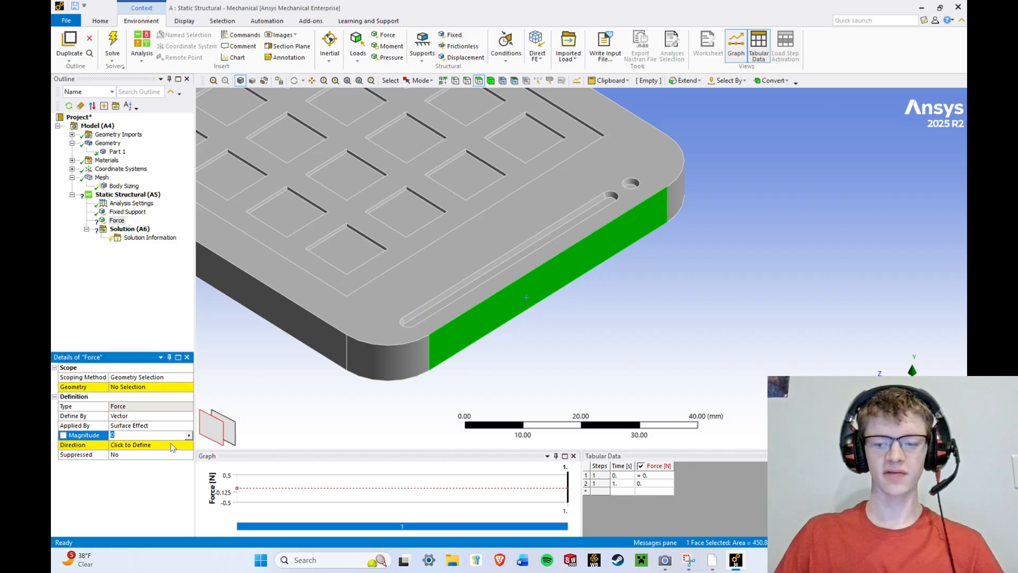
text(00)
key(Return)
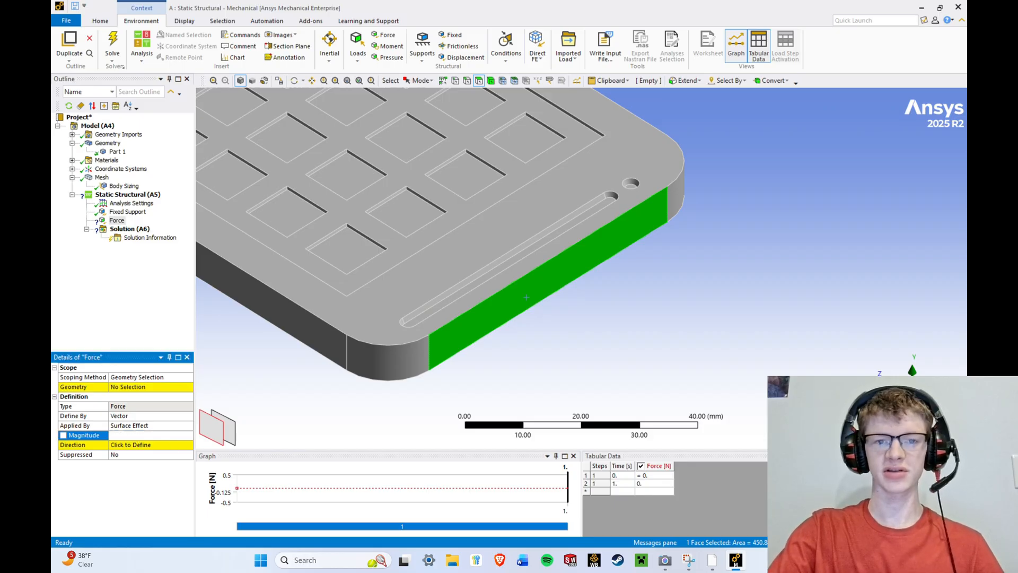
Scope the force to the flat end face at the smartphone's free end.
scroll(608, 245, down, 7)
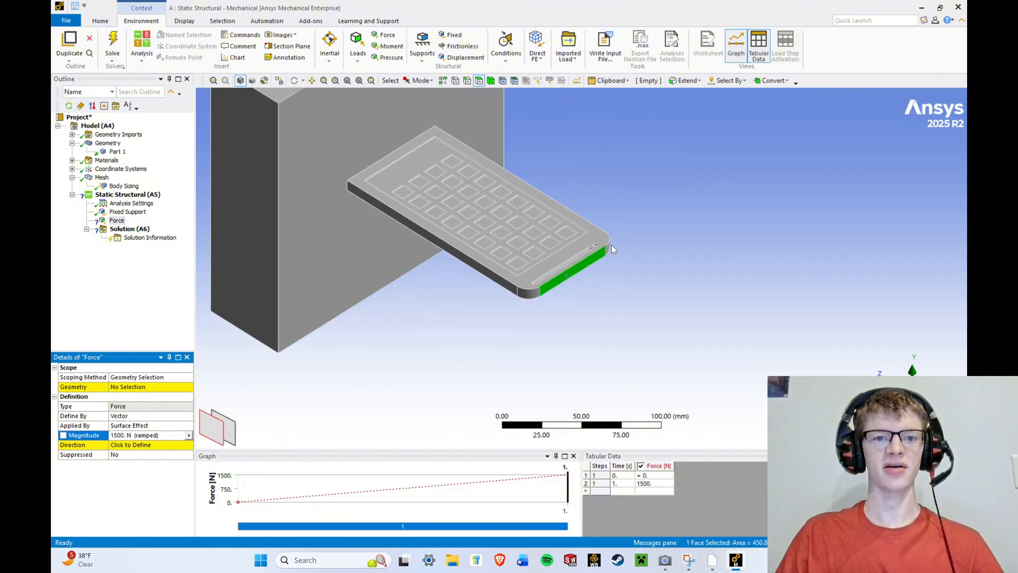
scroll(611, 246, up, 9)
scroll(344, 338, down, 3)
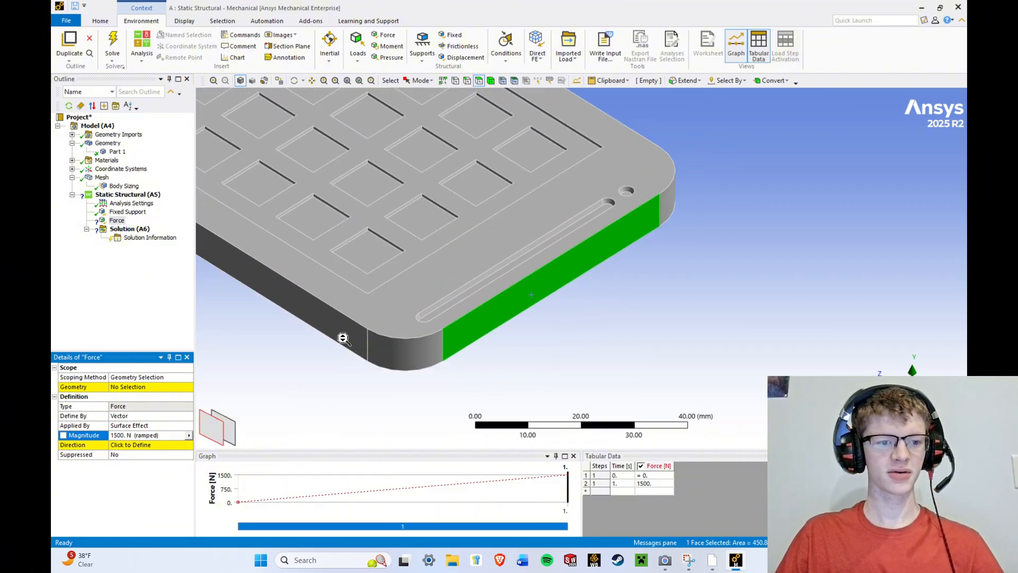
click(143, 388)
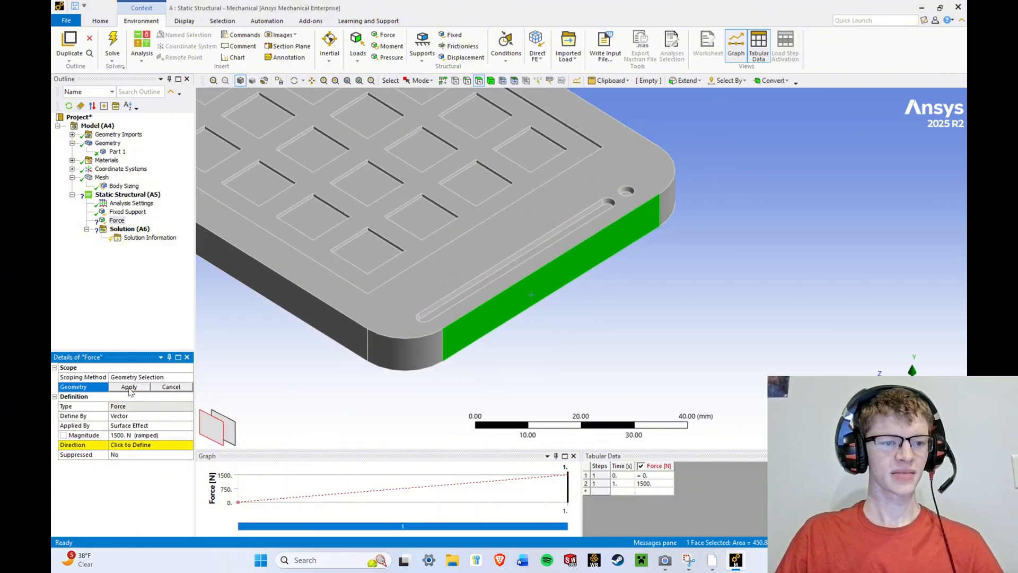
click(548, 291)
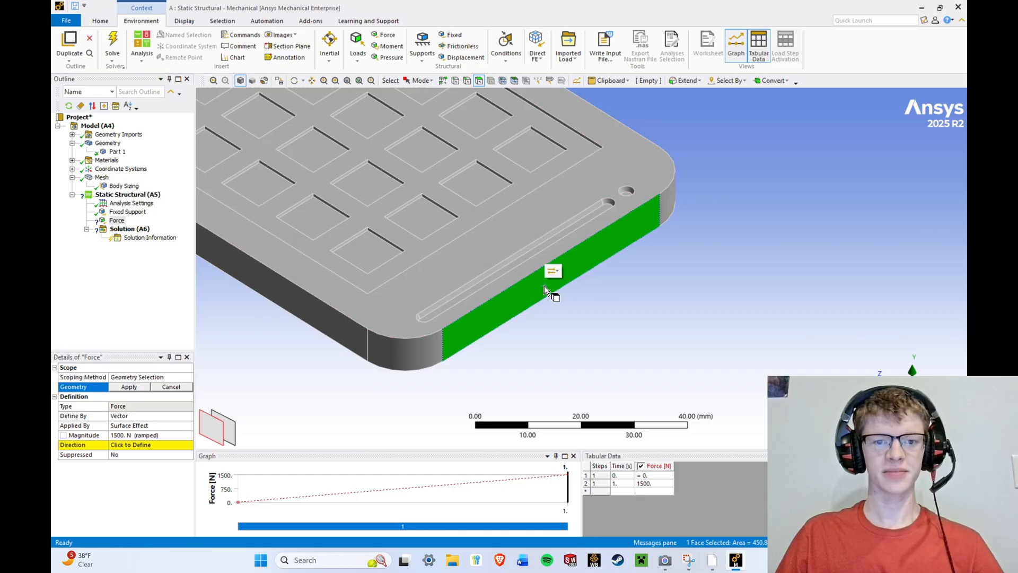
click(129, 387)
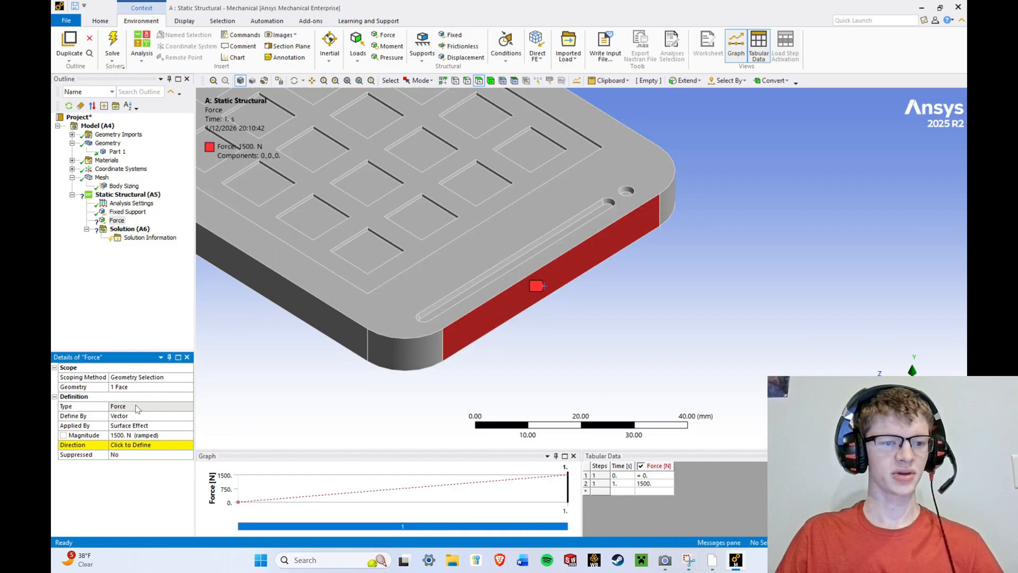
Define the force direction as vertically downward using the short vertical edge at the corner of the loaded end face.
click(127, 445)
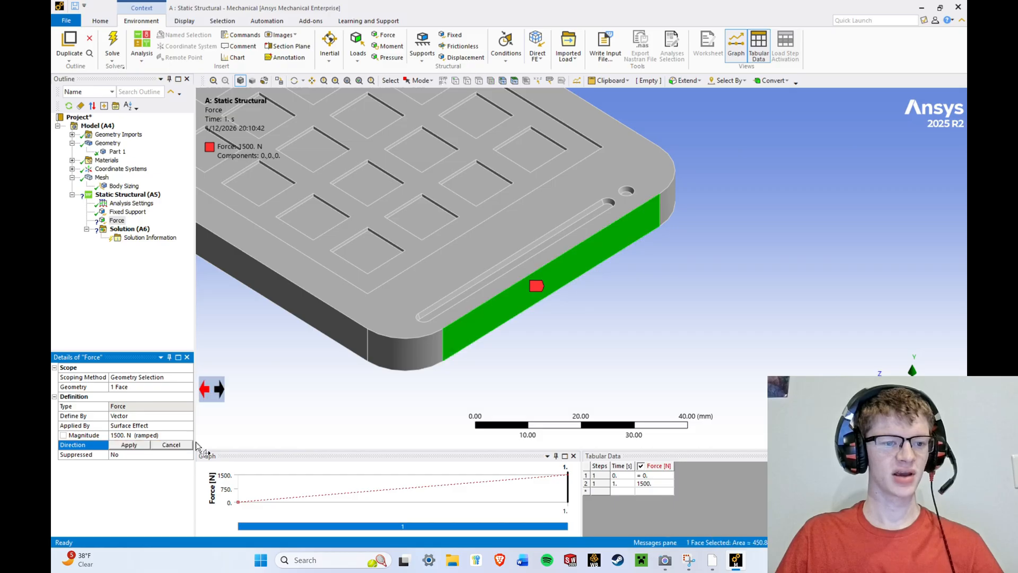
click(443, 342)
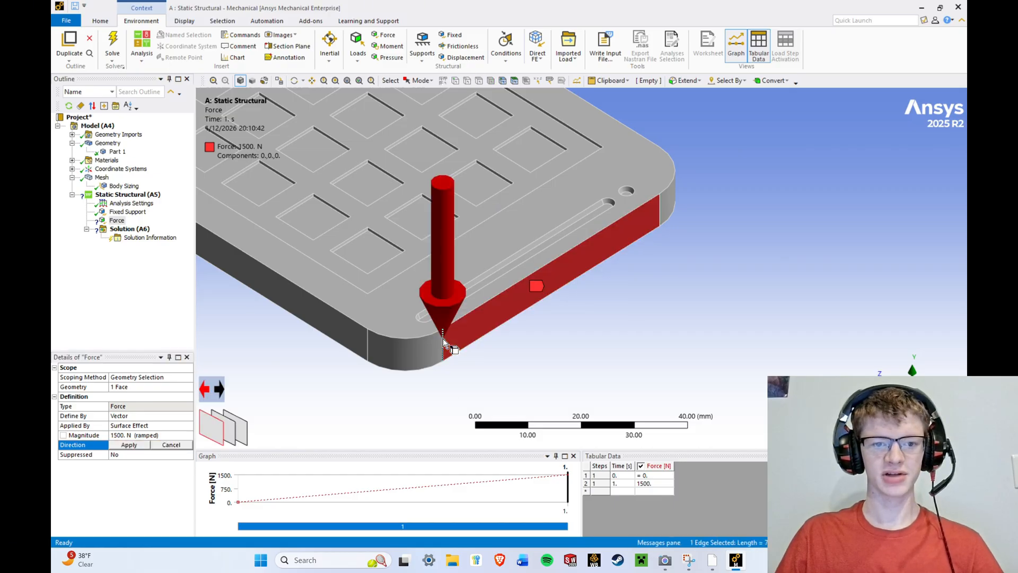
click(129, 444)
scroll(386, 353, down, 5)
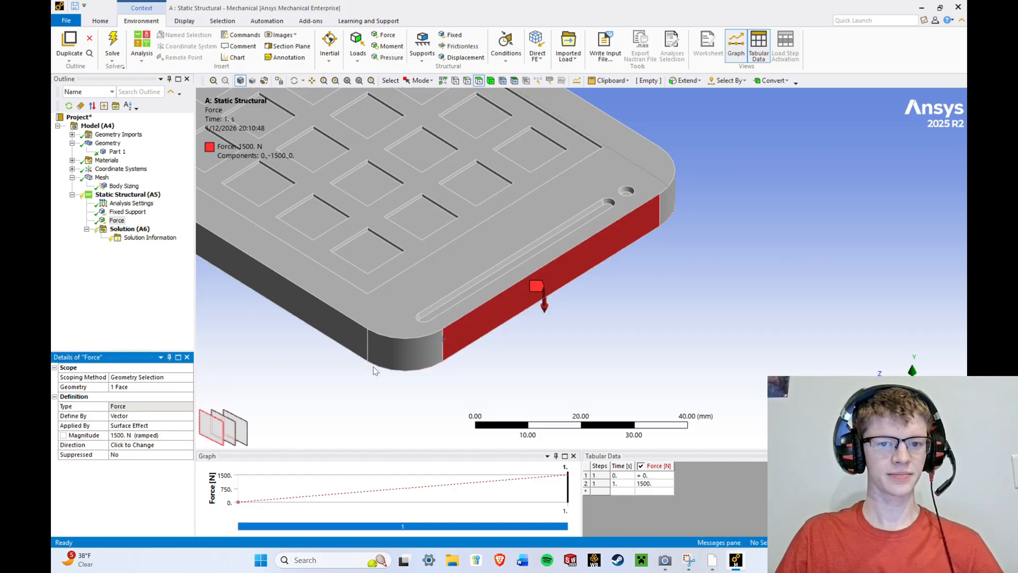
scroll(386, 352, down, 4)
ctrl+middle_drag(497, 340, 527, 386)
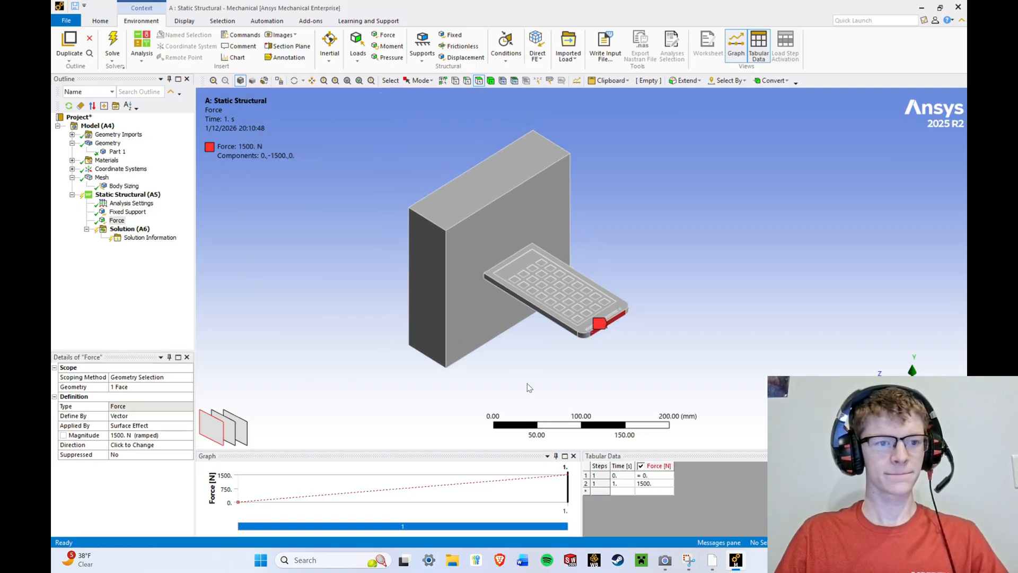
scroll(520, 382, up, 3)
Add Total Deformation and Equivalent (von-Mises) Stress results for all bodies to the solution.
click(127, 228)
right_click(118, 232)
mouse_move(159, 237)
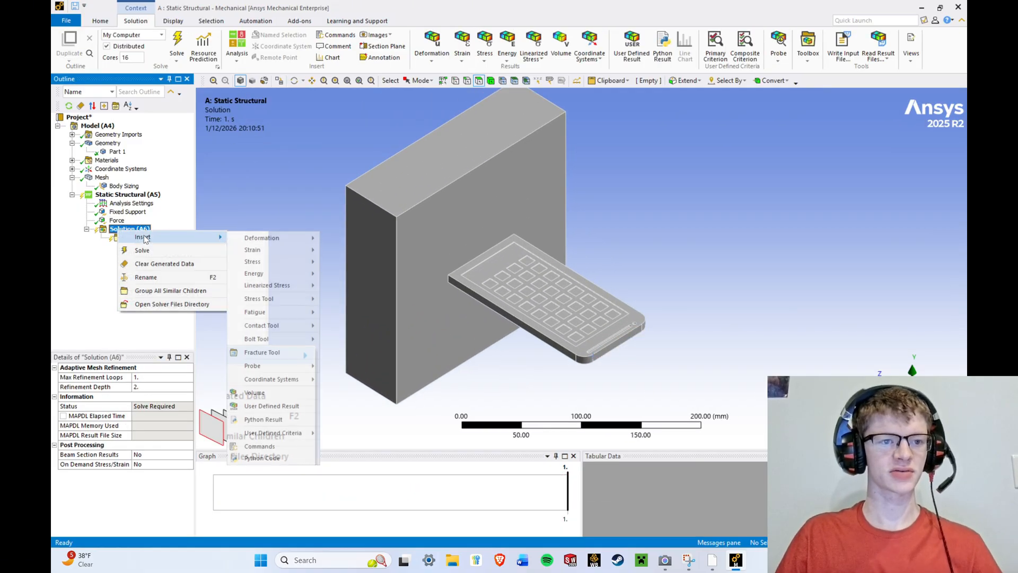
mouse_move(265, 239)
click(343, 239)
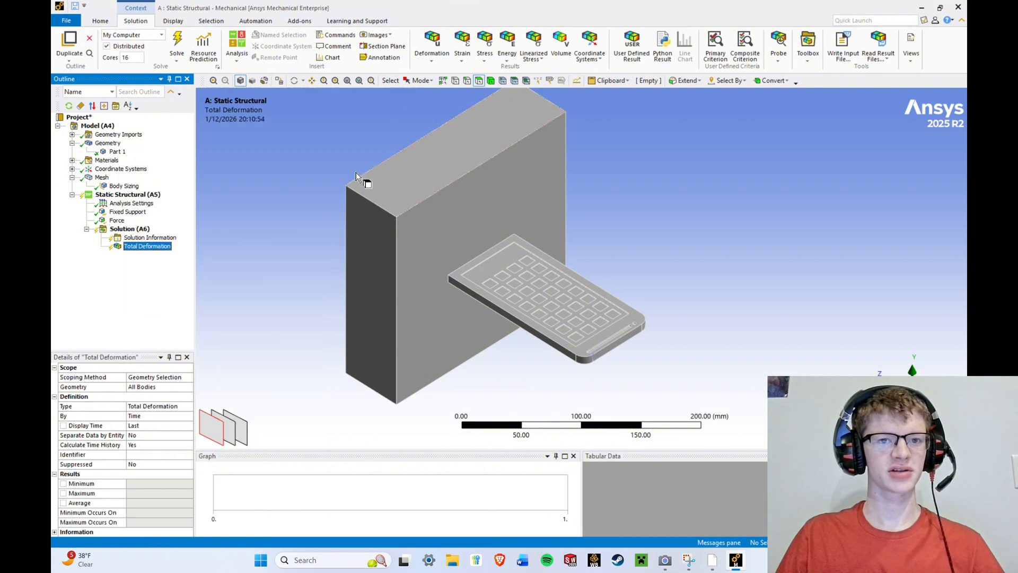
click(483, 53)
click(514, 70)
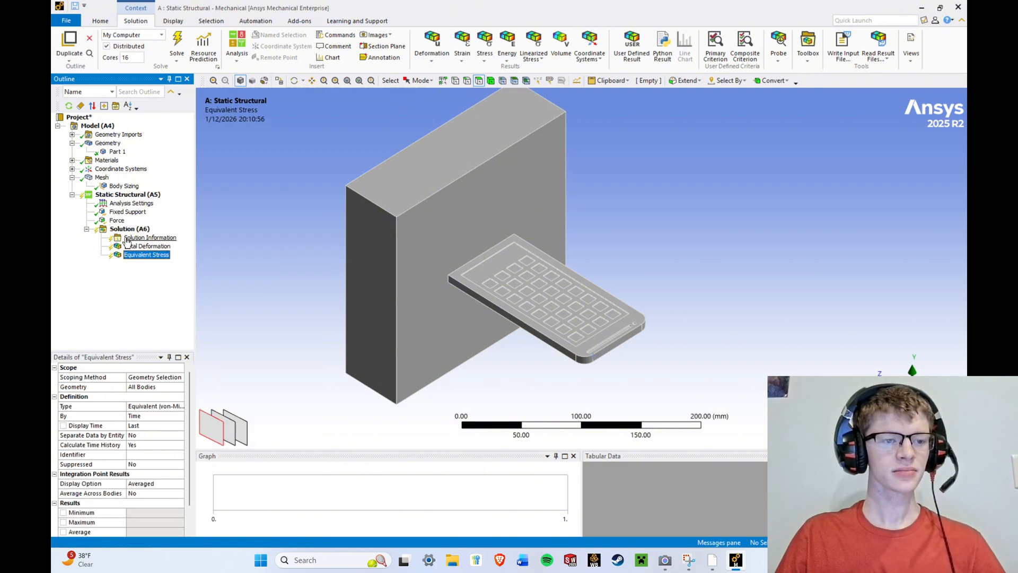
Review the loads, materials, part assignment and body sizing, and solve the static structural analysis.
click(114, 195)
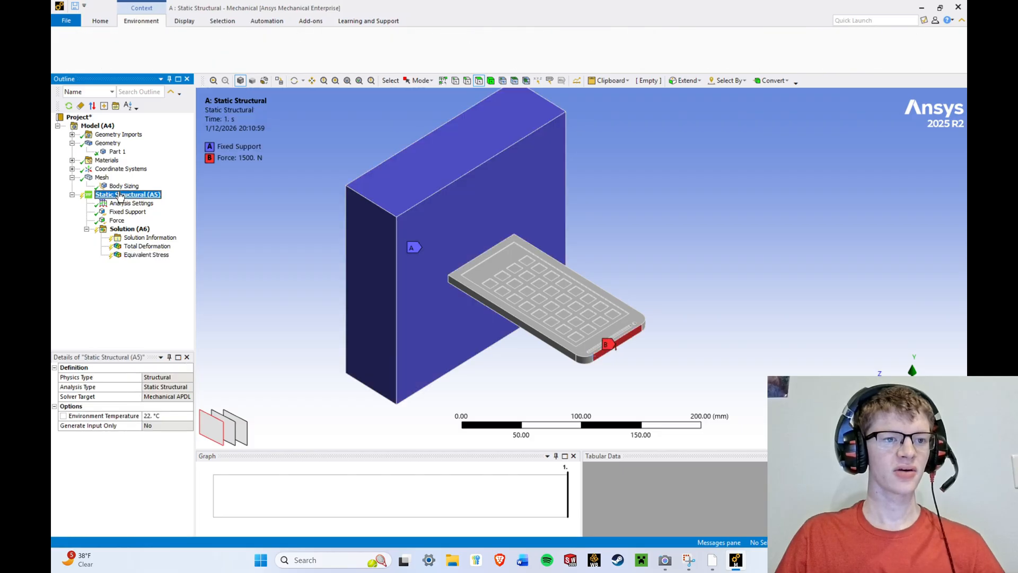
click(104, 161)
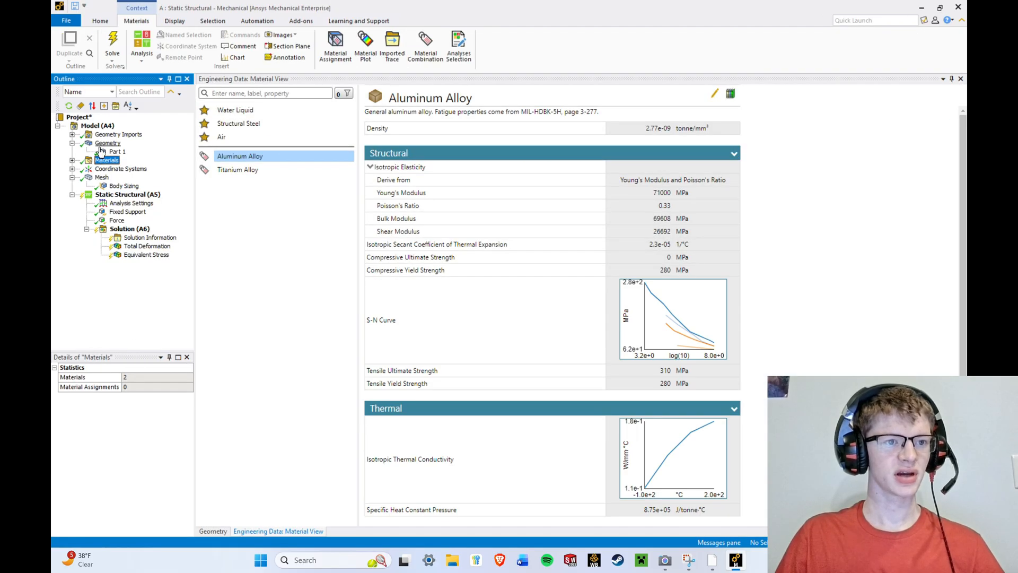
click(102, 151)
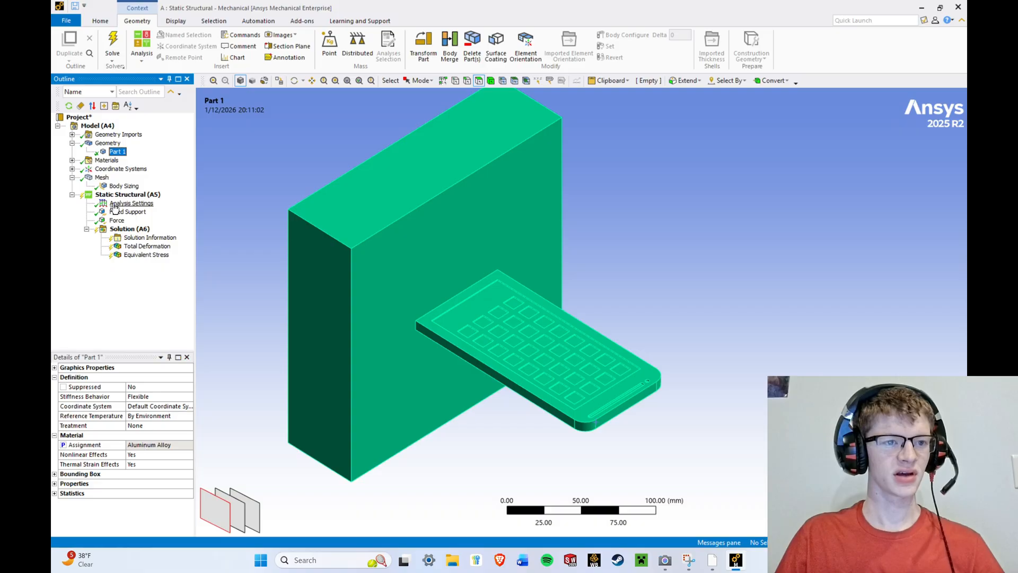
click(124, 186)
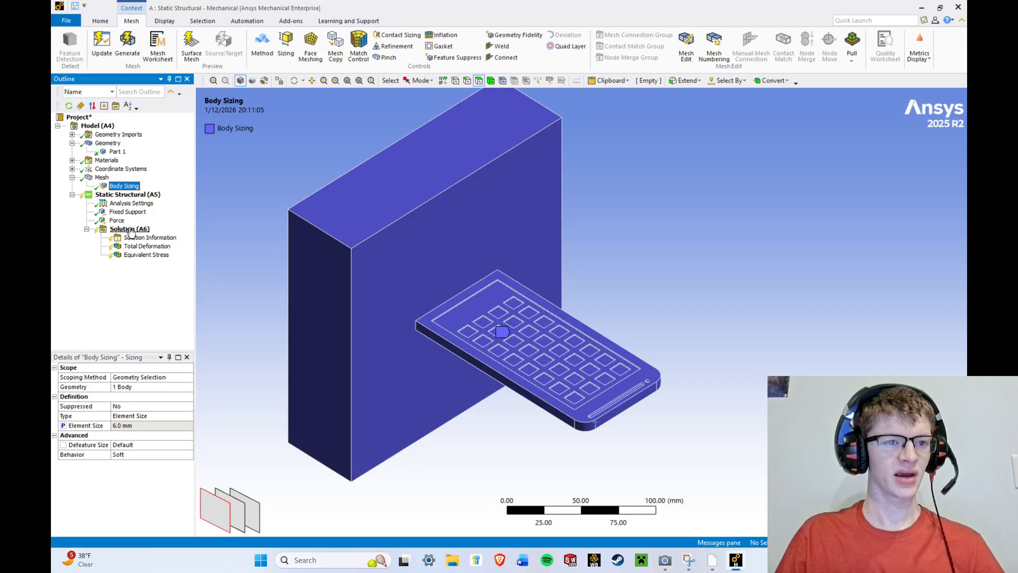
click(129, 229)
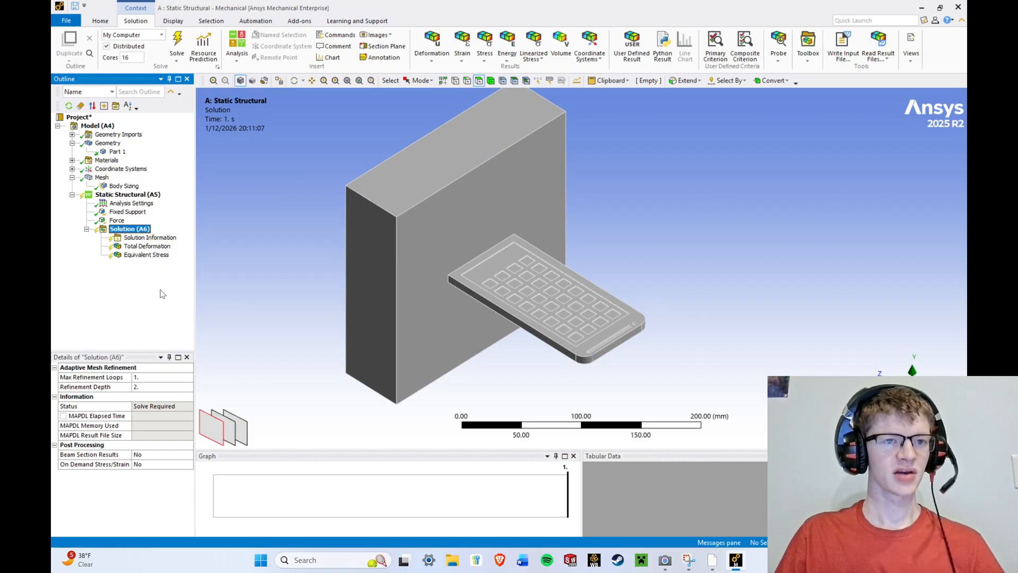
click(182, 42)
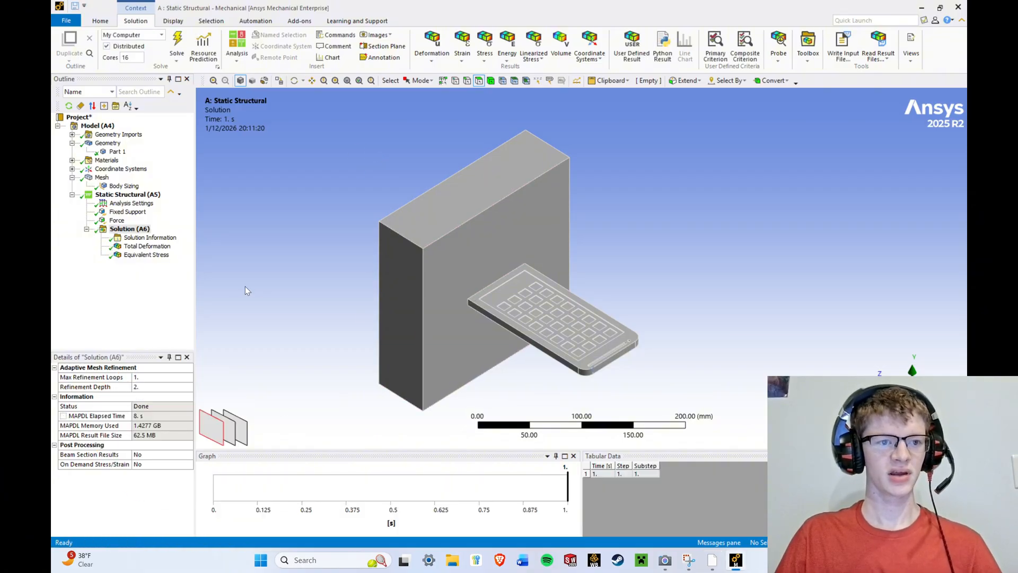
Display the total deformation result and inspect the bent smartphone from the side.
click(147, 245)
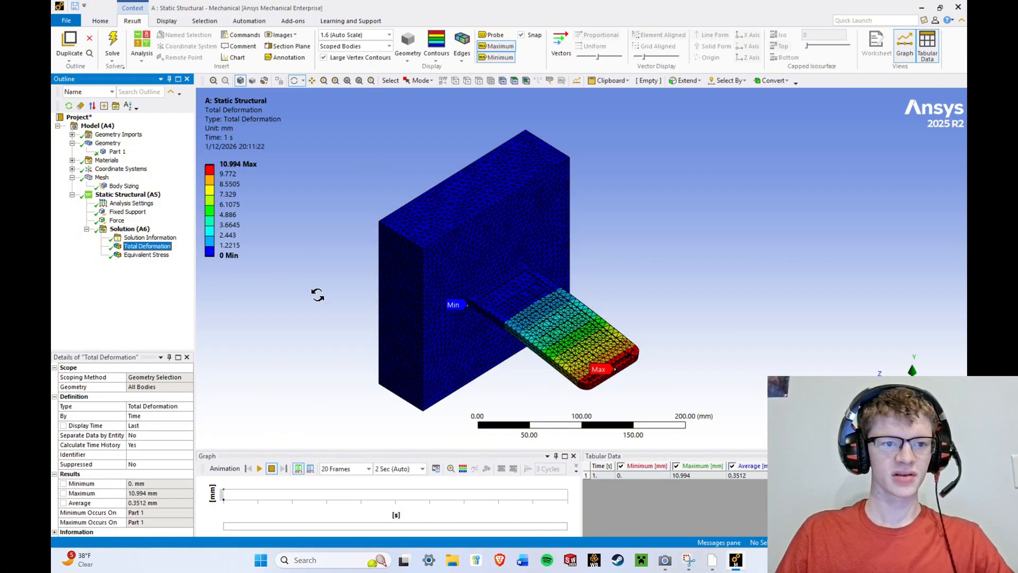
scroll(493, 326, up, 5)
ctrl+middle_drag(548, 330, 671, 228)
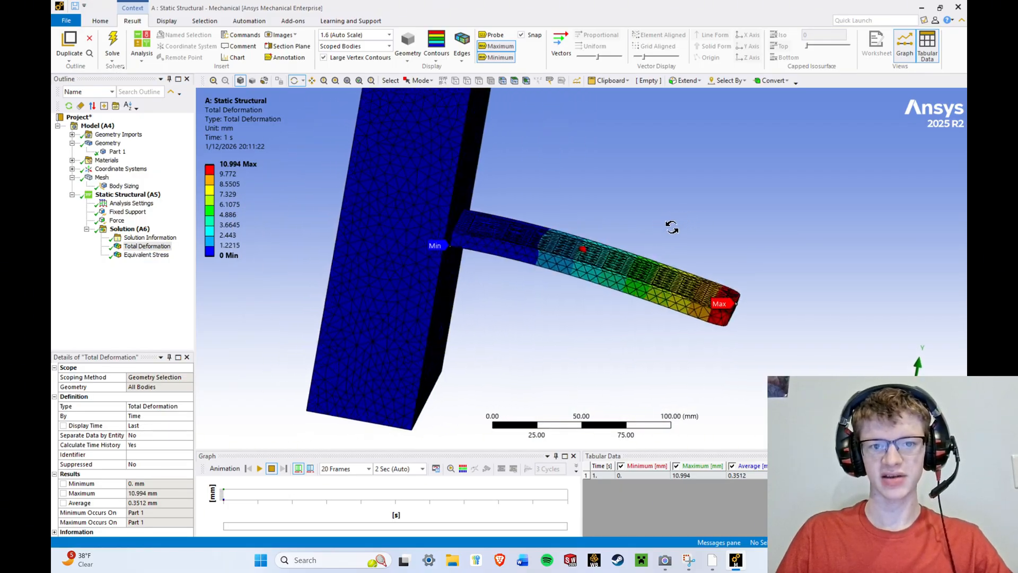
scroll(671, 232, up, 4)
Display the equivalent stress result and make its legend semi-transparent.
click(159, 259)
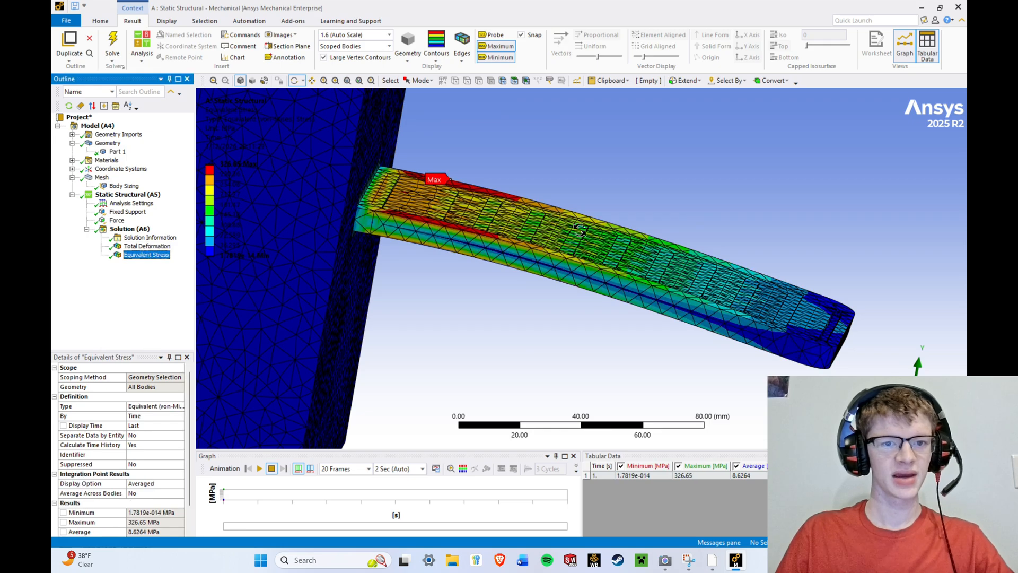
middle_drag(620, 184, 549, 208)
right_click(215, 112)
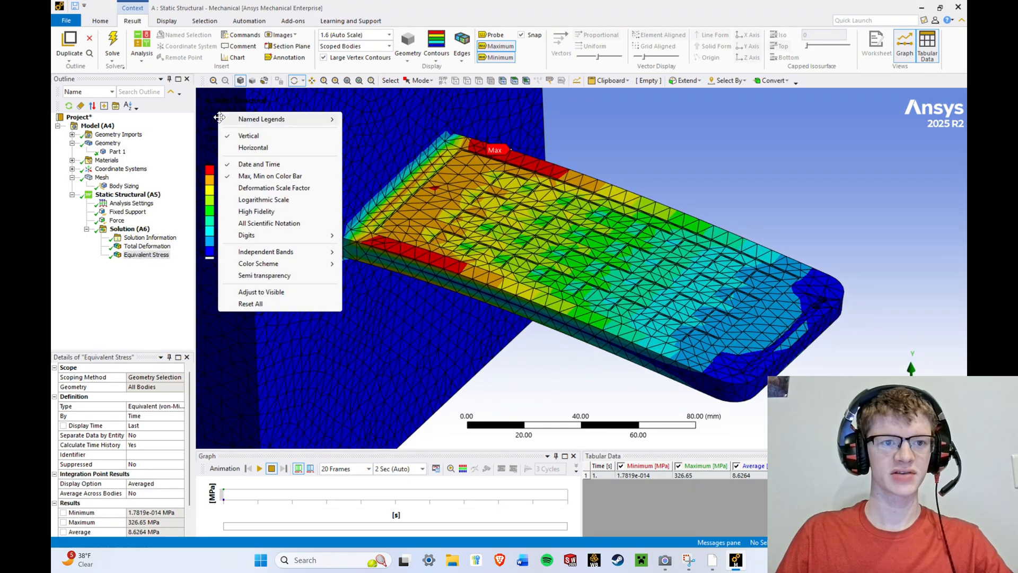
click(275, 276)
Examine the maximum equivalent stress region along the smartphone's edge near the fixed block.
middle_drag(614, 149, 595, 130)
scroll(478, 218, up, 5)
scroll(438, 203, up, 4)
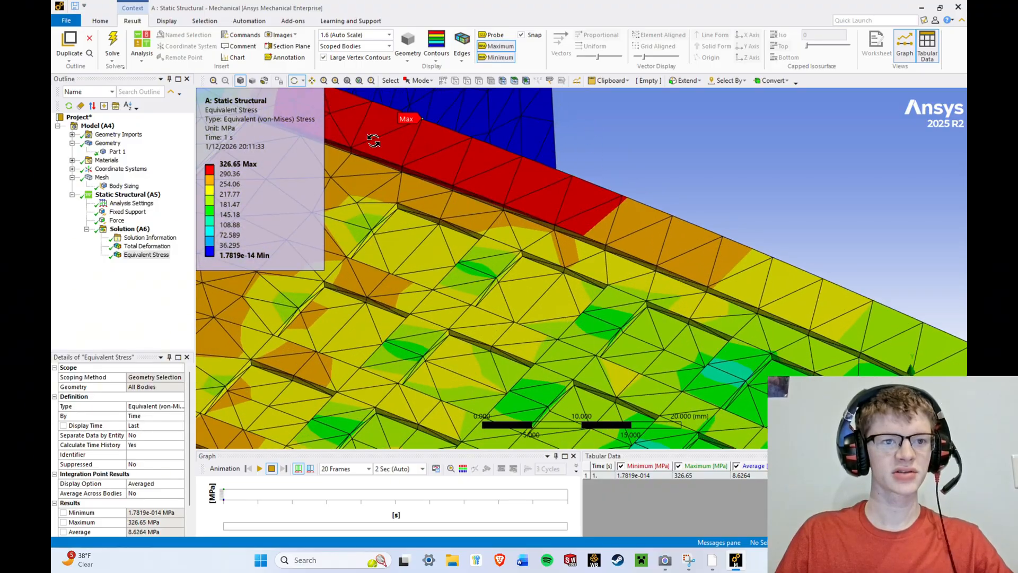
ctrl+middle_drag(373, 141, 531, 250)
scroll(532, 249, up, 1)
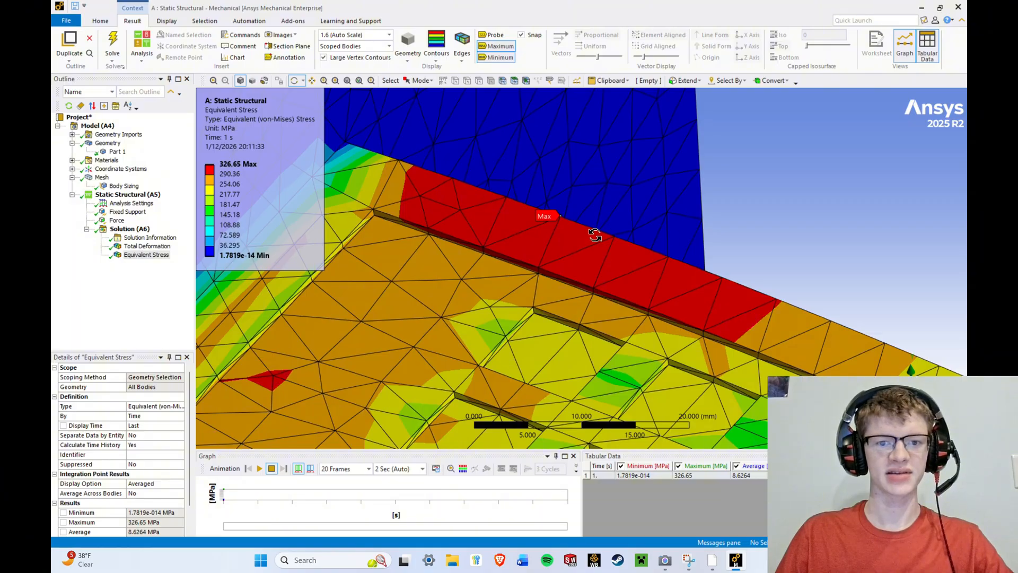
scroll(594, 235, down, 8)
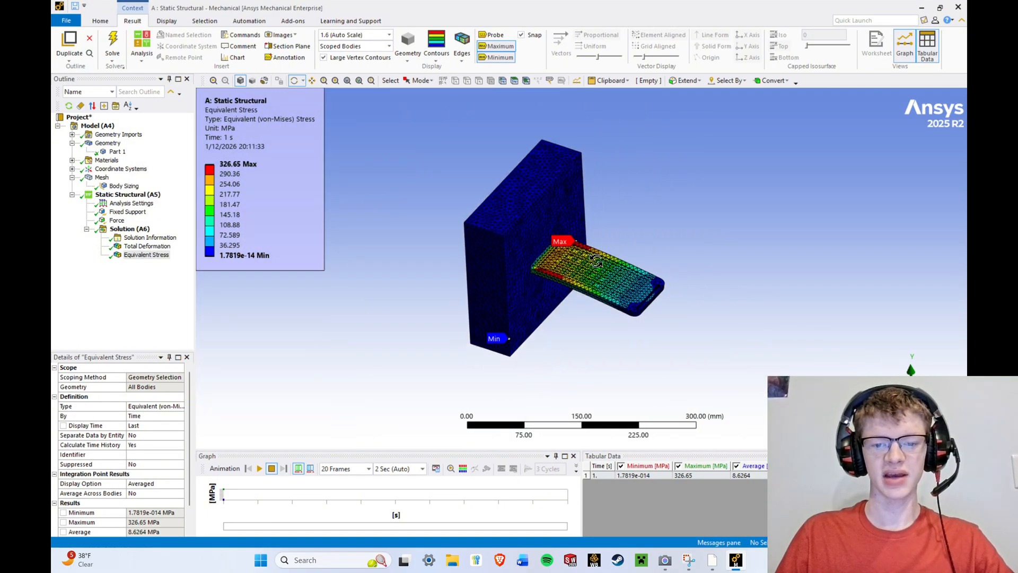
Switch to Workbench, open the Engineering Data, and set Aluminum Alloy's tensile ultimate strength unit to MPa.
click(712, 560)
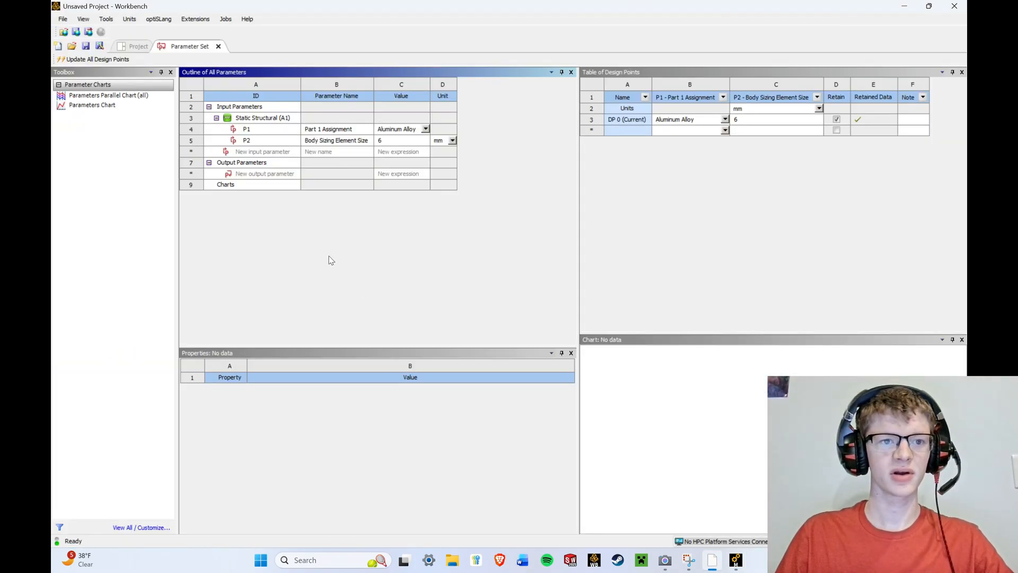
click(133, 48)
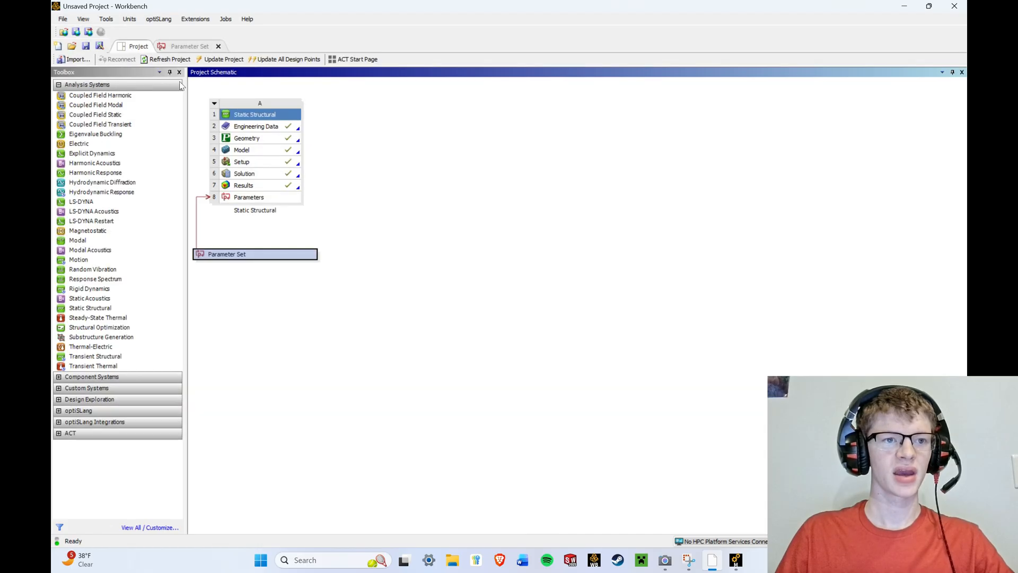
double_click(256, 127)
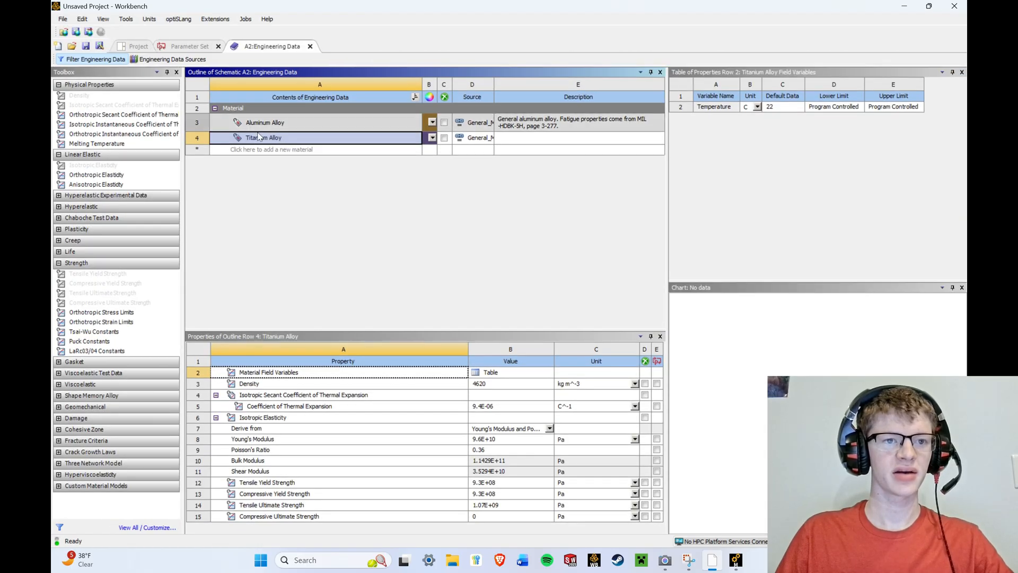
click(261, 122)
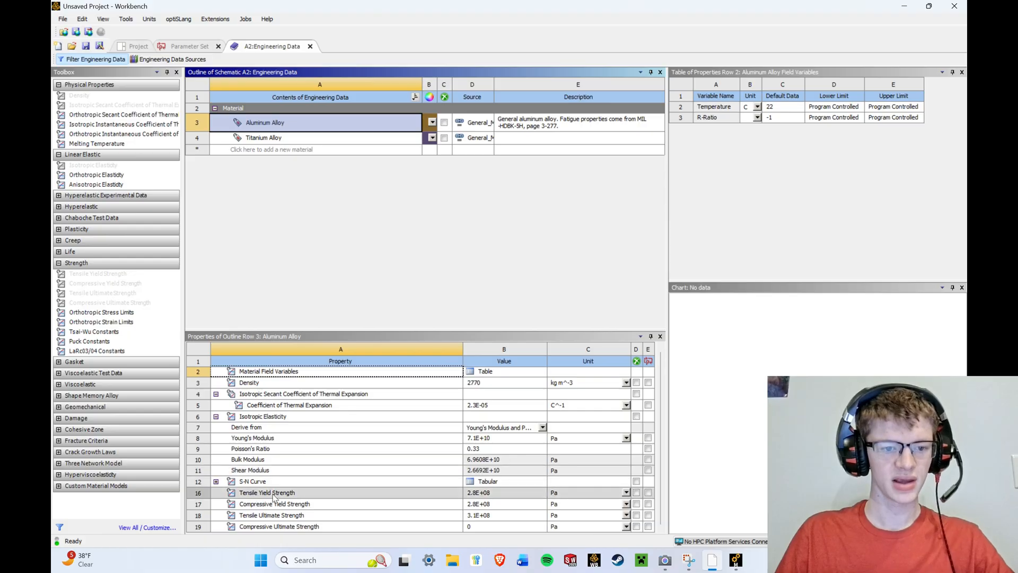
click(627, 516)
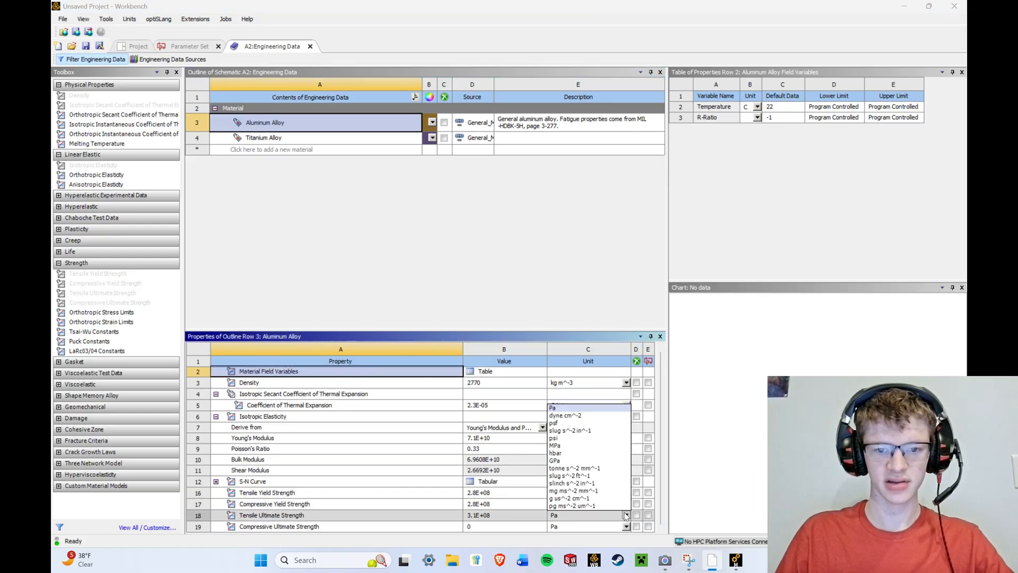
click(593, 447)
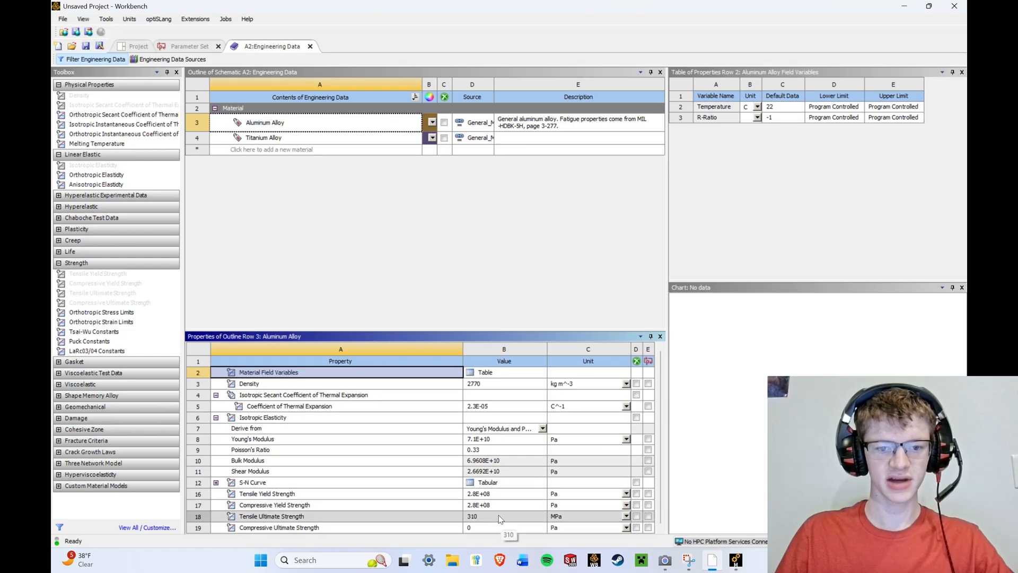
Return to Mechanical and inspect the peak equivalent stress area close up and in the whole assembly.
click(736, 560)
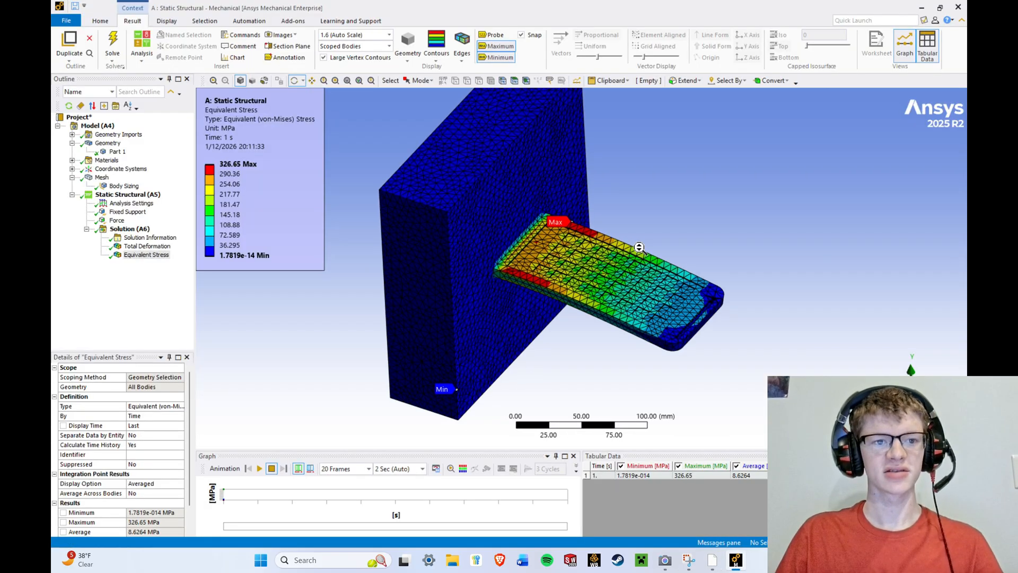
scroll(639, 248, up, 10)
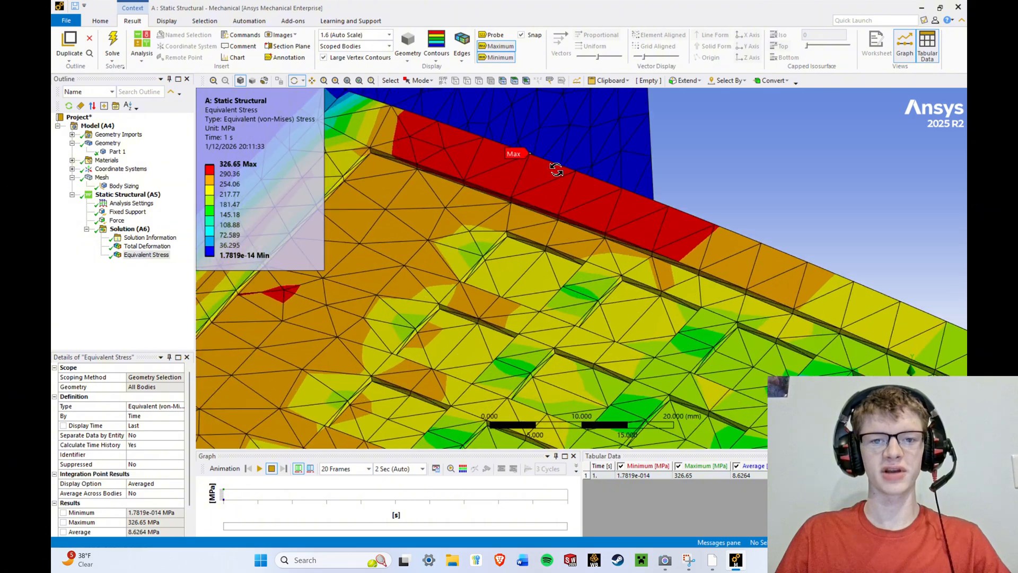
scroll(609, 266, up, 5)
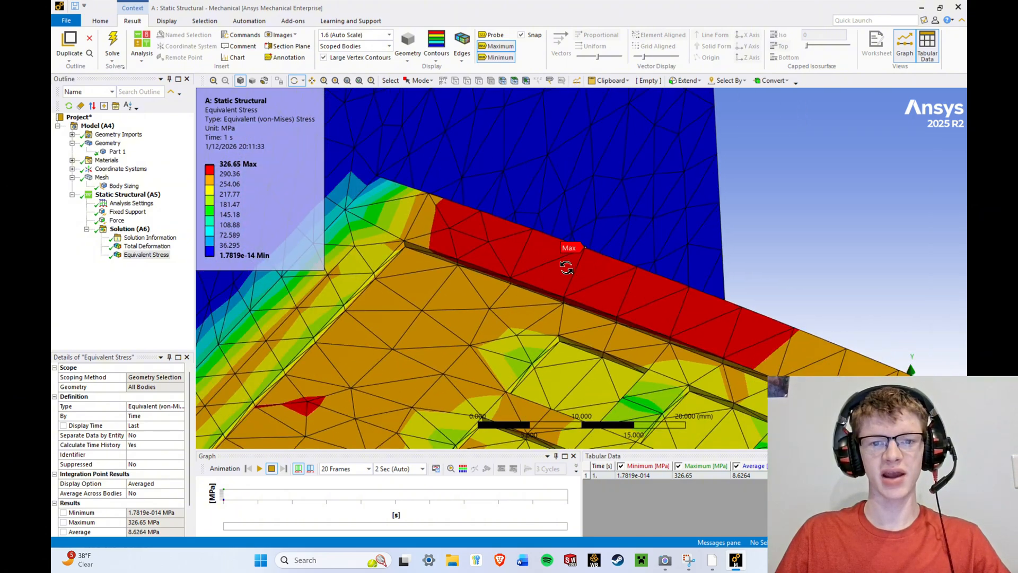
scroll(567, 268, down, 15)
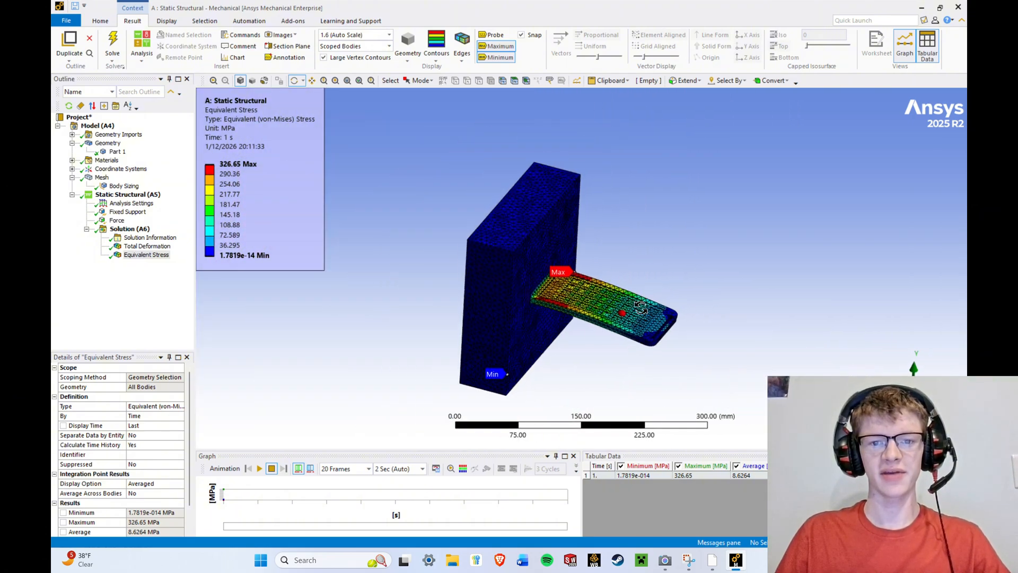
Examine the equivalent stress distribution across the smartphone from an angled view, both close up and with the whole block.
drag(640, 308, 620, 278)
scroll(616, 277, up, 3)
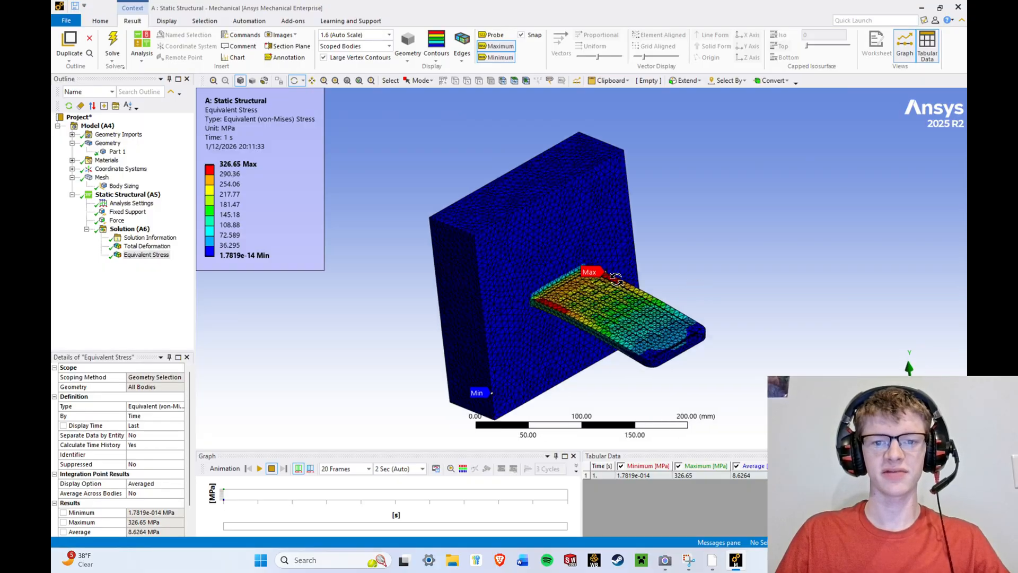
scroll(616, 278, up, 5)
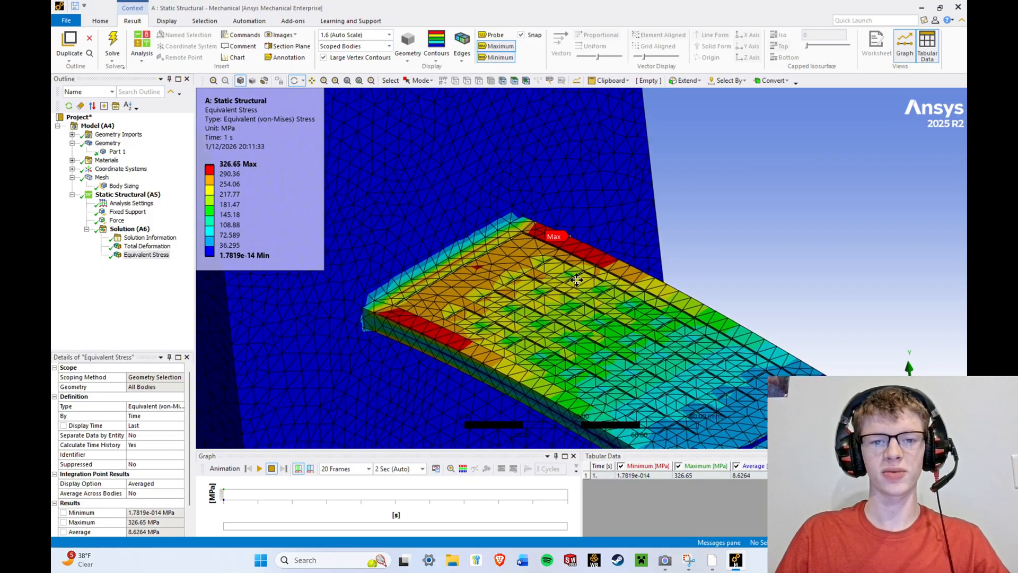
ctrl+middle_drag(576, 280, 583, 269)
scroll(581, 268, up, 3)
scroll(569, 316, down, 4)
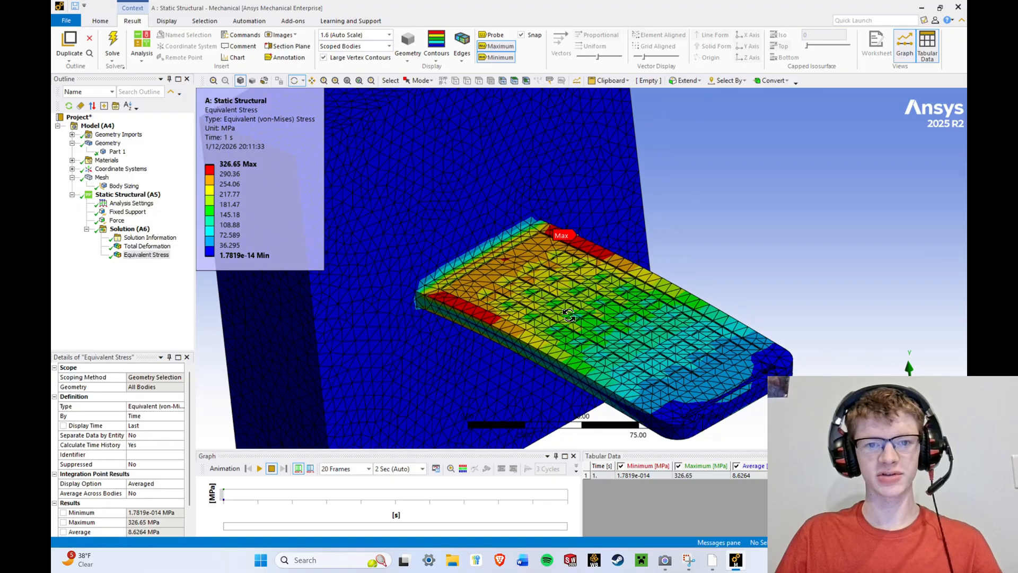
scroll(569, 315, down, 5)
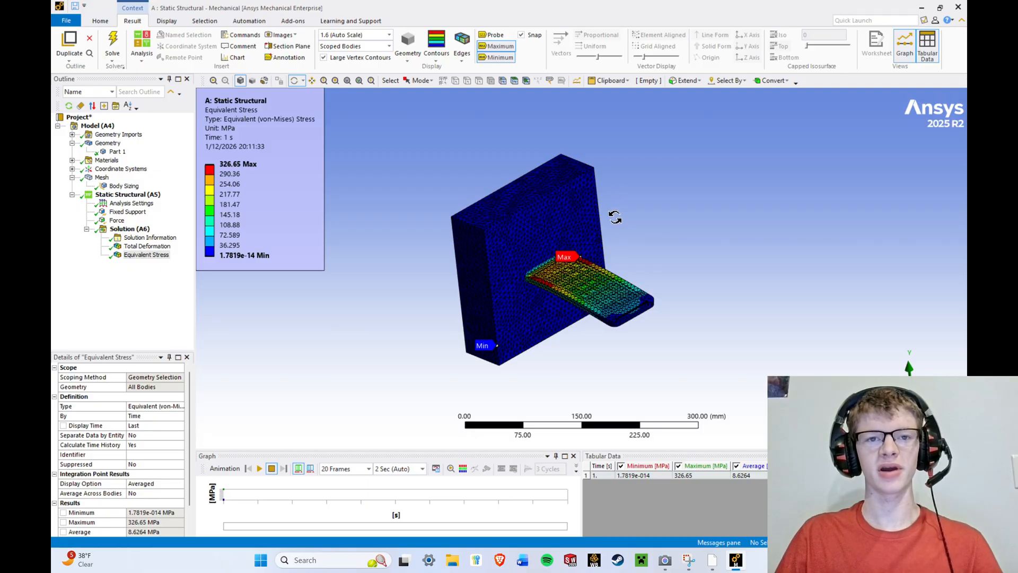
scroll(630, 236, up, 6)
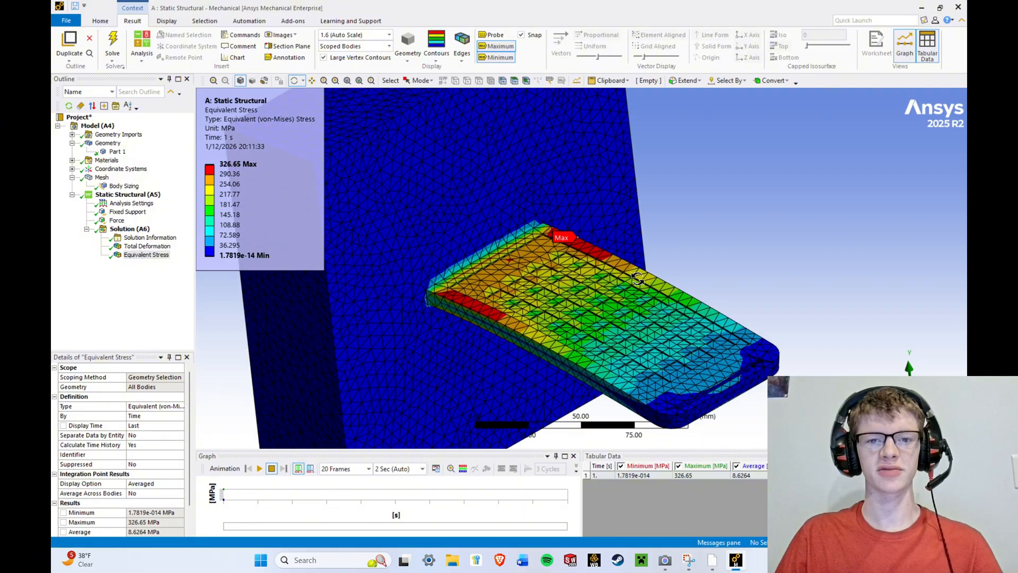
scroll(657, 371, down, 3)
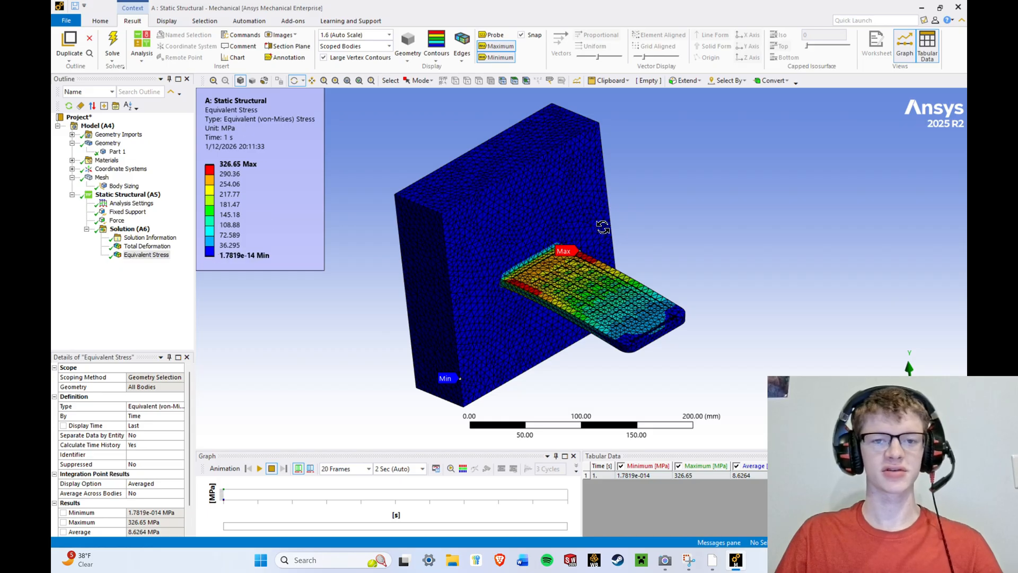
scroll(143, 478, down, 1)
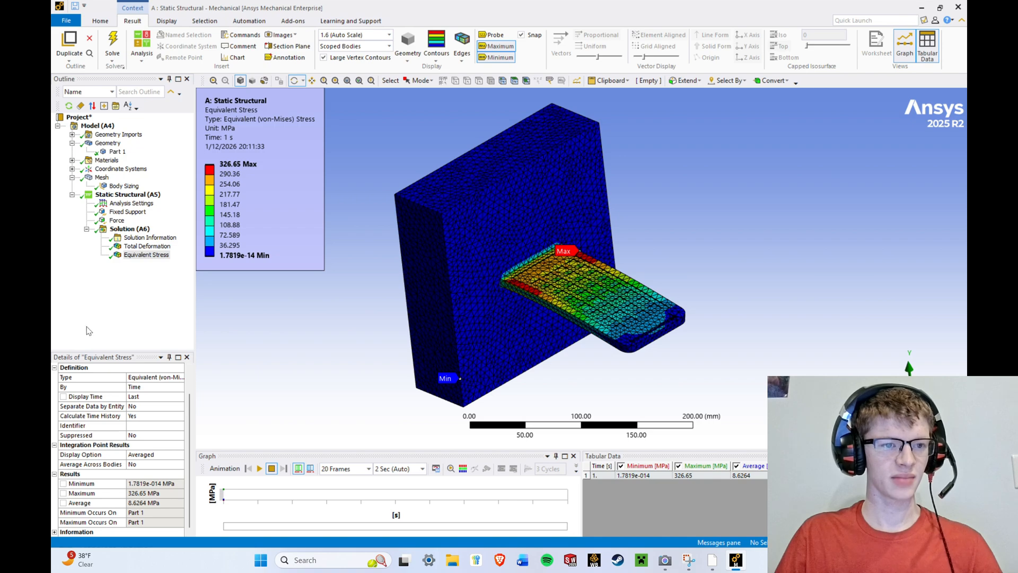
Make the maximum equivalent stress an output parameter and open the Parameter Set in Workbench.
click(63, 494)
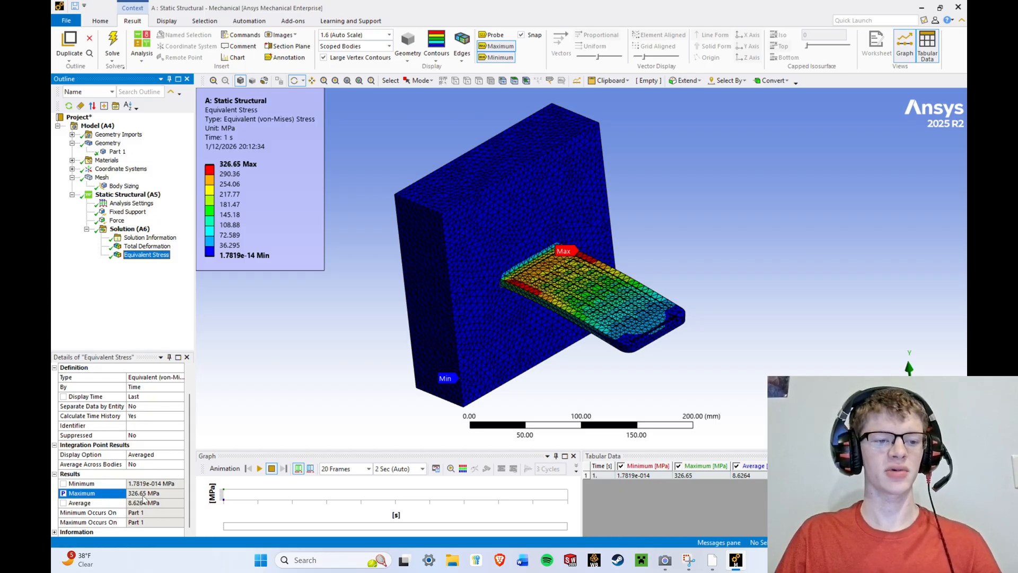
click(712, 560)
click(136, 47)
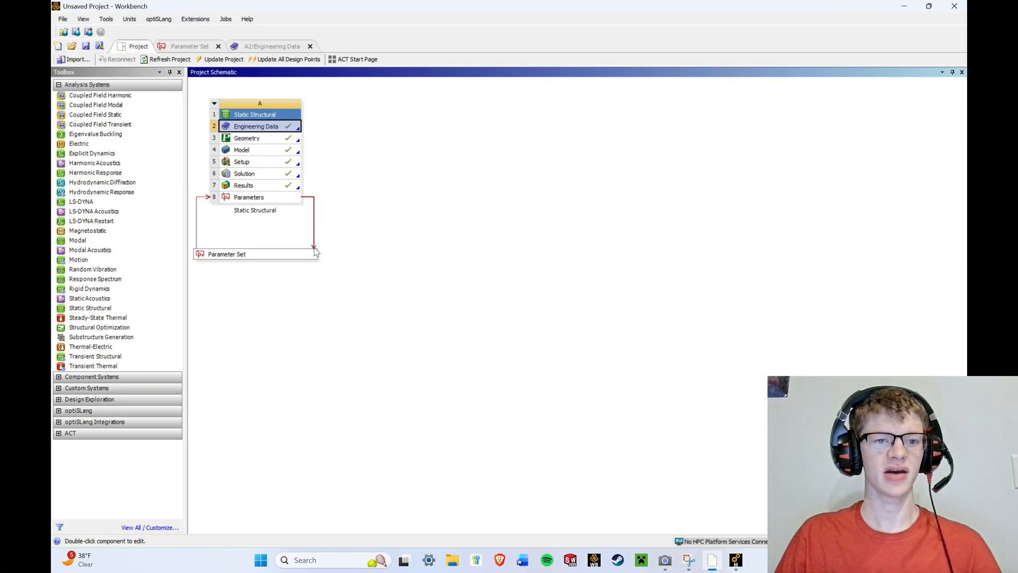
click(190, 47)
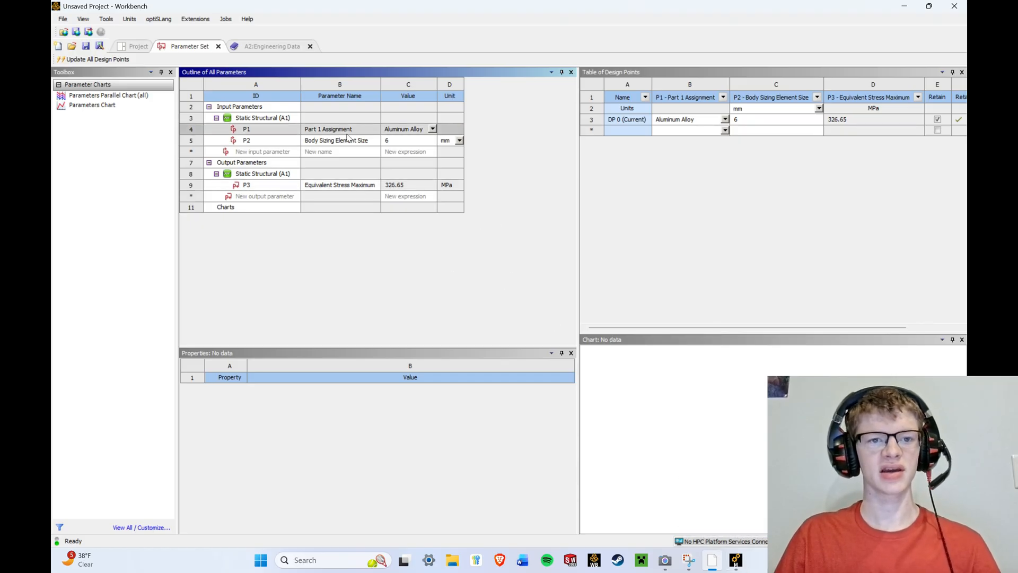
Set the Part 1 Assignment parameter to Titanium Alloy and update all design points, allowing open editors to close.
click(431, 130)
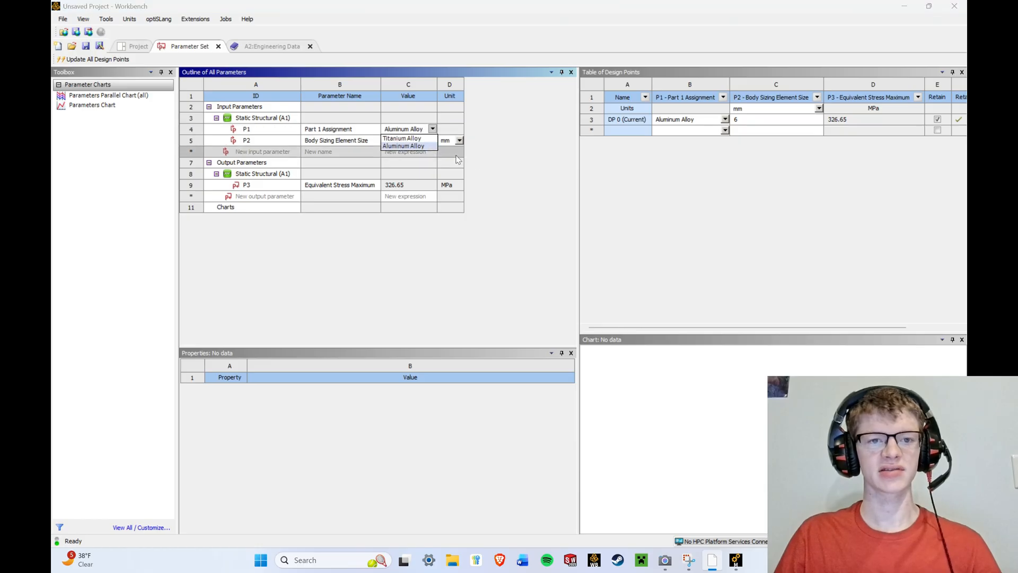
click(423, 139)
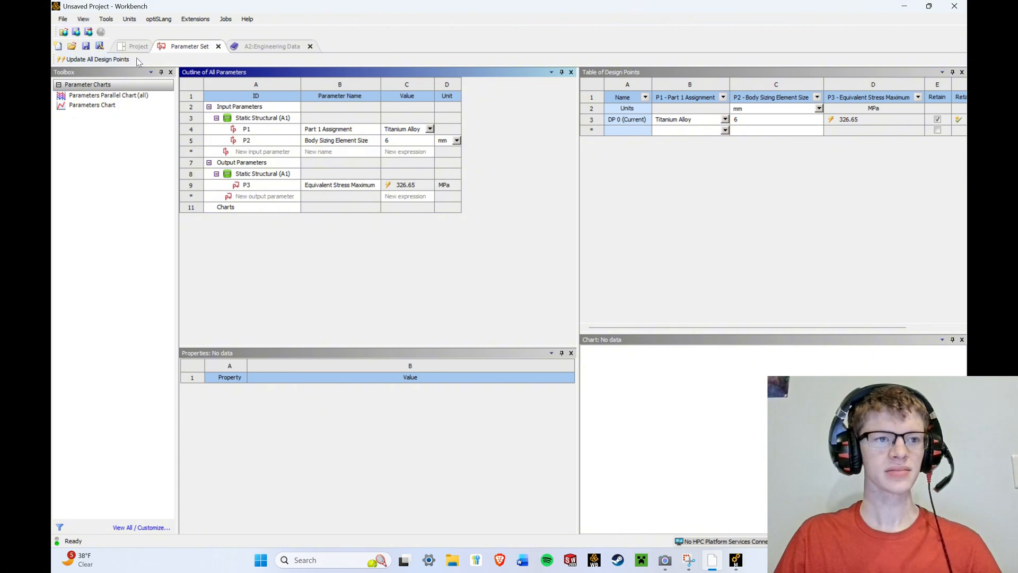
click(101, 59)
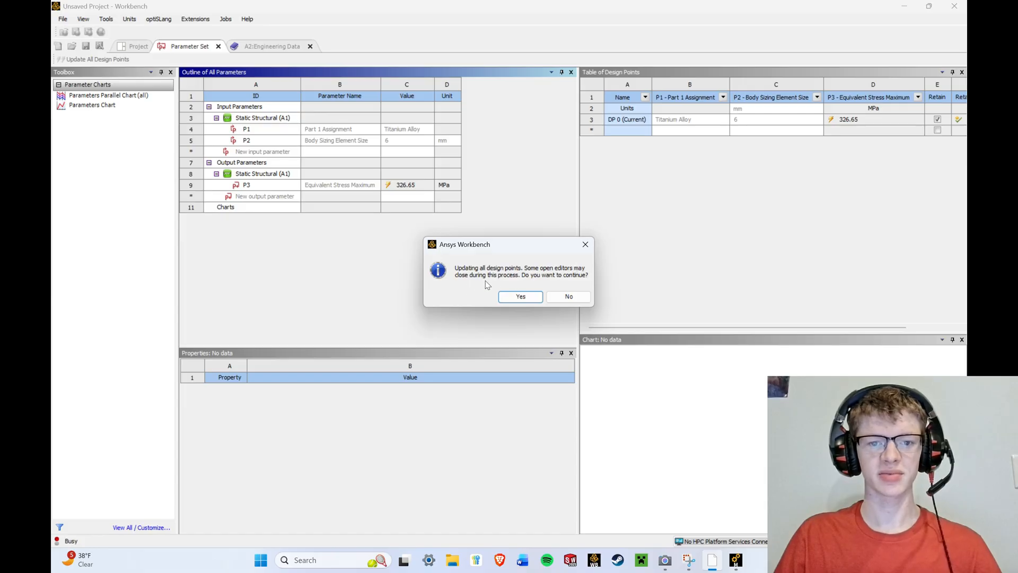
mouse_move(736, 558)
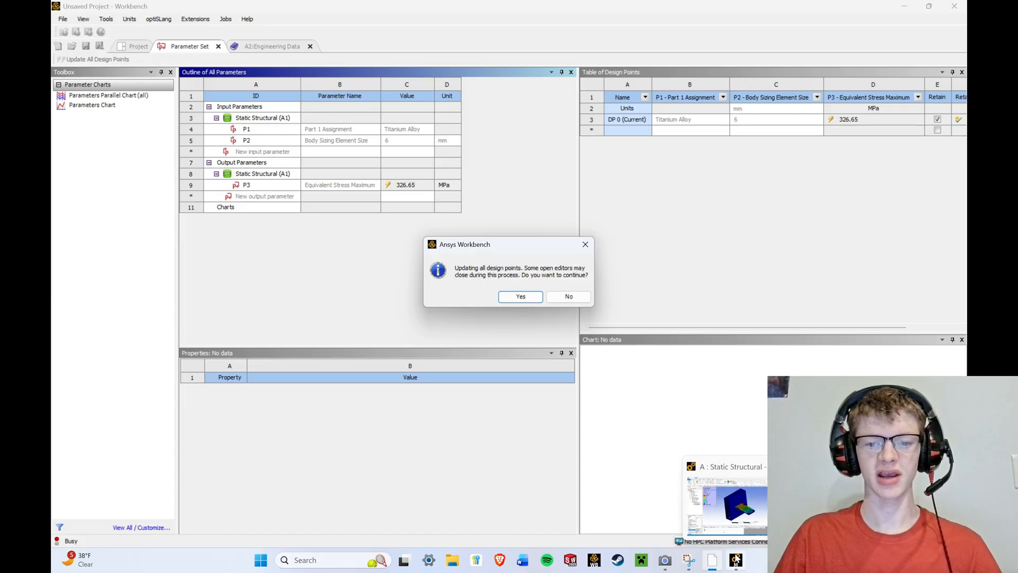
click(520, 297)
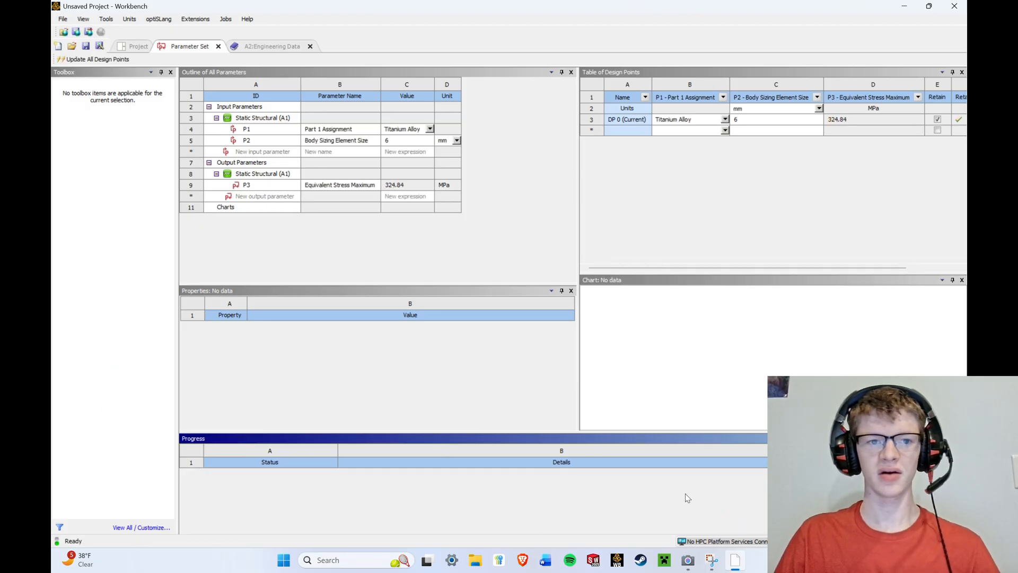
click(348, 260)
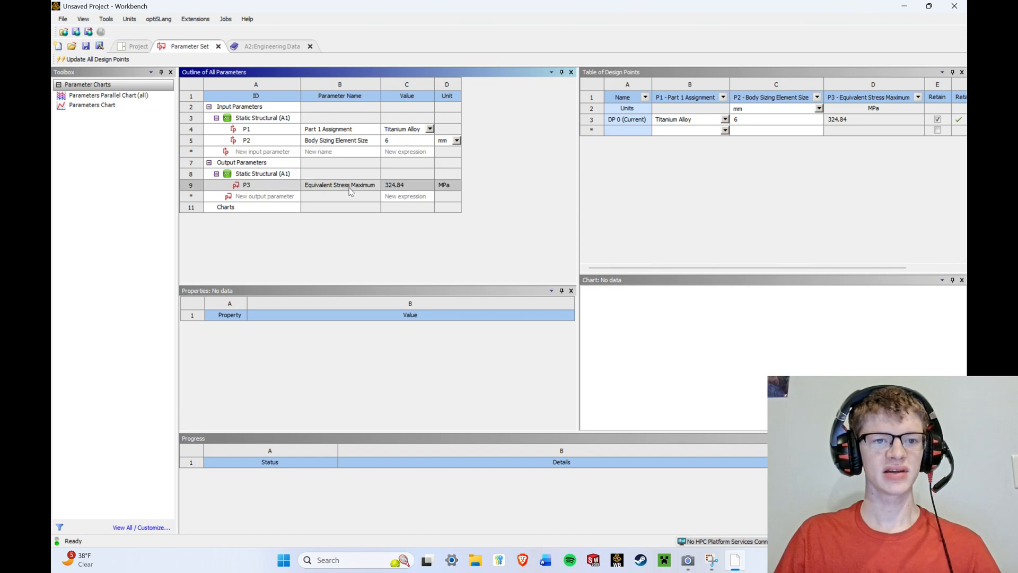
drag(393, 186, 405, 190)
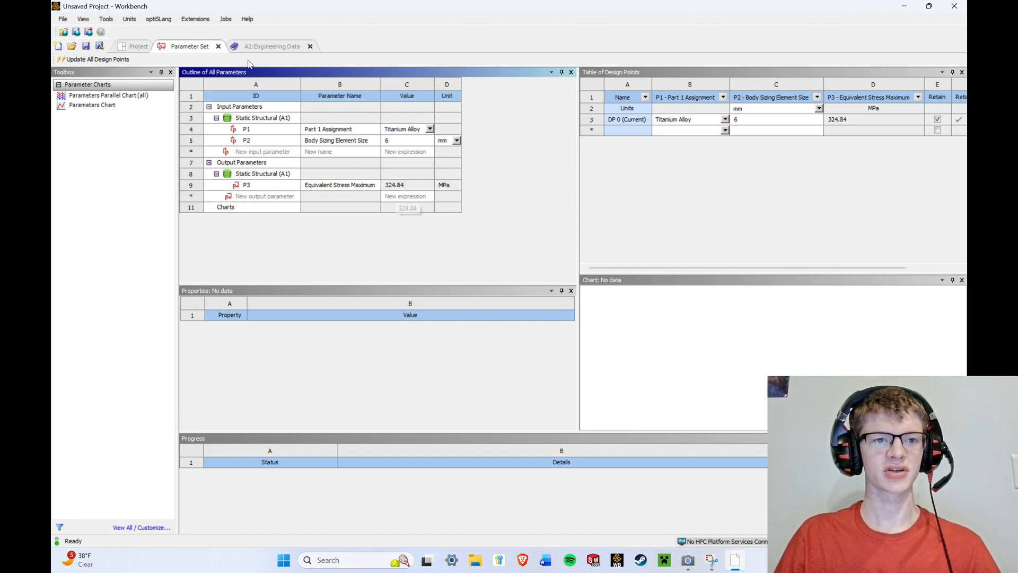
In the Engineering Data, set Titanium Alloy's tensile and compressive yield strength units to MPa.
click(272, 46)
click(282, 139)
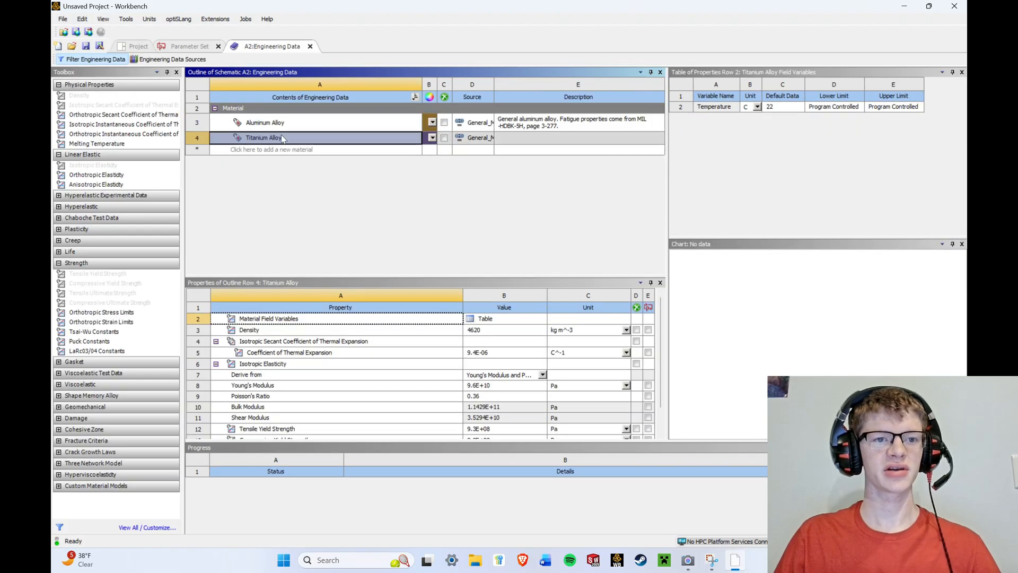
scroll(506, 433, down, 1)
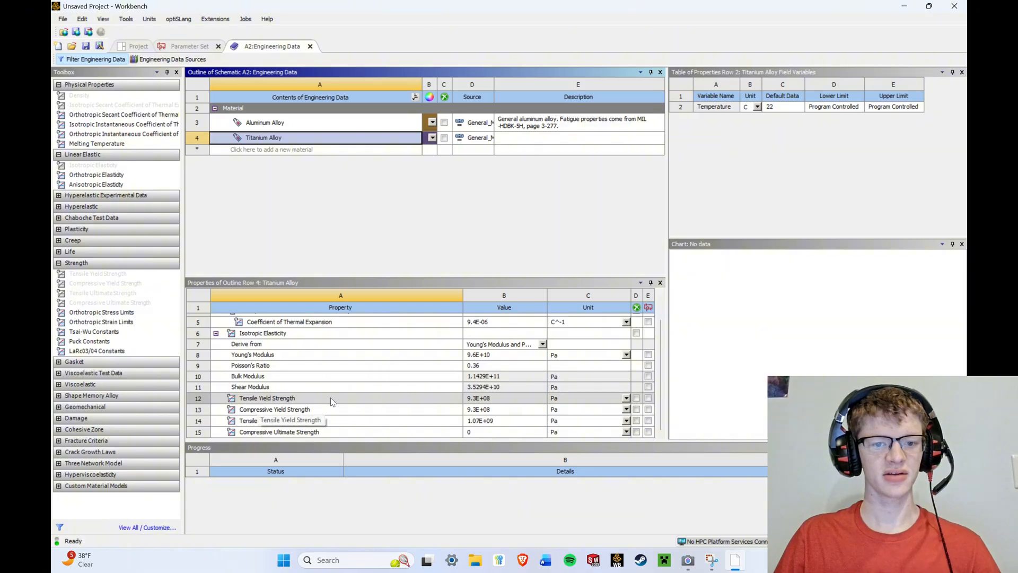
click(626, 397)
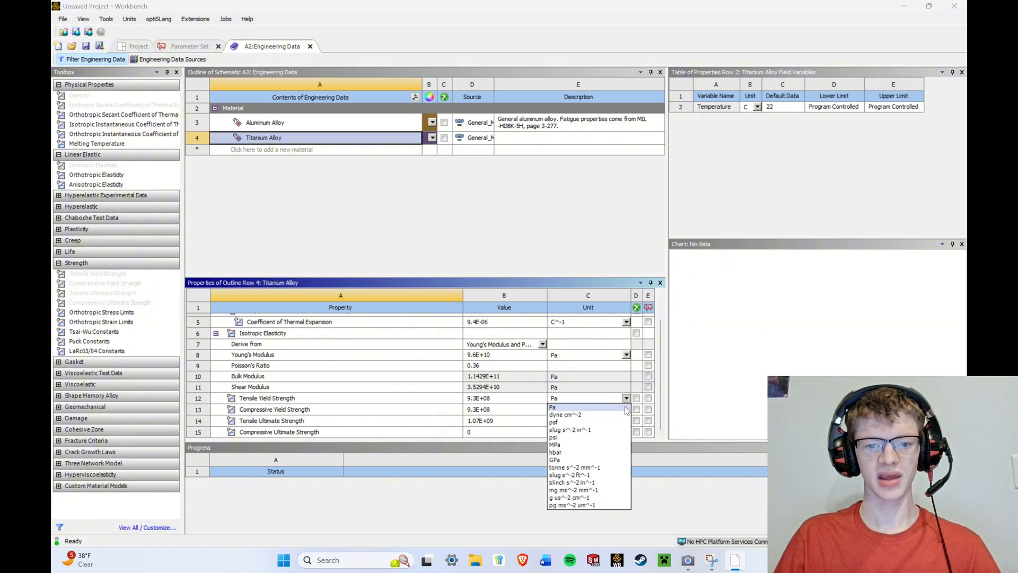
click(609, 446)
scroll(612, 425, down, 1)
click(626, 409)
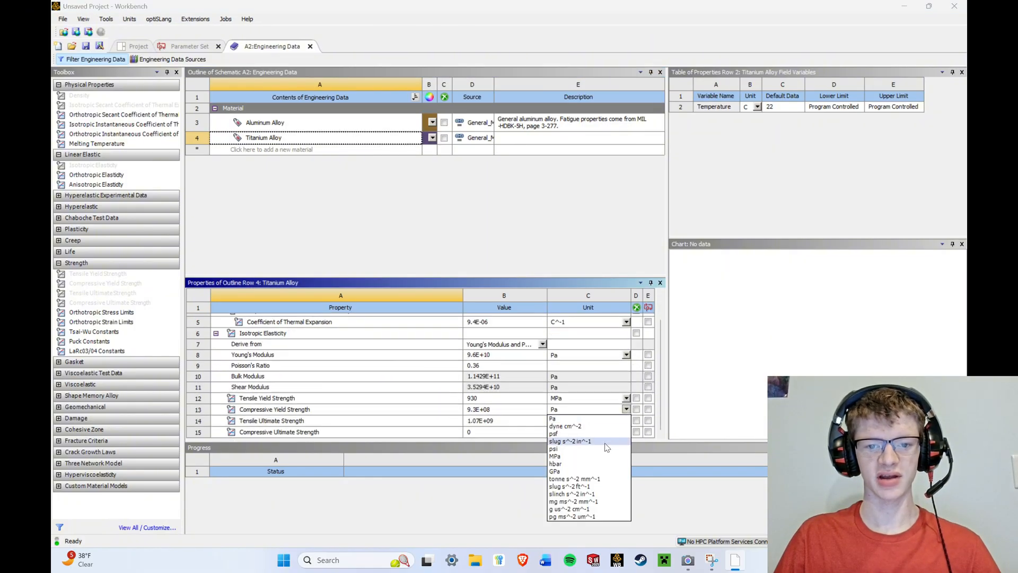
click(583, 458)
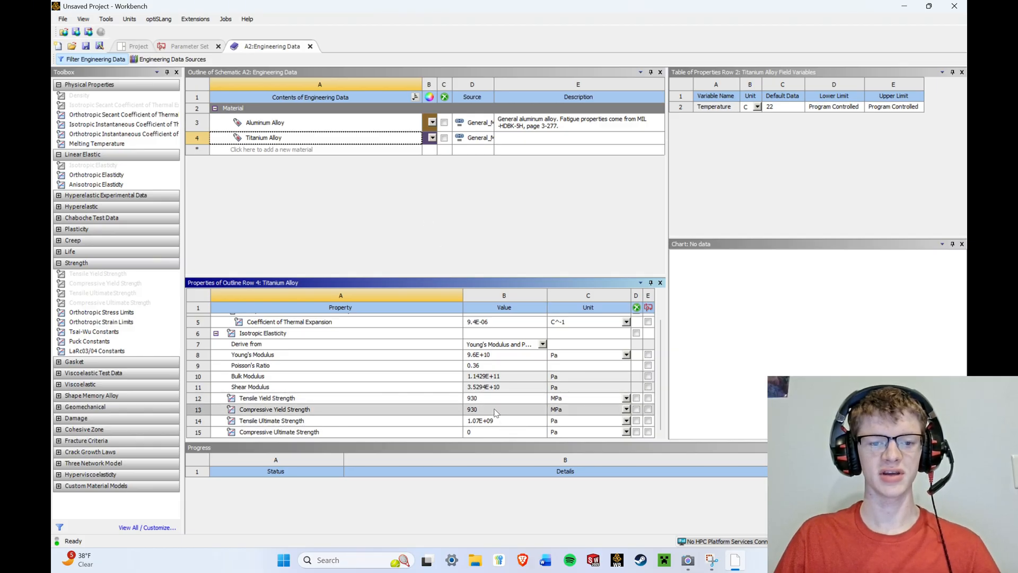
Return to the Parameter Set, set the Body Sizing Element Size to 3 mm, and update all design points.
click(241, 141)
click(180, 47)
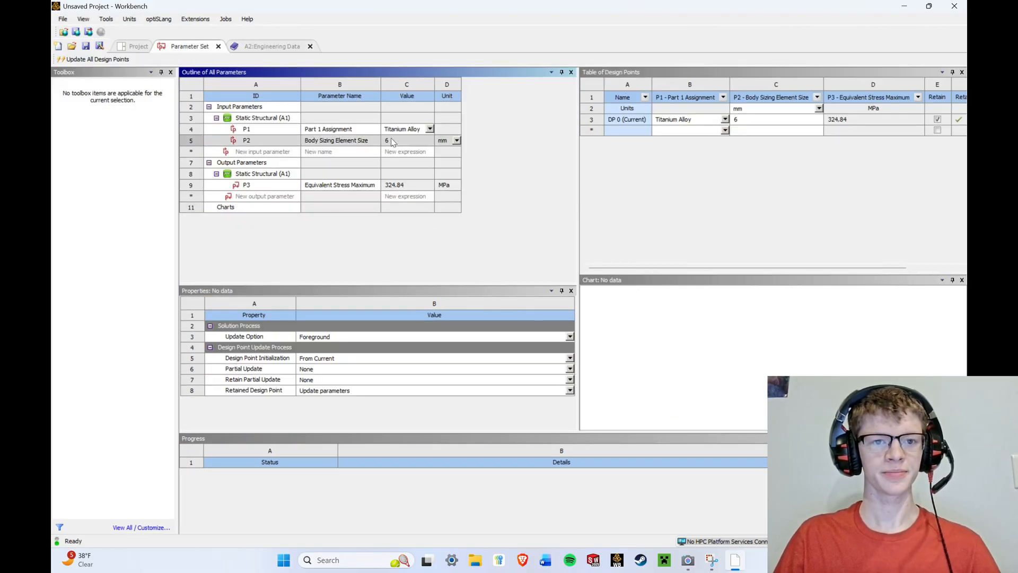
click(409, 141)
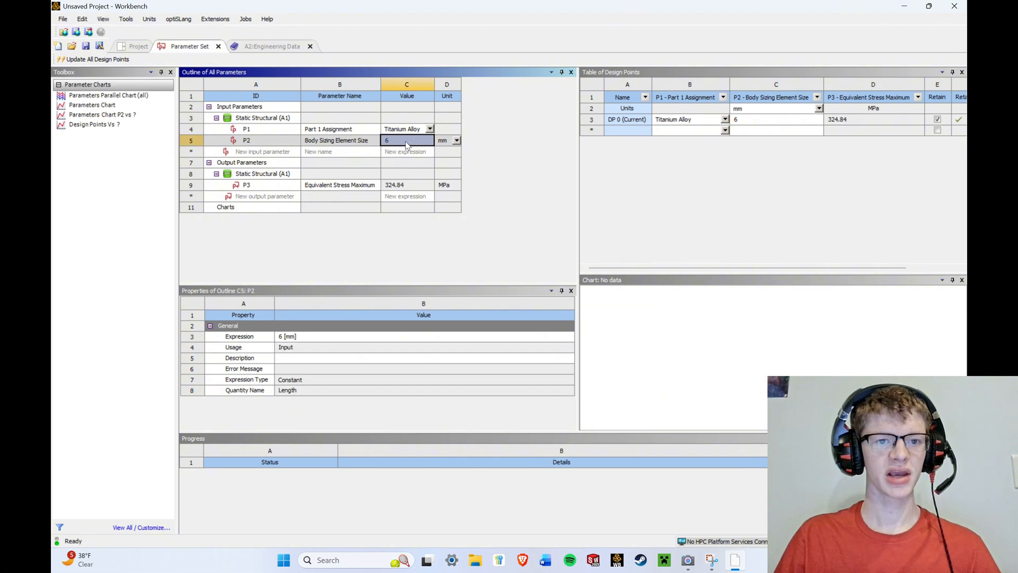
text(3)
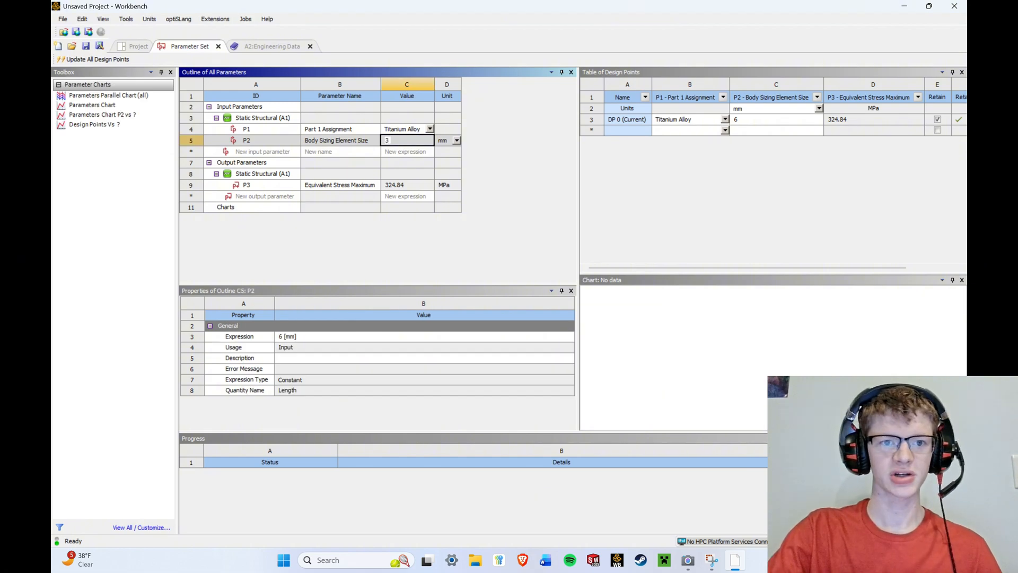
key(Return)
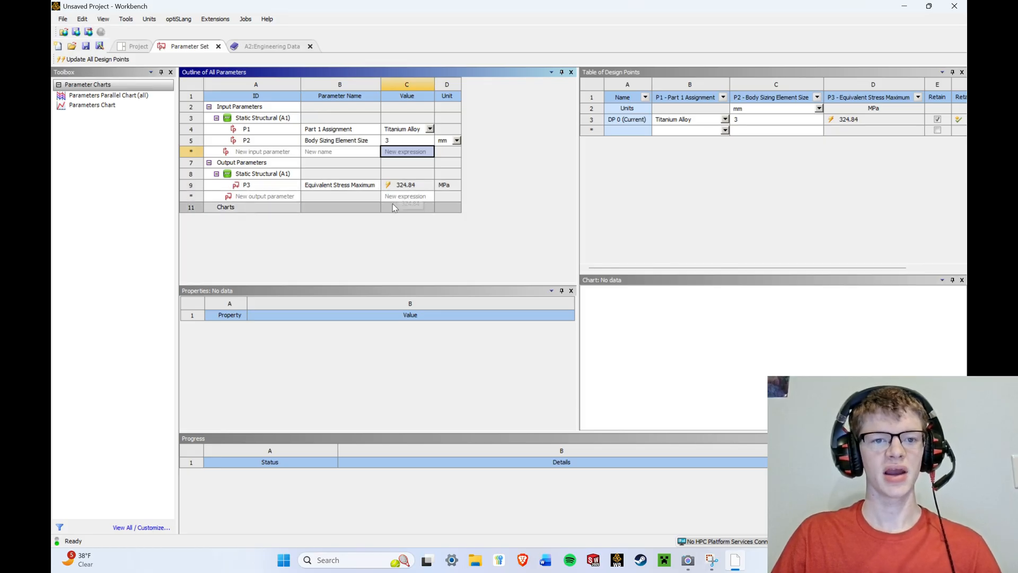
click(97, 59)
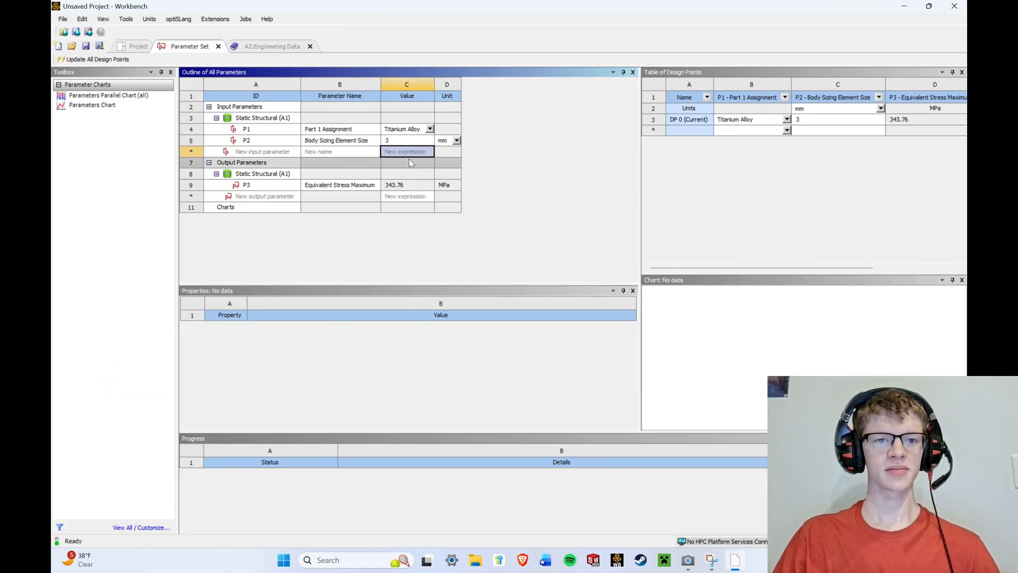
click(394, 141)
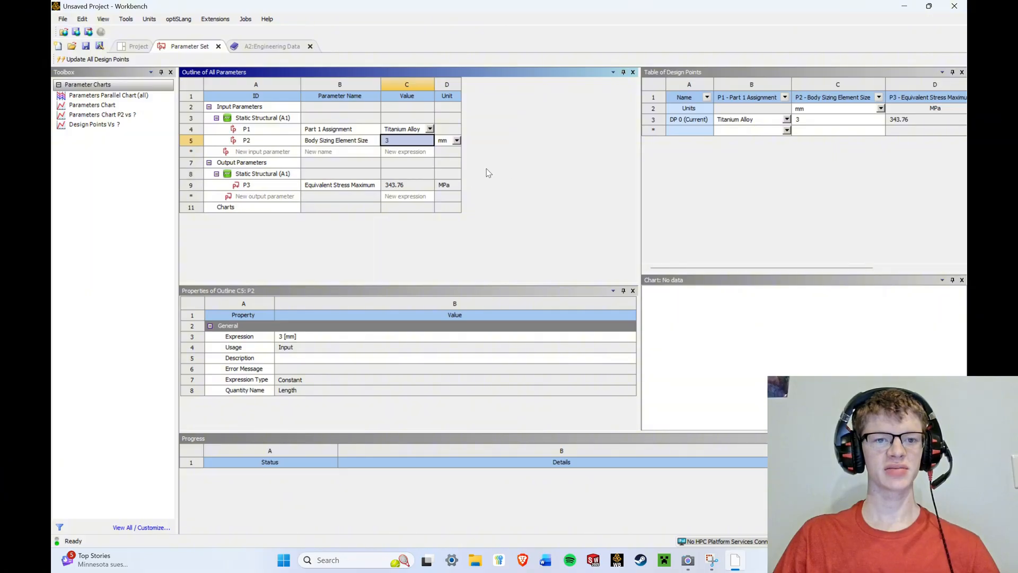
click(393, 188)
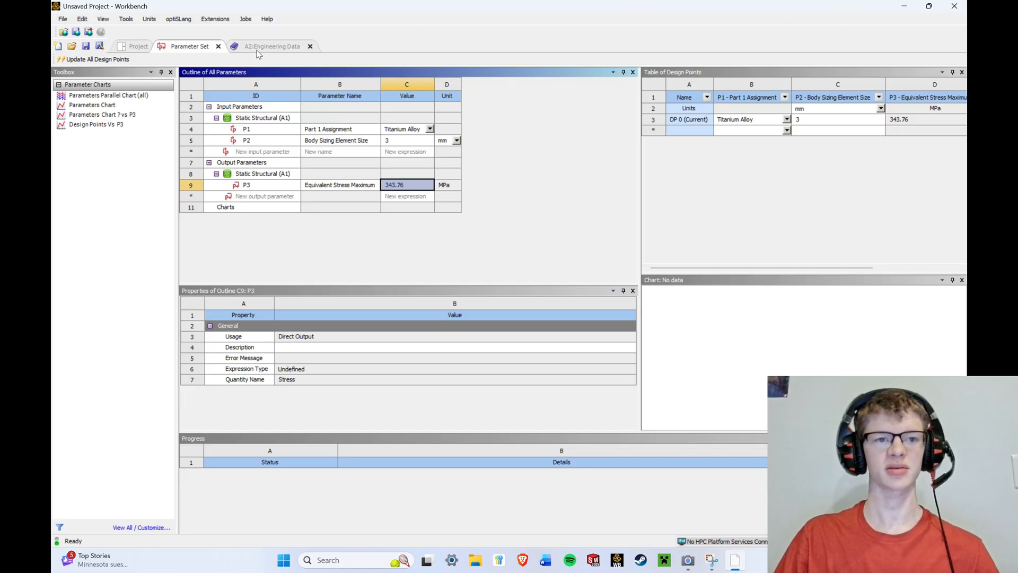
Open the static structural results from the project schematic and inspect the equivalent stress close up near the smartphone's fixed end.
click(133, 49)
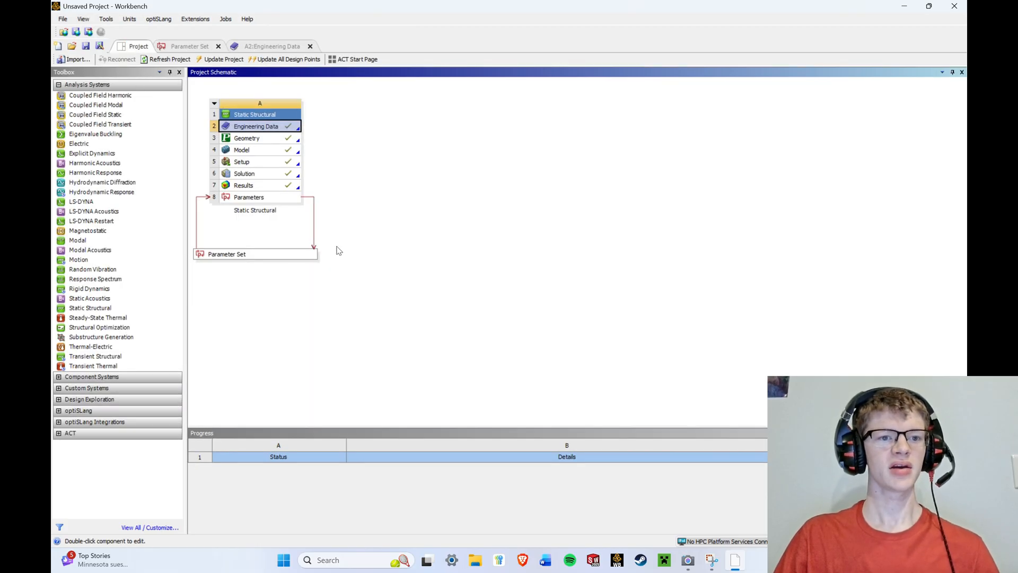
double_click(244, 184)
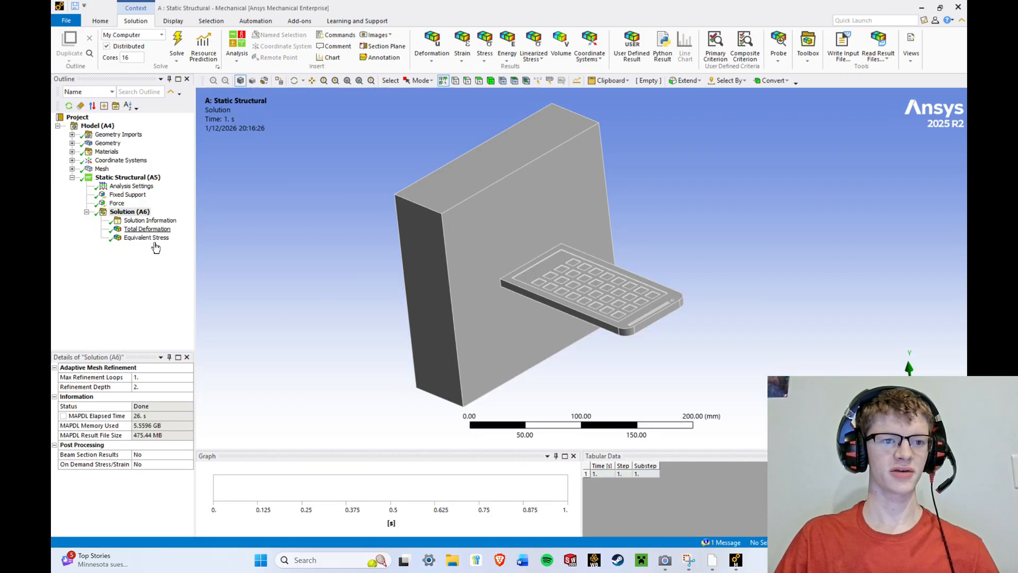
click(148, 237)
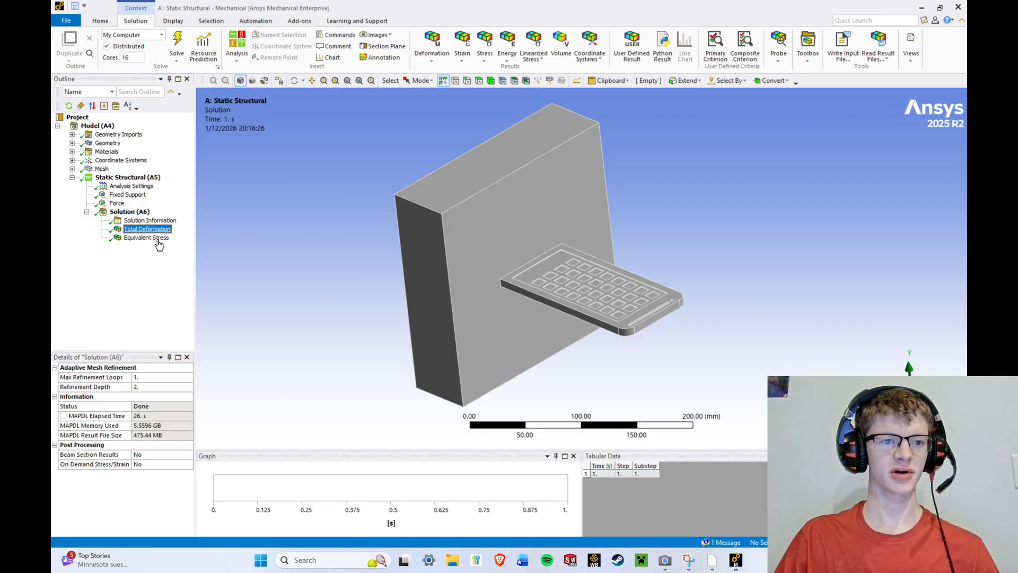
scroll(587, 308, up, 3)
scroll(586, 308, up, 5)
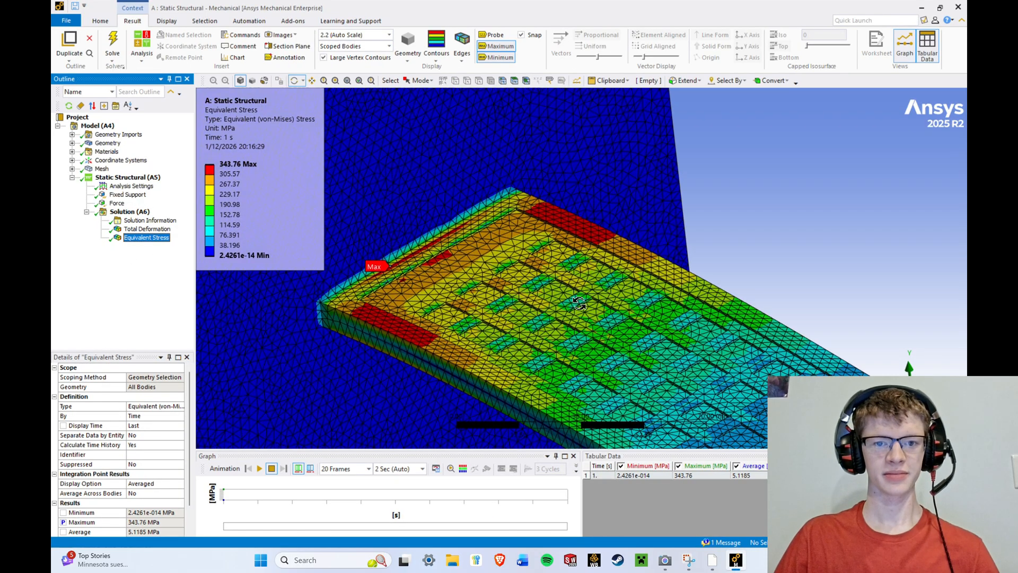
ctrl+middle_drag(492, 276, 573, 288)
scroll(509, 281, up, 6)
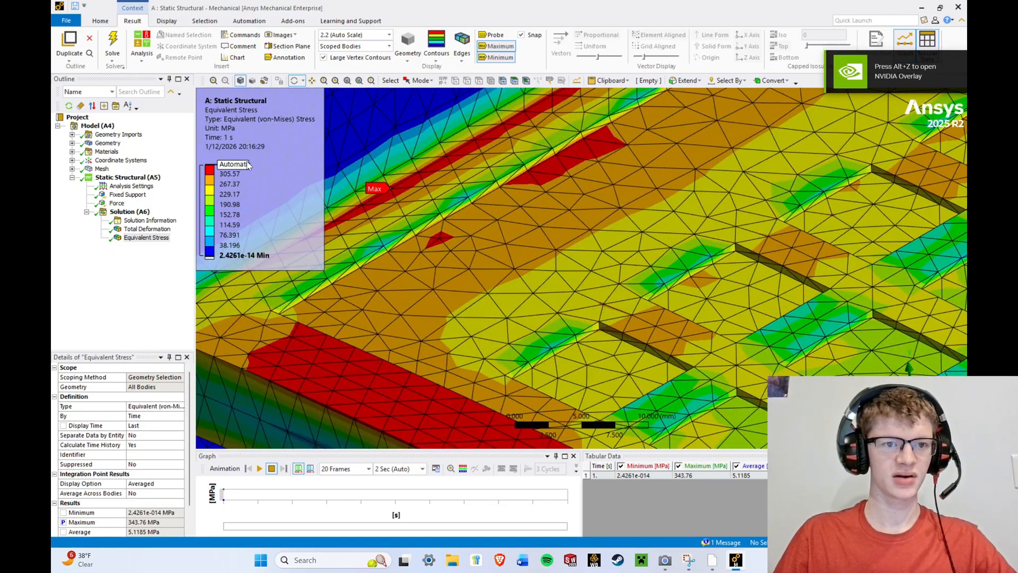
scroll(422, 177, up, 3)
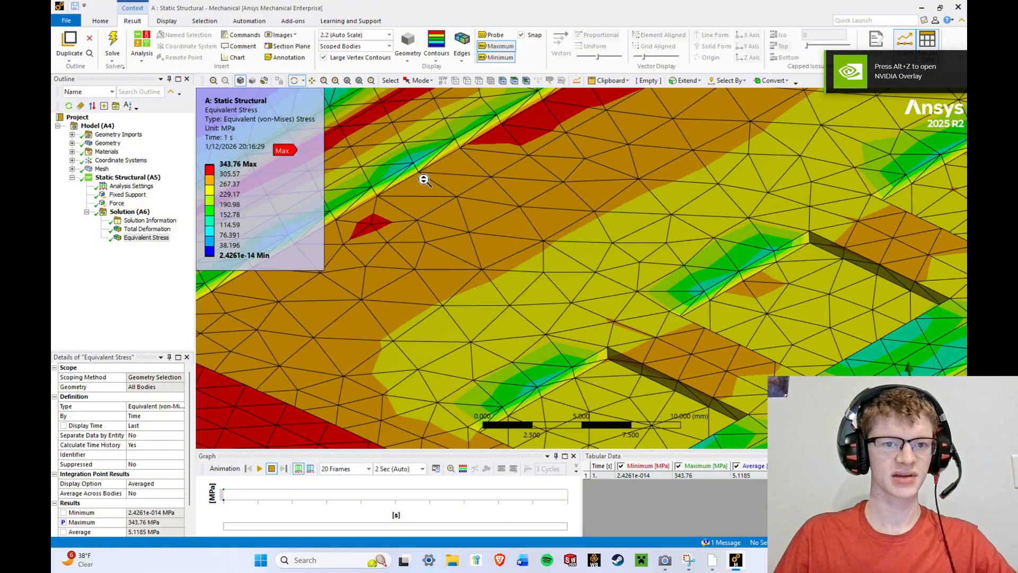
Examine the equivalent stress around the Max label at the fixed end and across the whole phone.
scroll(429, 183, down, 4)
ctrl+middle_drag(443, 191, 552, 218)
scroll(486, 204, up, 4)
scroll(485, 204, down, 8)
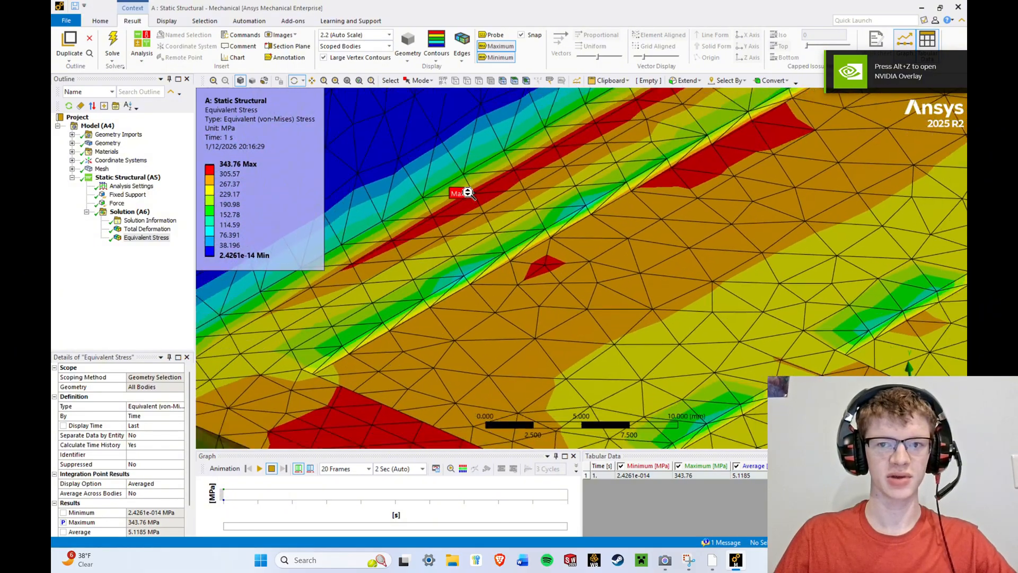
middle_drag(632, 292, 590, 251)
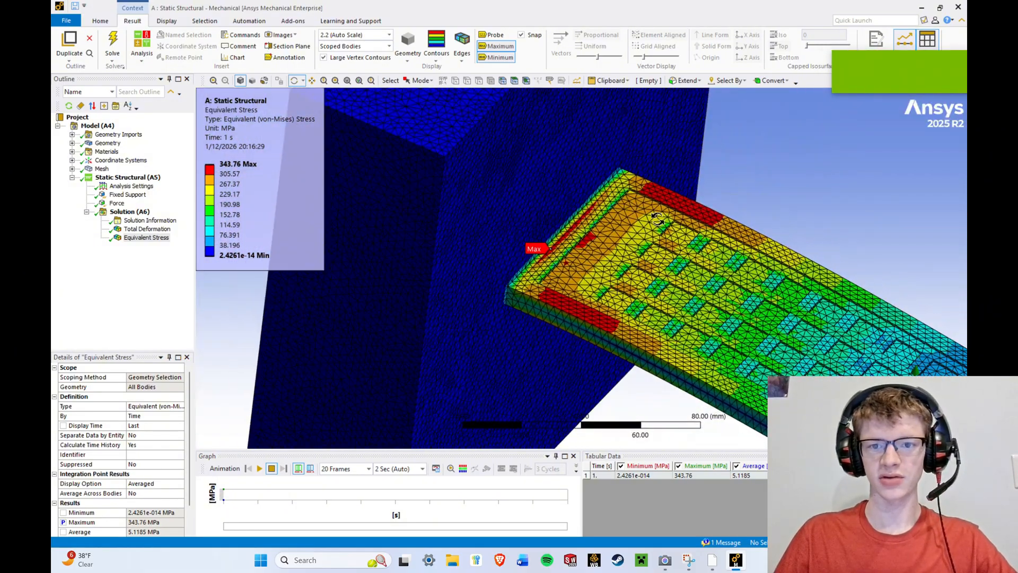
ctrl+middle_drag(704, 292, 510, 178)
Display the total deformation result in side view and set its deformation scale to 1.0 (True Scale).
click(158, 230)
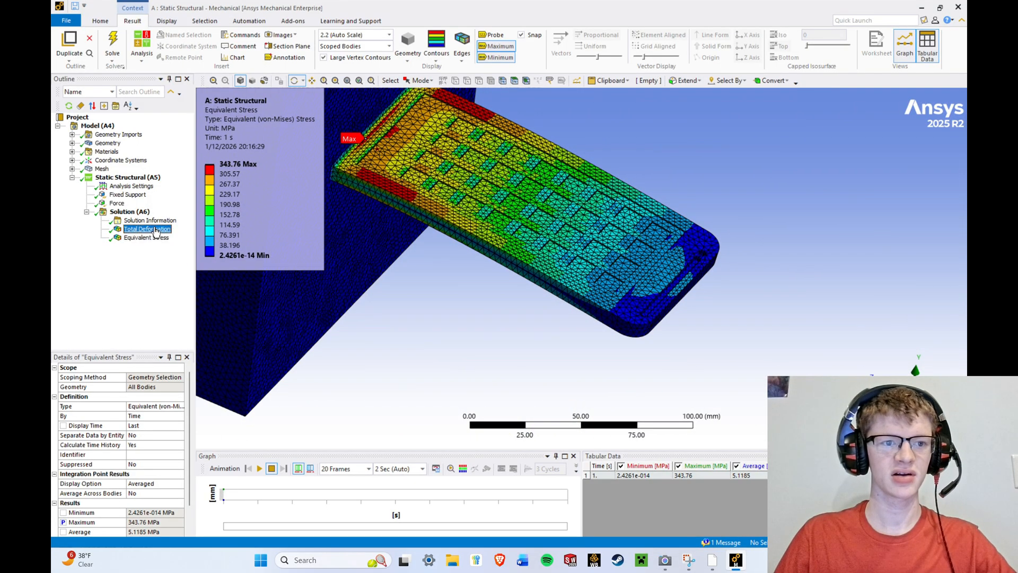
middle_drag(444, 237, 496, 201)
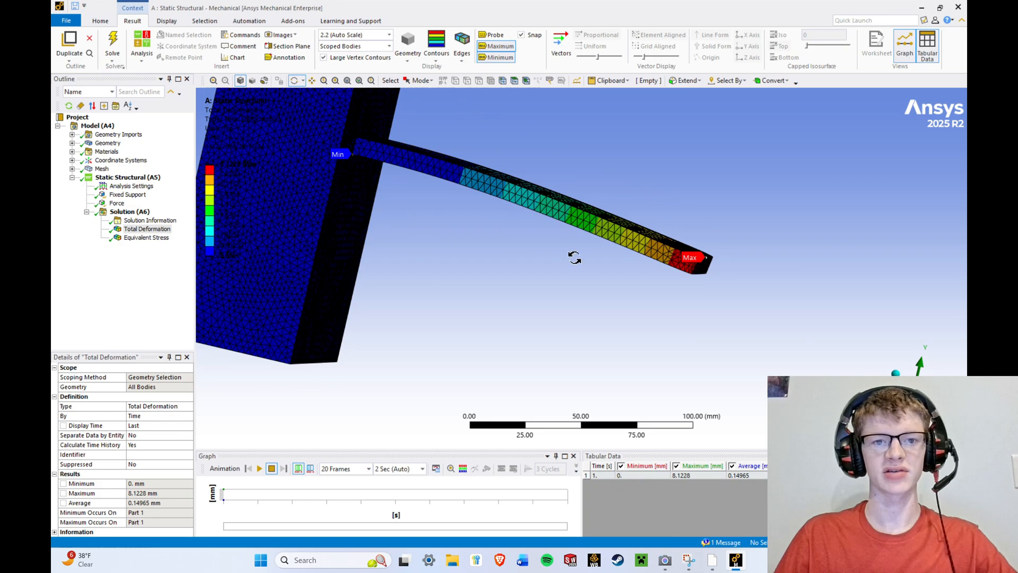
middle_drag(668, 308, 550, 237)
click(380, 35)
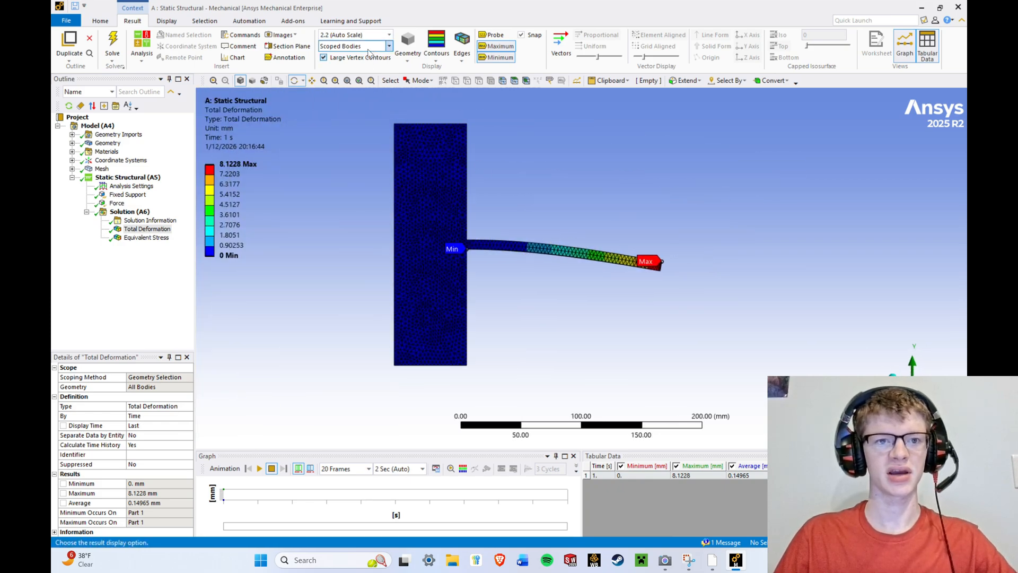
click(340, 52)
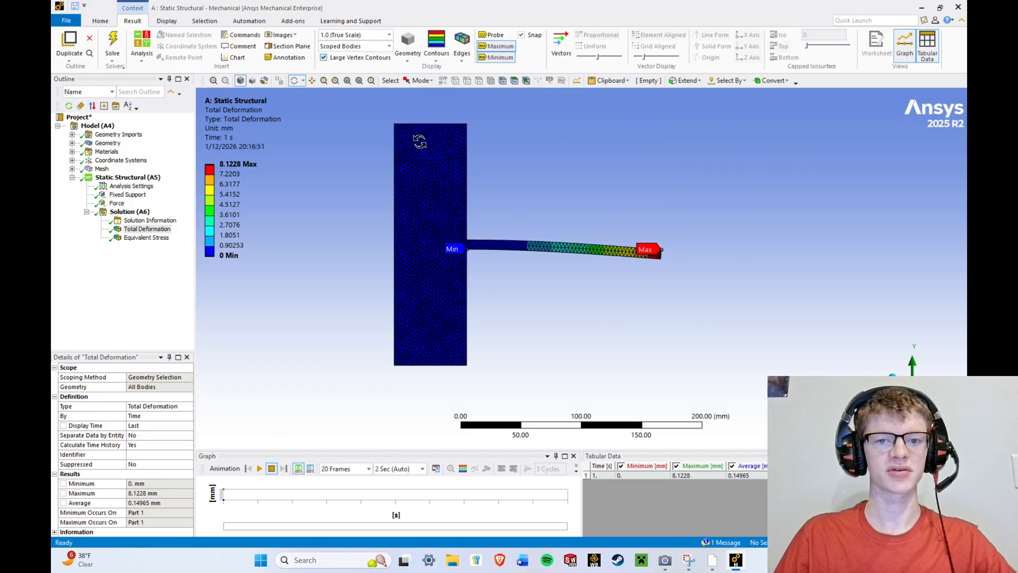
scroll(579, 263, up, 2)
ctrl+middle_drag(514, 198, 516, 244)
scroll(515, 243, down, 4)
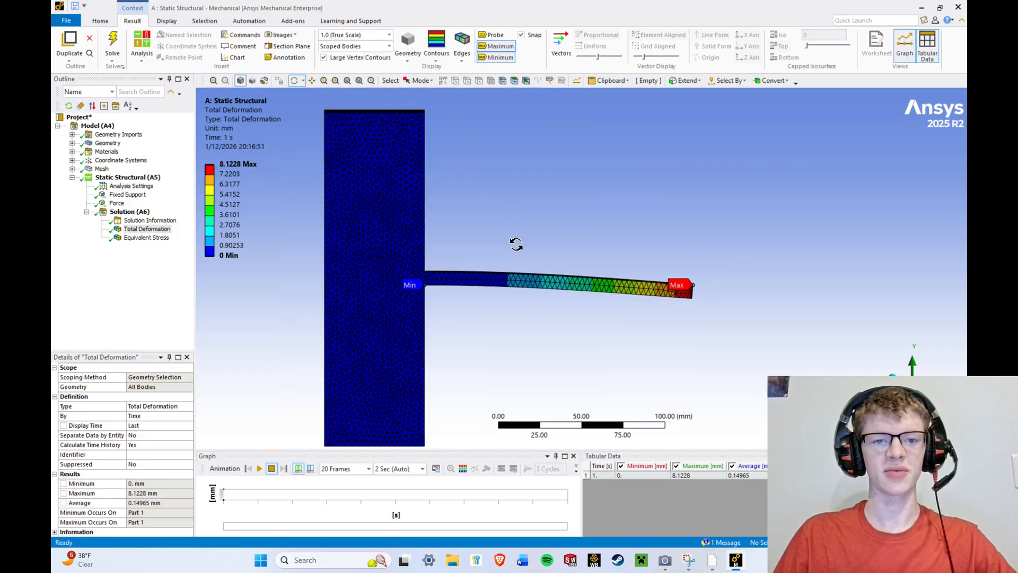
scroll(643, 305, up, 4)
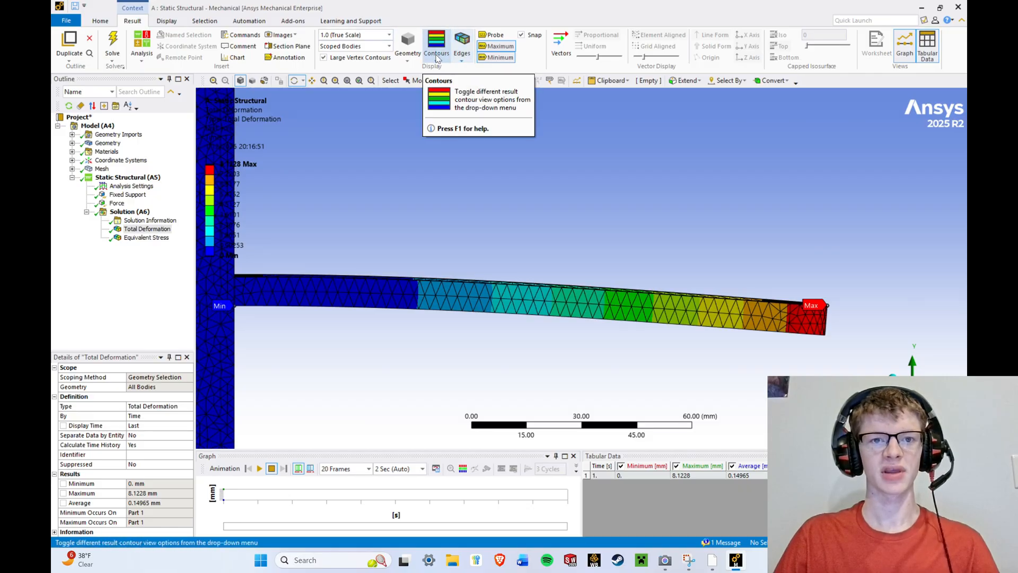
Overlay the undeformed wireframe on the total deformation result and view the bent phone against it.
click(465, 60)
click(506, 81)
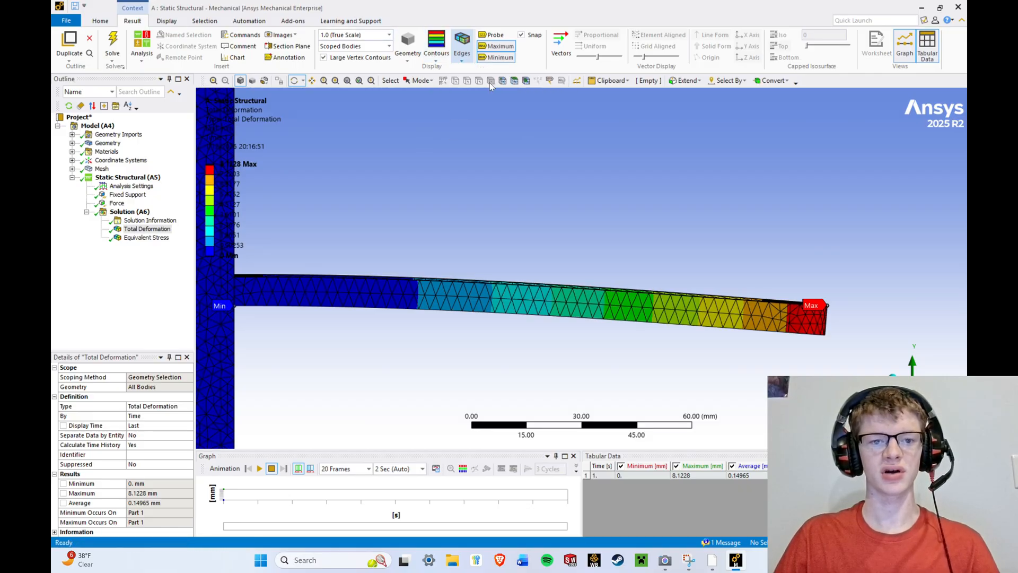
drag(704, 307, 700, 236)
Switch the total deformation's edge display to Show Undeformed Model and view the phone and its support at an angle.
click(465, 55)
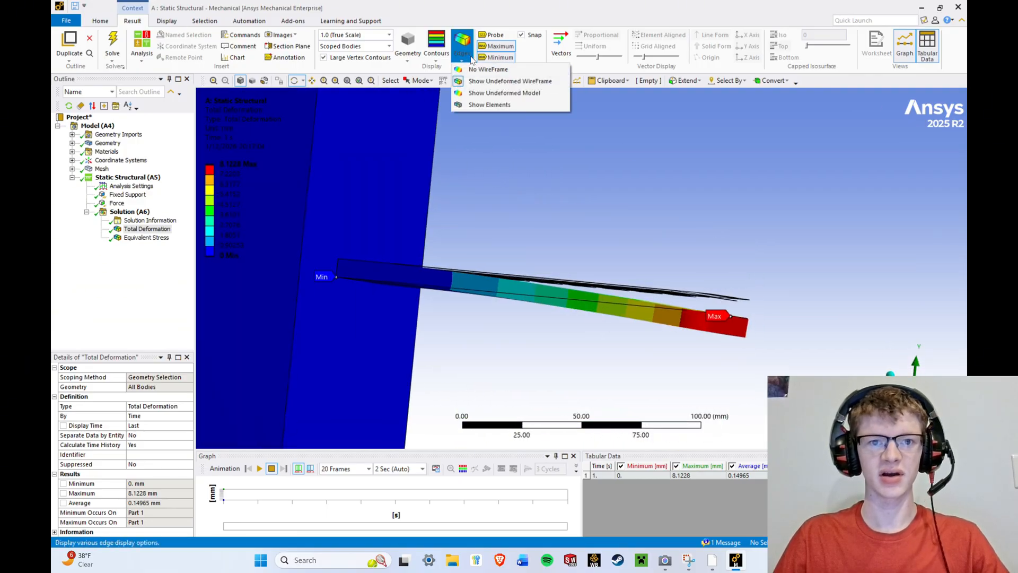
click(494, 94)
drag(711, 308, 740, 282)
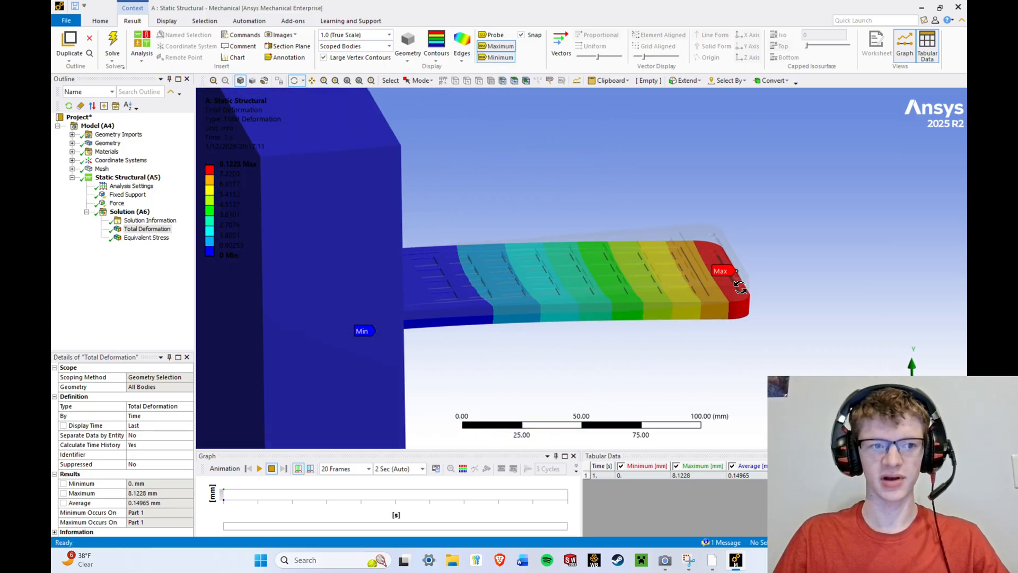
scroll(689, 284, down, 6)
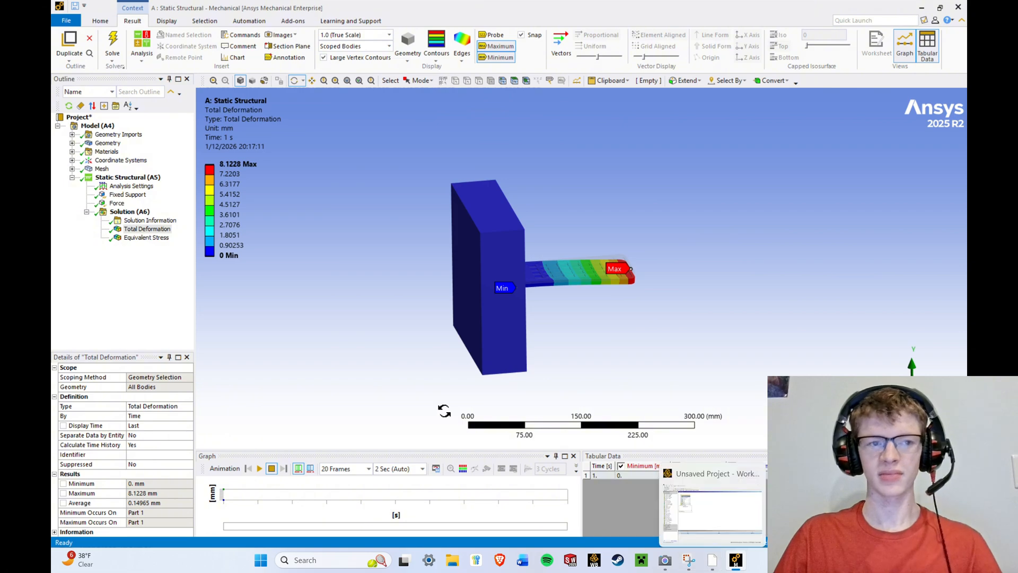
click(146, 228)
Start saving the project and choose the 2025 folder within the pinned personal Ansys files folder as the location.
click(66, 20)
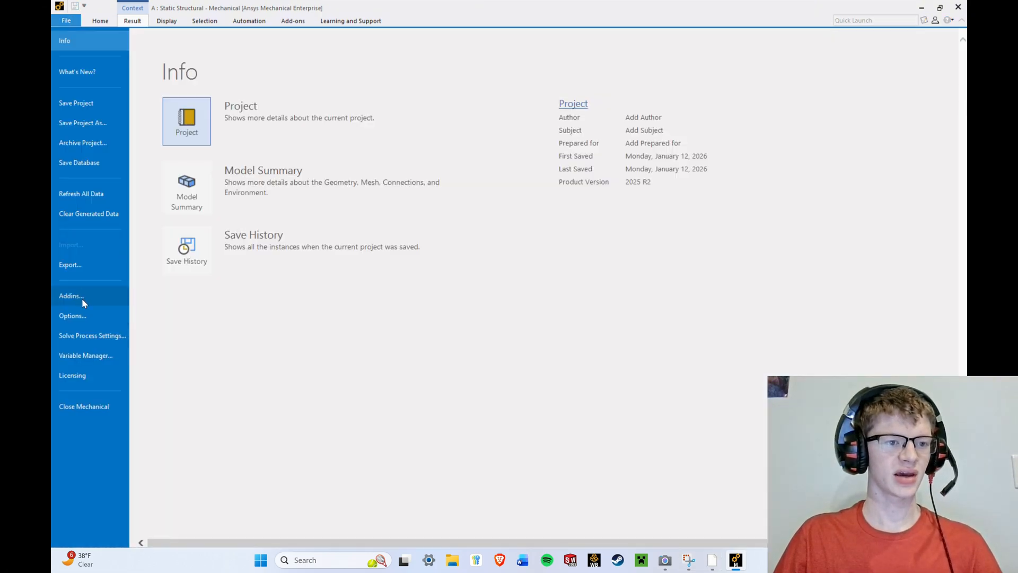
click(77, 109)
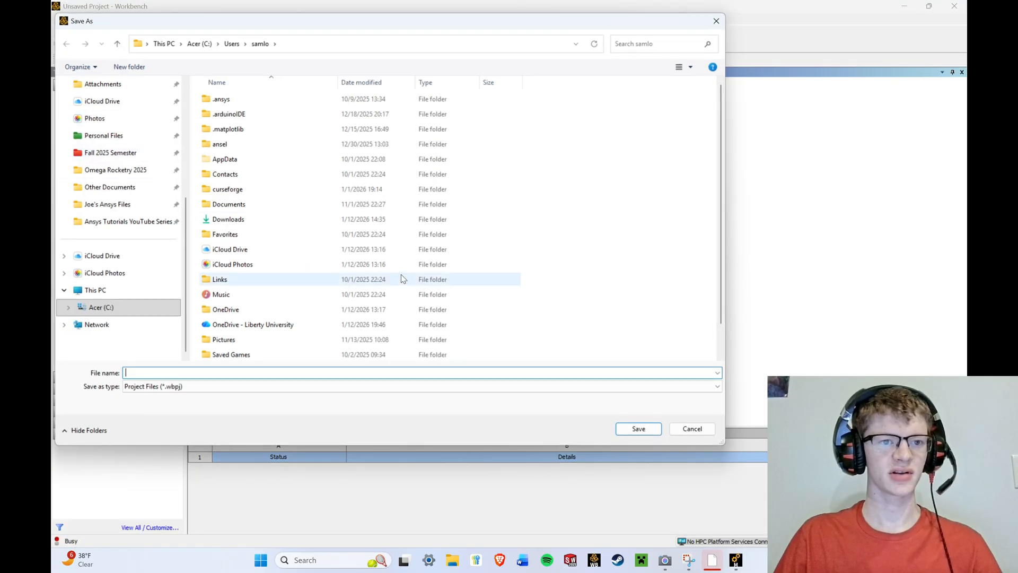
scroll(344, 281, down, 1)
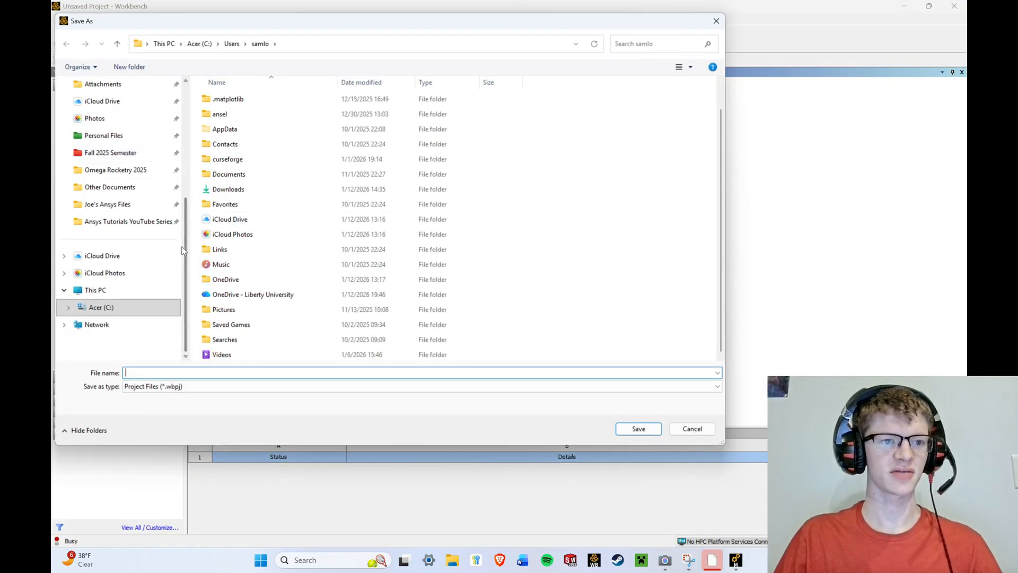
click(125, 207)
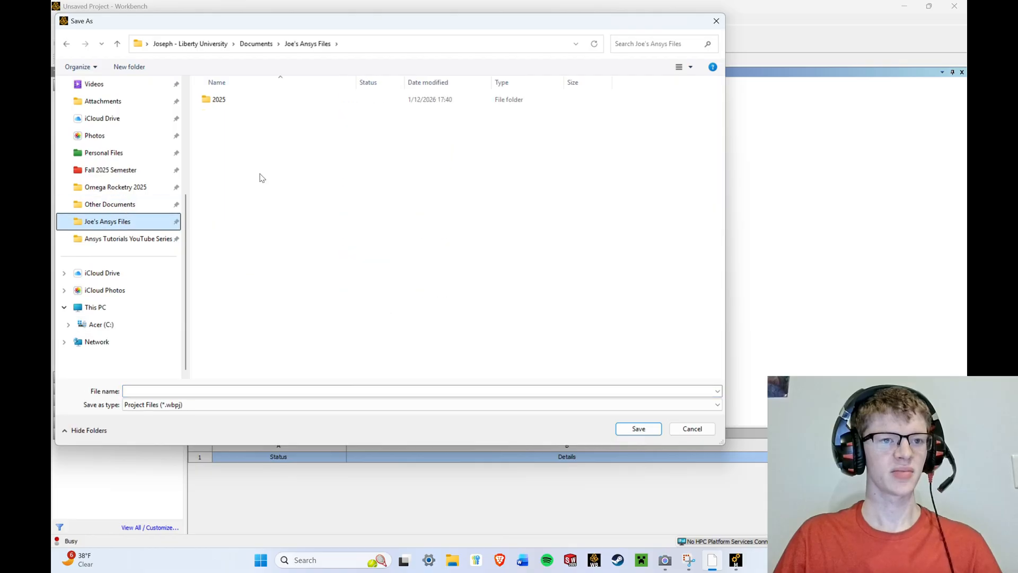
double_click(259, 100)
Create a new folder named "Cantilever Smart Phone Holding Folder" in the 2025 folder.
right_click(271, 197)
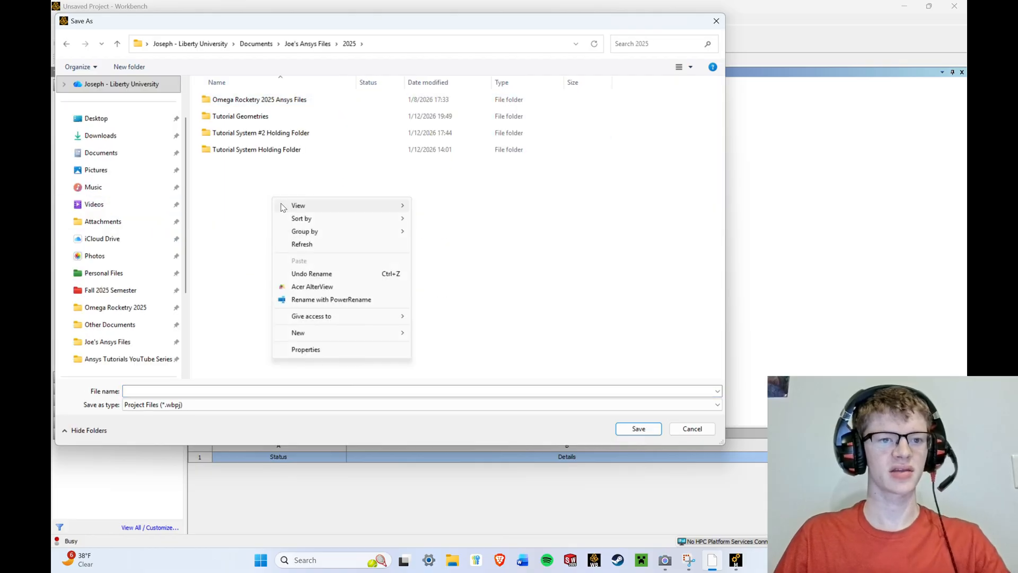
mouse_move(332, 338)
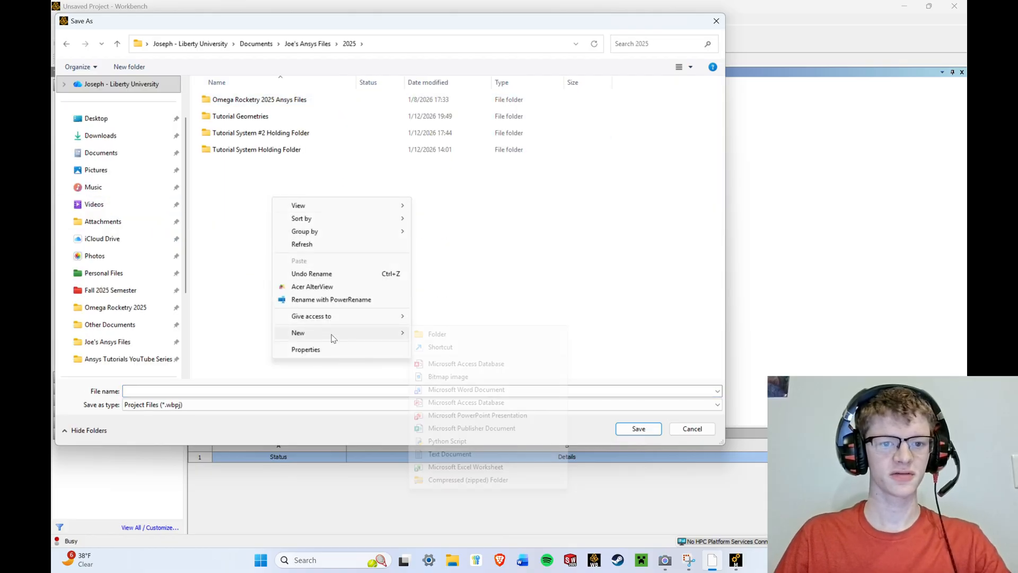
click(440, 334)
text(Cantilever Smart Phone Ho)
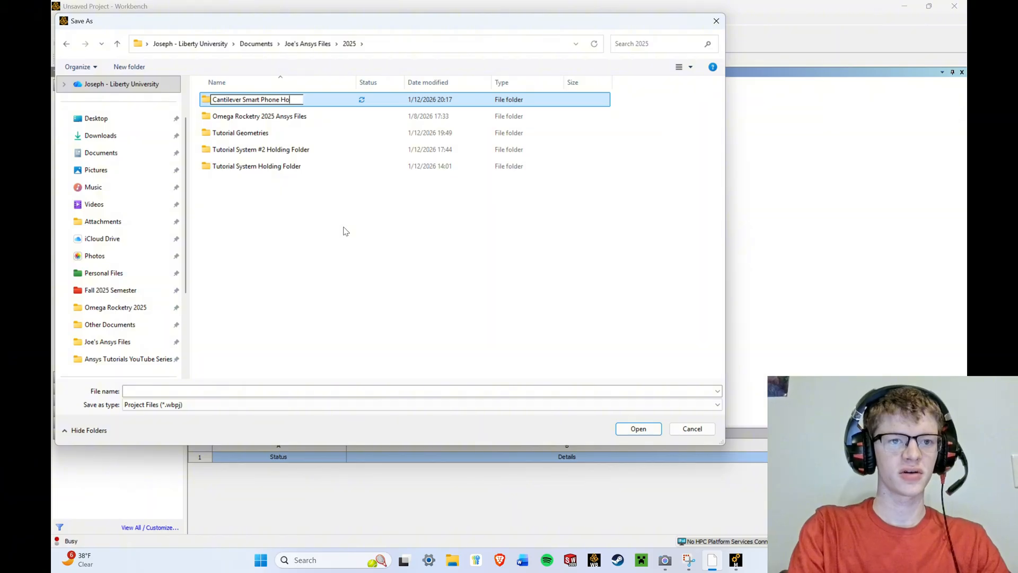
text(lding Folder)
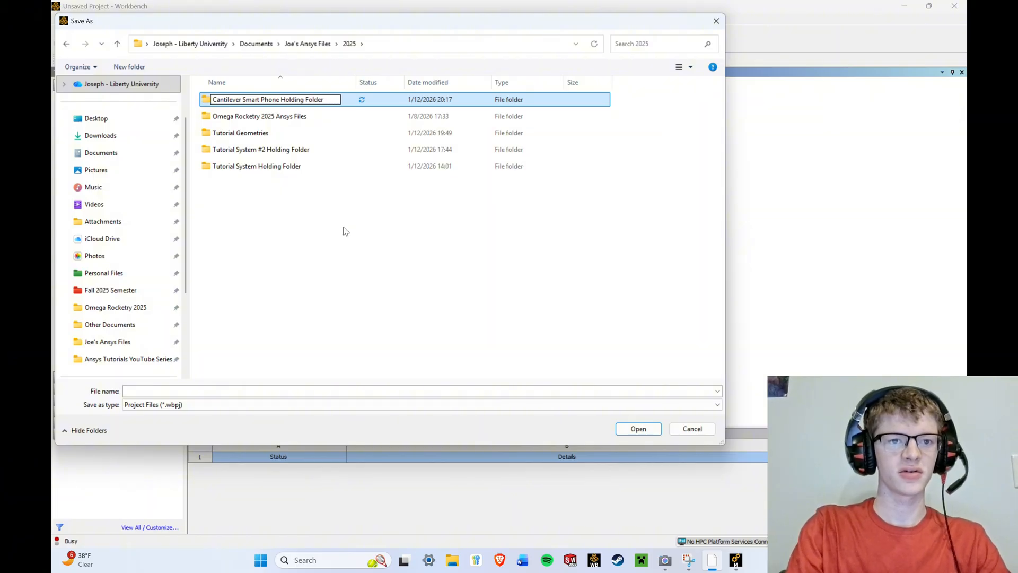
key(Return)
Save the project as "Cantilever Smart Phone" inside the Cantilever Smart Phone Holding Folder.
double_click(362, 101)
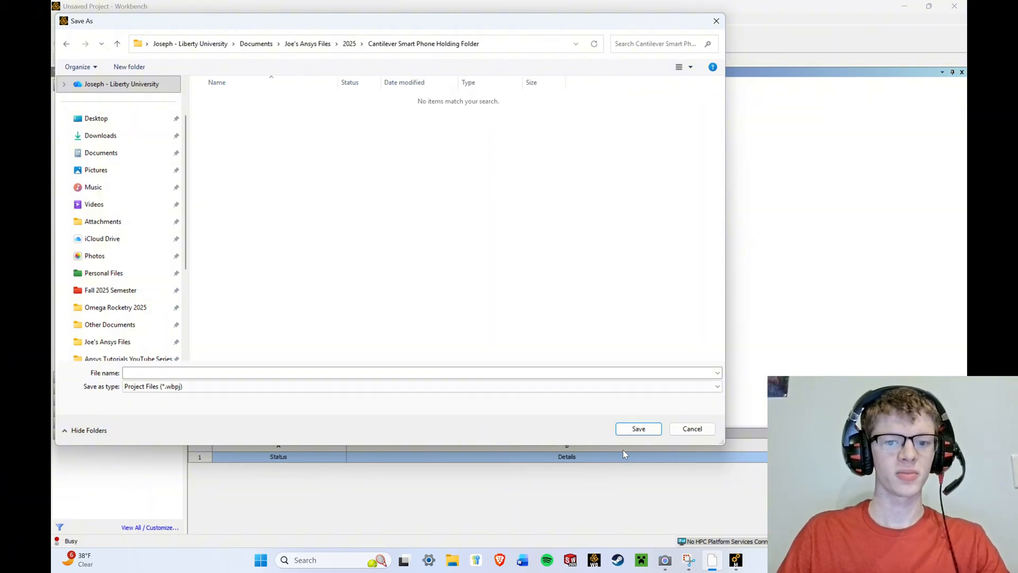
click(362, 374)
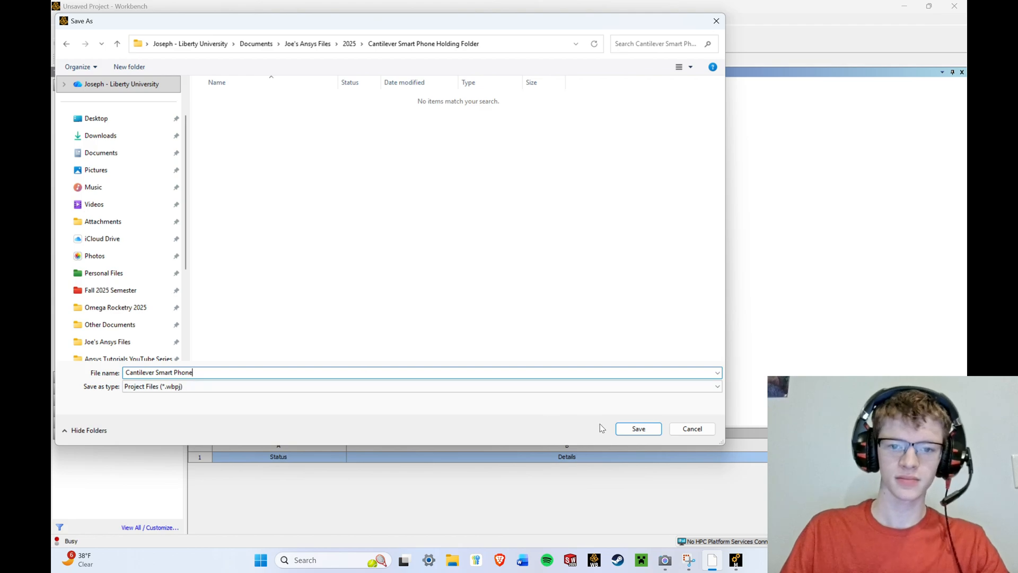
click(631, 430)
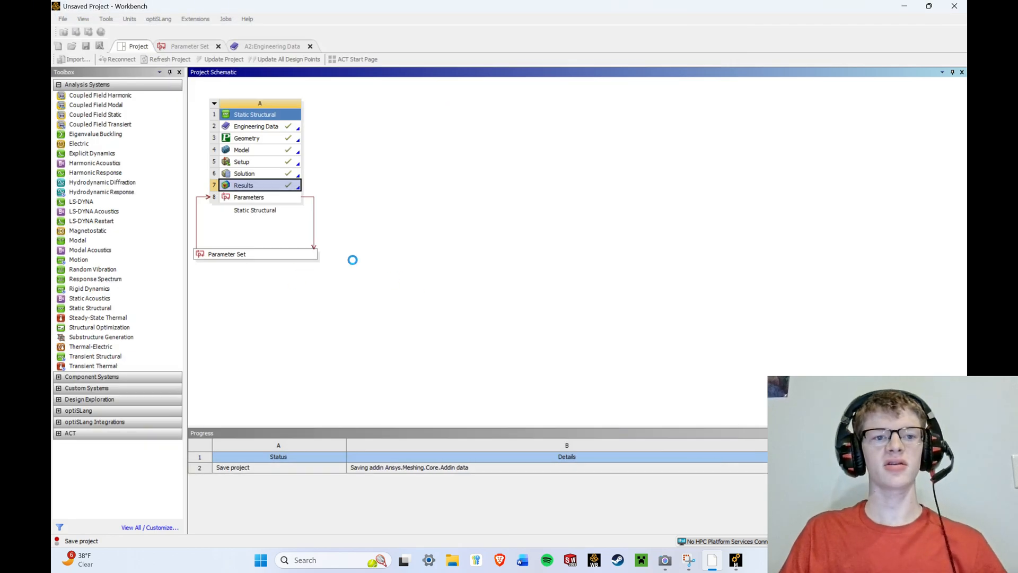